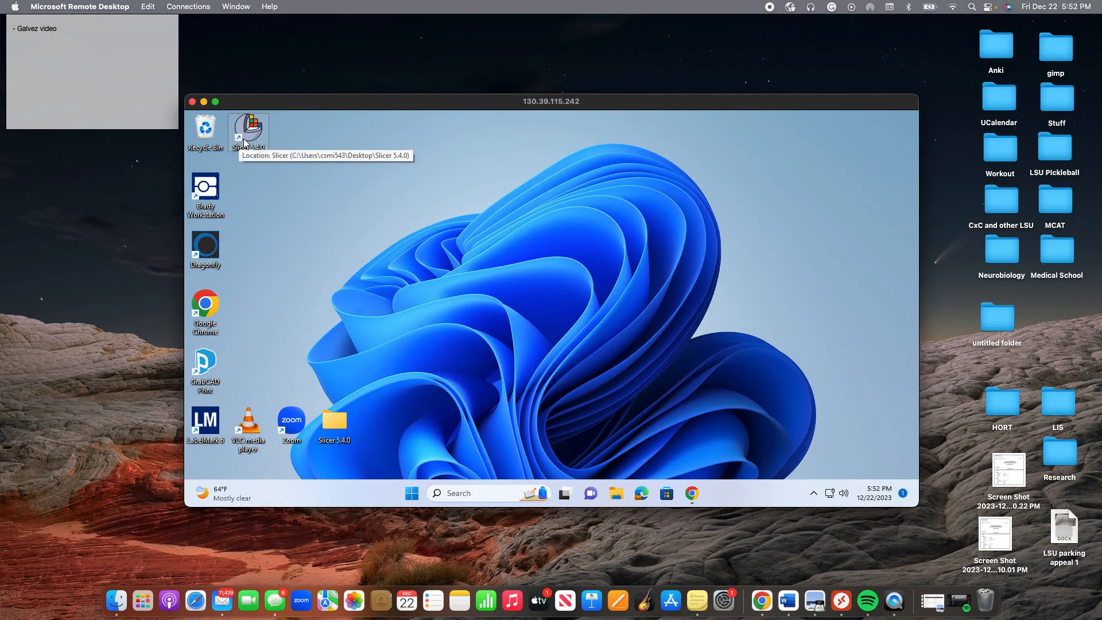
Launch 3D Slicer 5.4.0 from its desktop shortcut on the remote Windows session.
double_click(242, 133)
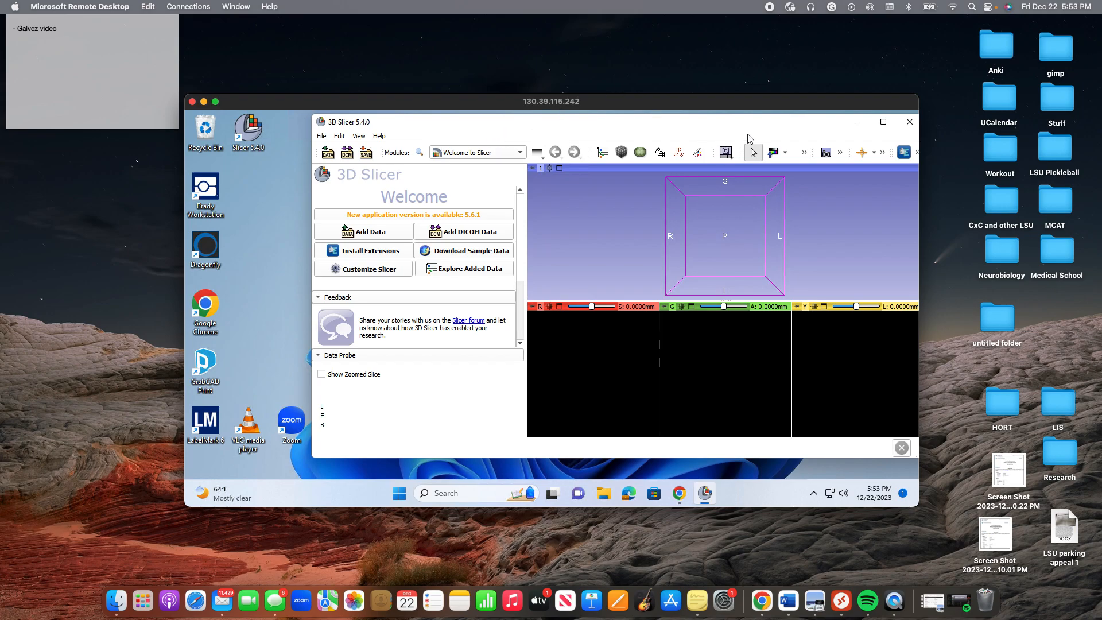
Maximize the Slicer window and browse the module list to Quantification > Bone Morphometry Features.
left_click(882, 123)
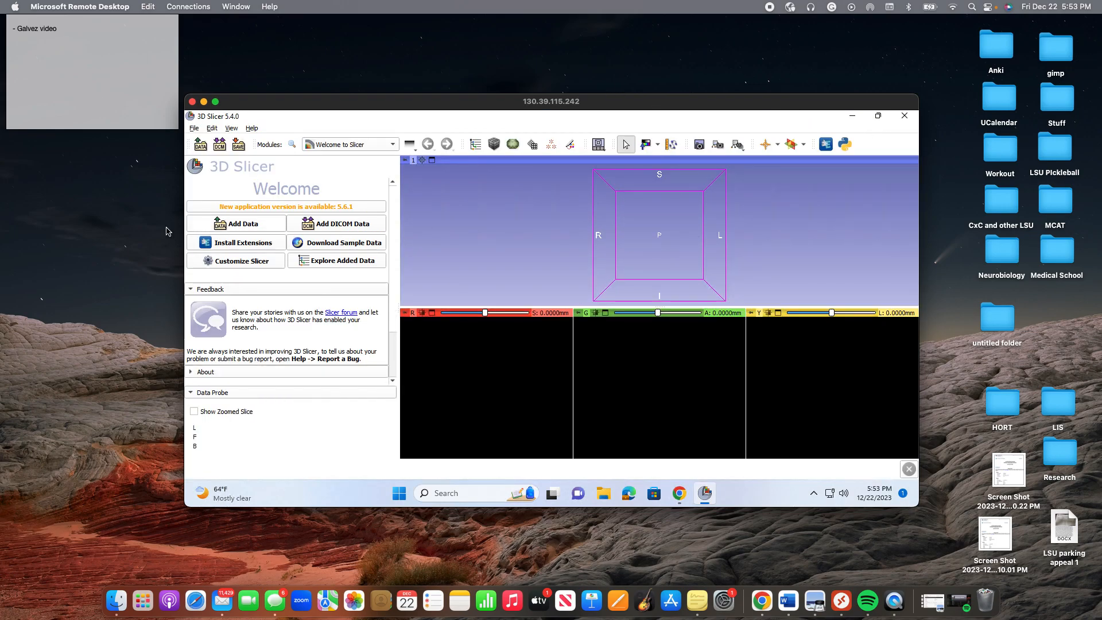
left_click(344, 147)
left_click(331, 126)
left_click(347, 144)
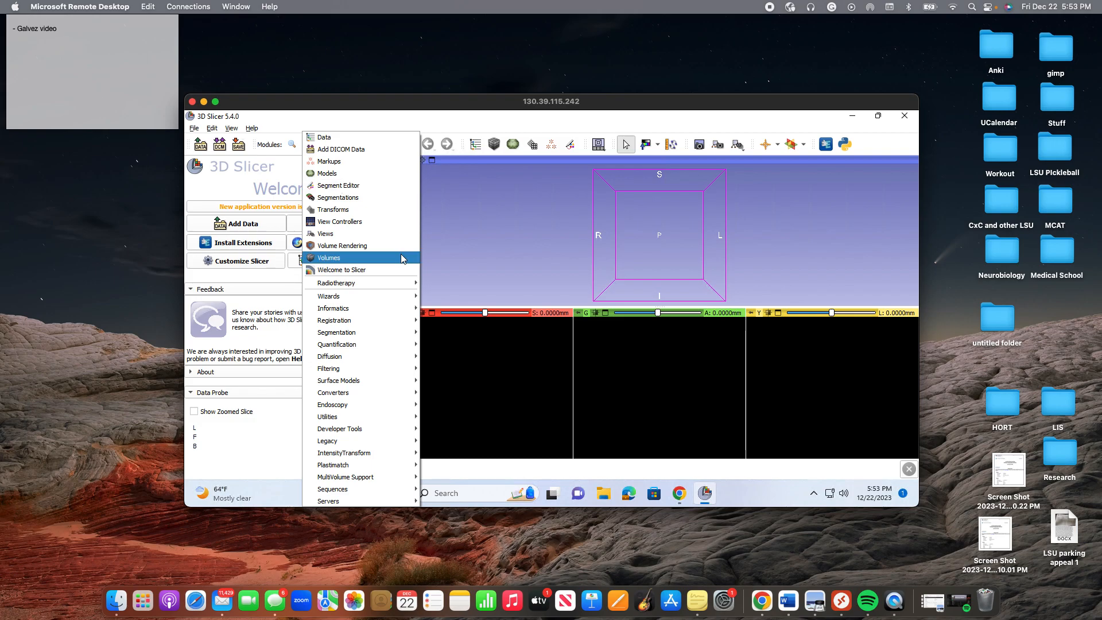
mouse_move(401, 348)
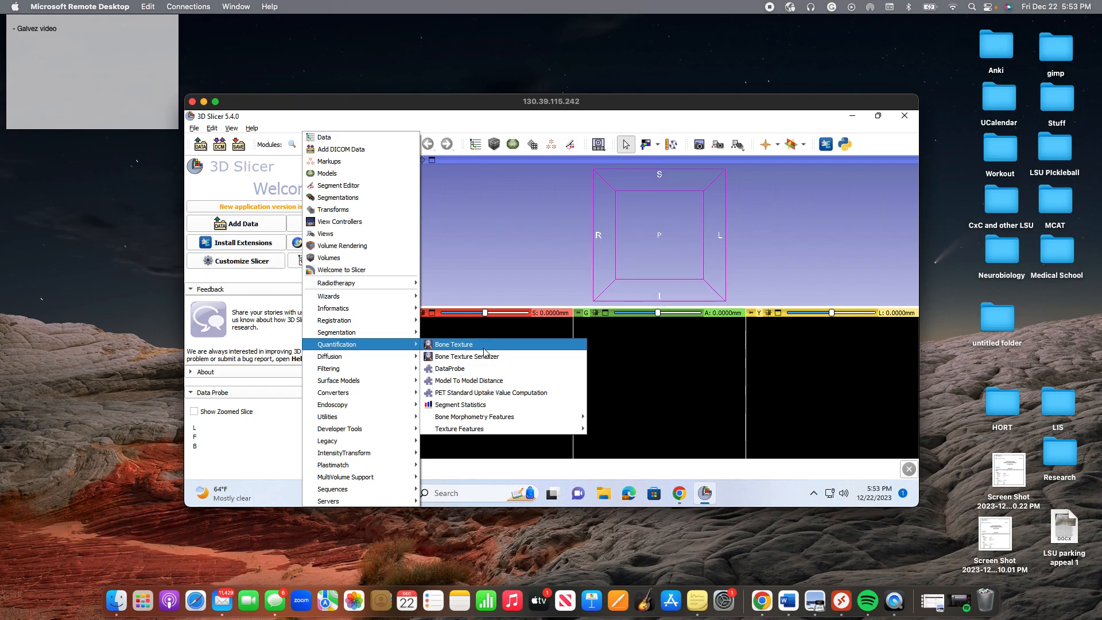
mouse_move(498, 416)
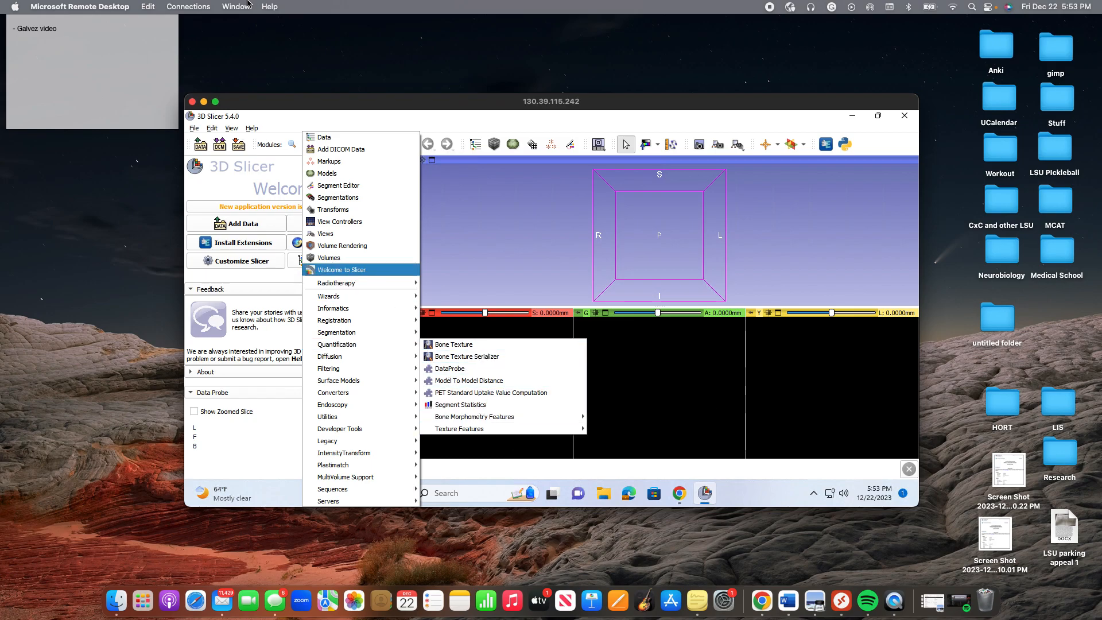
Open Add DICOM Data full screen and select the Fish116 1.3mag-ct patient's CT series.
left_click(332, 149)
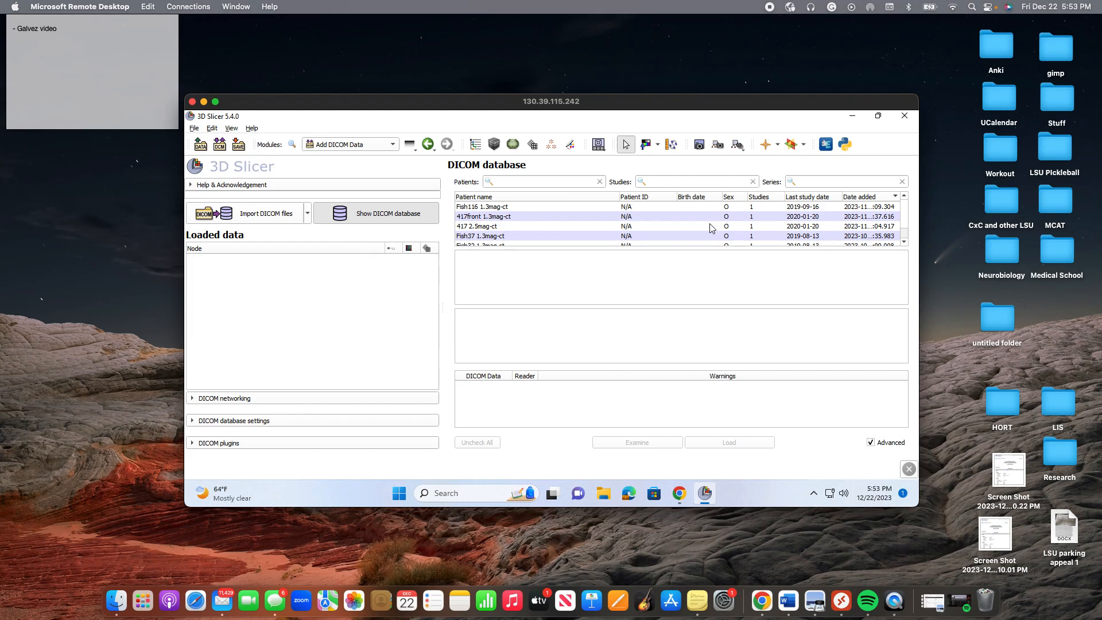
left_click(215, 102)
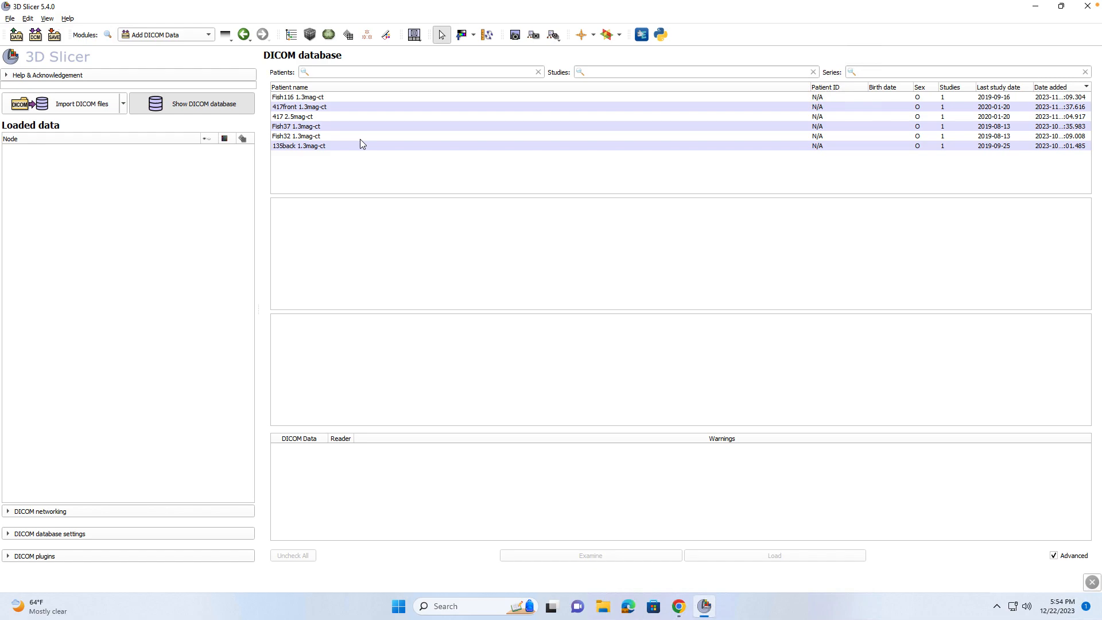
left_click(342, 97)
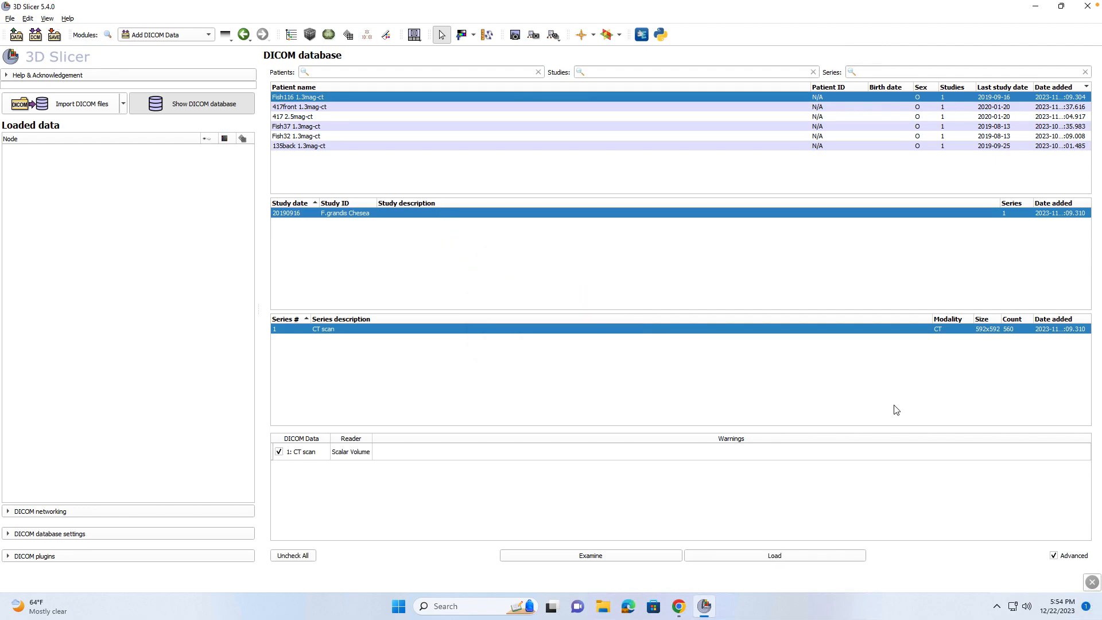
Load the Fish116 CT scan and scroll through its yellow, green and red slice views.
left_click(824, 561)
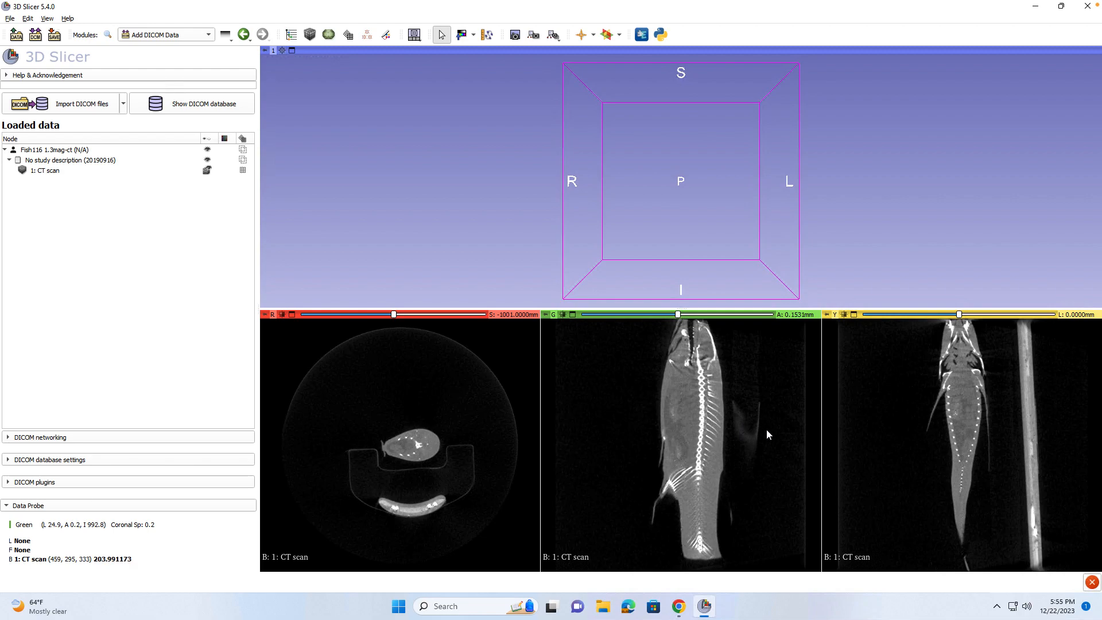
scroll(901, 435, "down", 2)
scroll(906, 429, "up", 18)
scroll(907, 429, "up", 18)
scroll(907, 430, "up", 16)
scroll(906, 428, "down", 7)
scroll(958, 423, "down", 1)
scroll(705, 452, "up", 1)
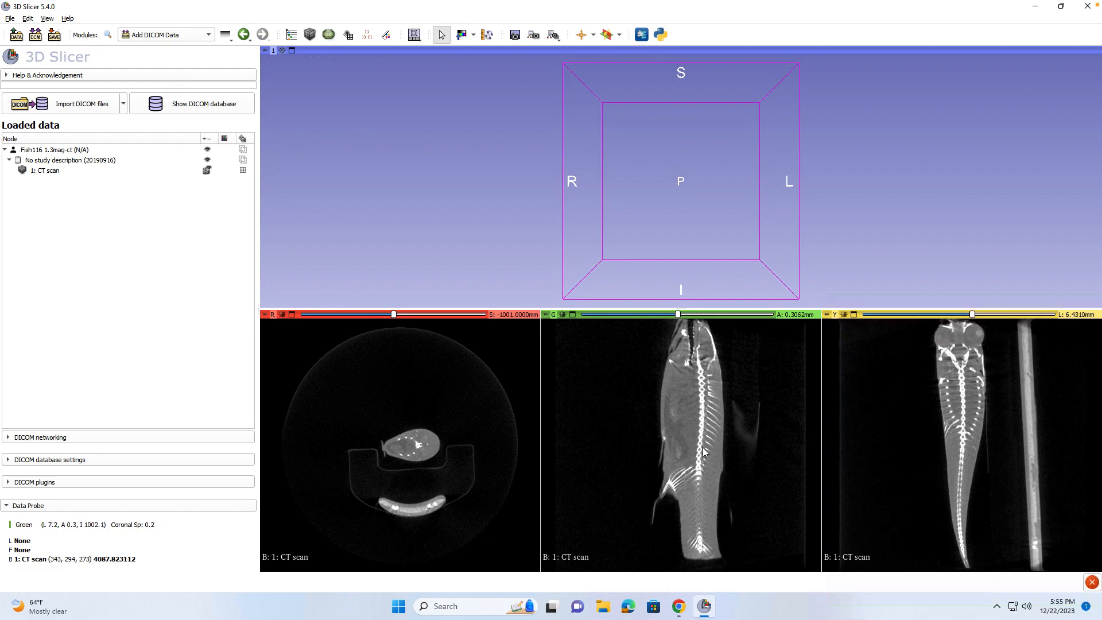
scroll(705, 452, "up", 6)
scroll(429, 460, "down", 1)
scroll(428, 459, "down", 15)
scroll(429, 459, "up", 11)
scroll(429, 460, "down", 12)
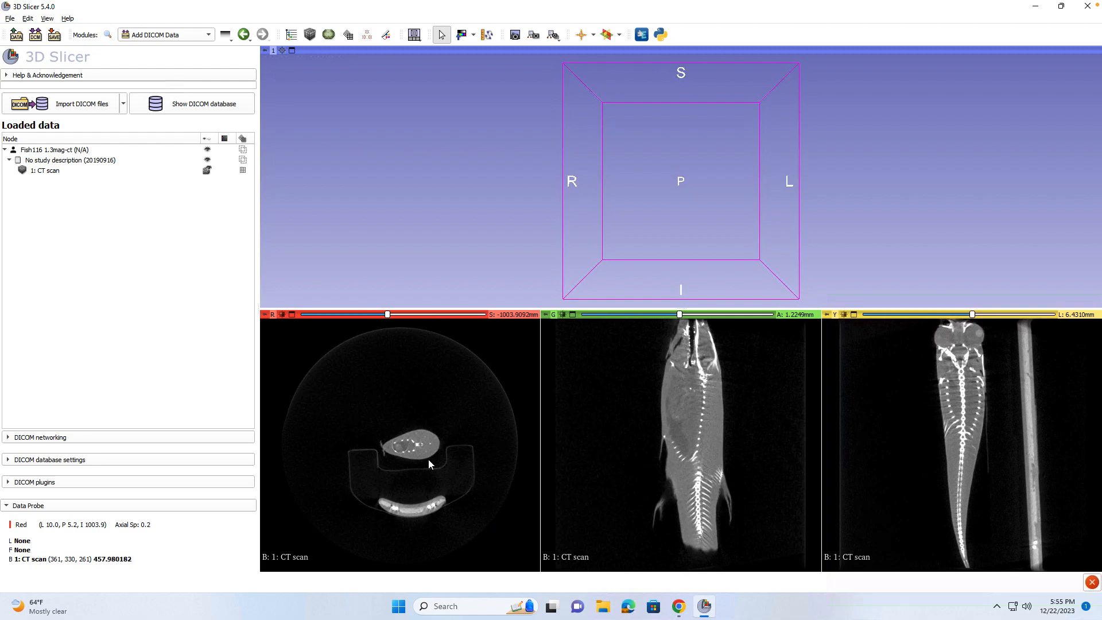
scroll(428, 459, "down", 6)
scroll(428, 459, "down", 1)
scroll(428, 459, "up", 1)
scroll(428, 464, "down", 5)
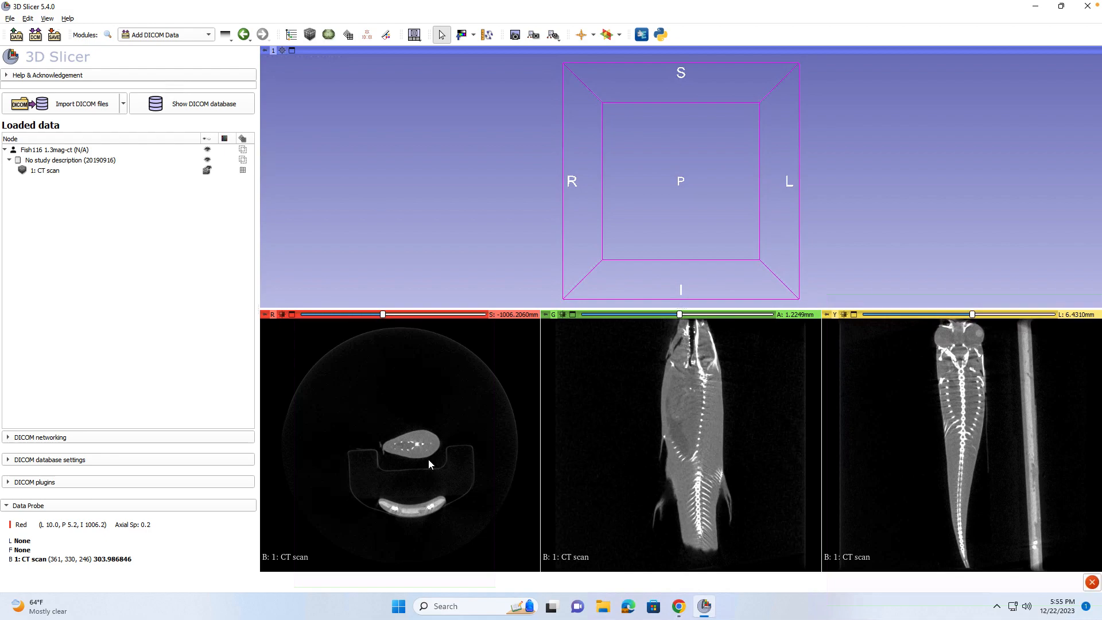
scroll(422, 449, "down", 7)
scroll(420, 449, "up", 4)
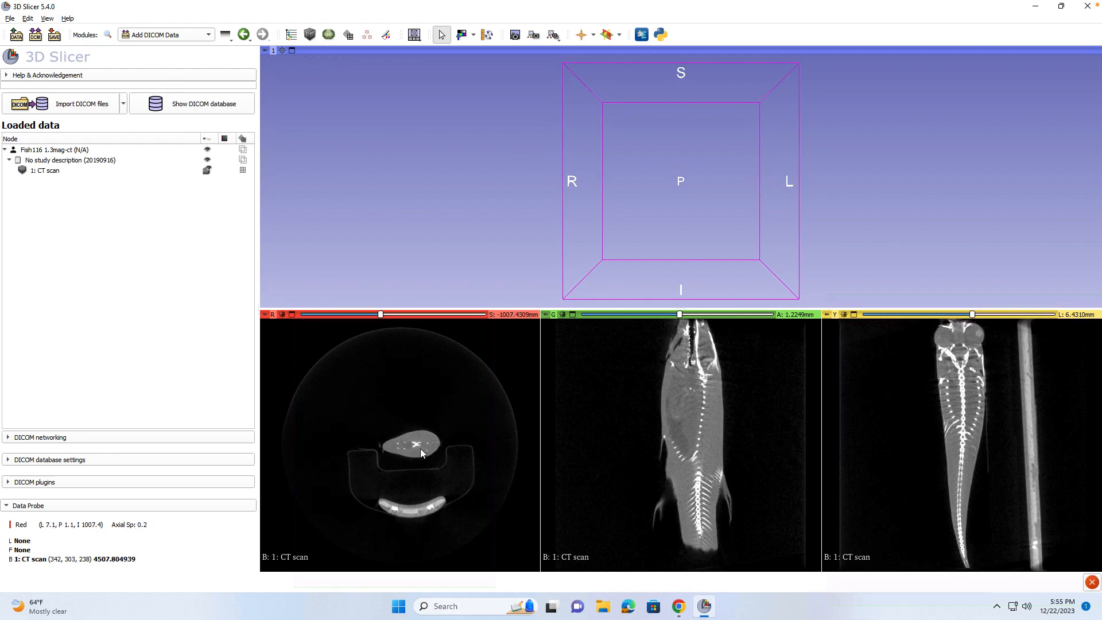
scroll(420, 449, "up", 6)
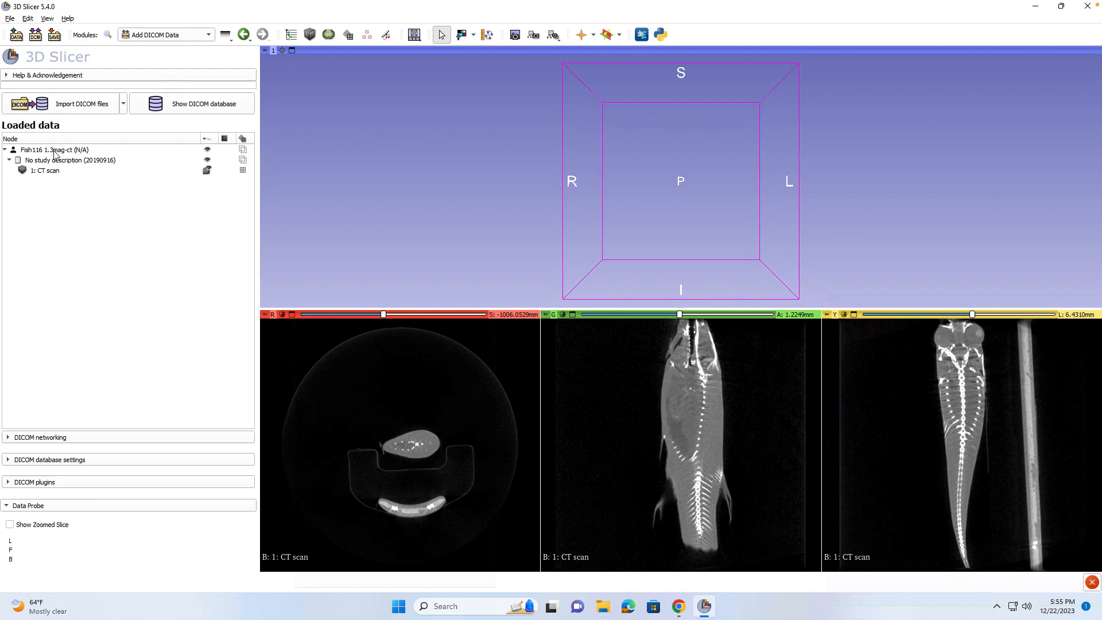
In the Volume Rendering module, turn on 3D rendering of the 1: CT scan volume.
left_click(204, 38)
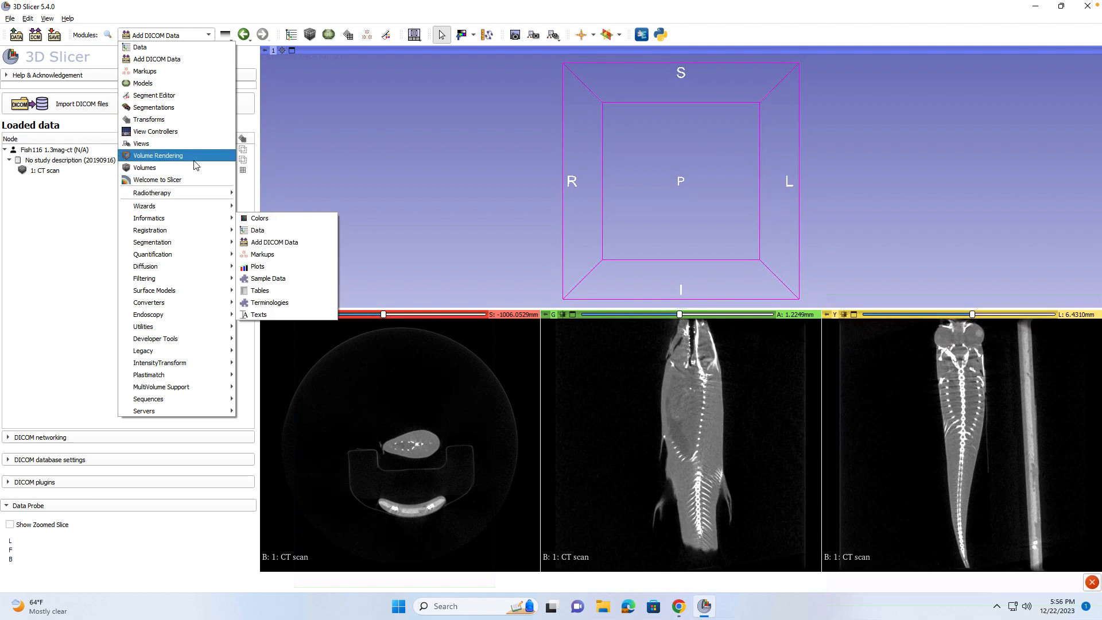
left_click(172, 156)
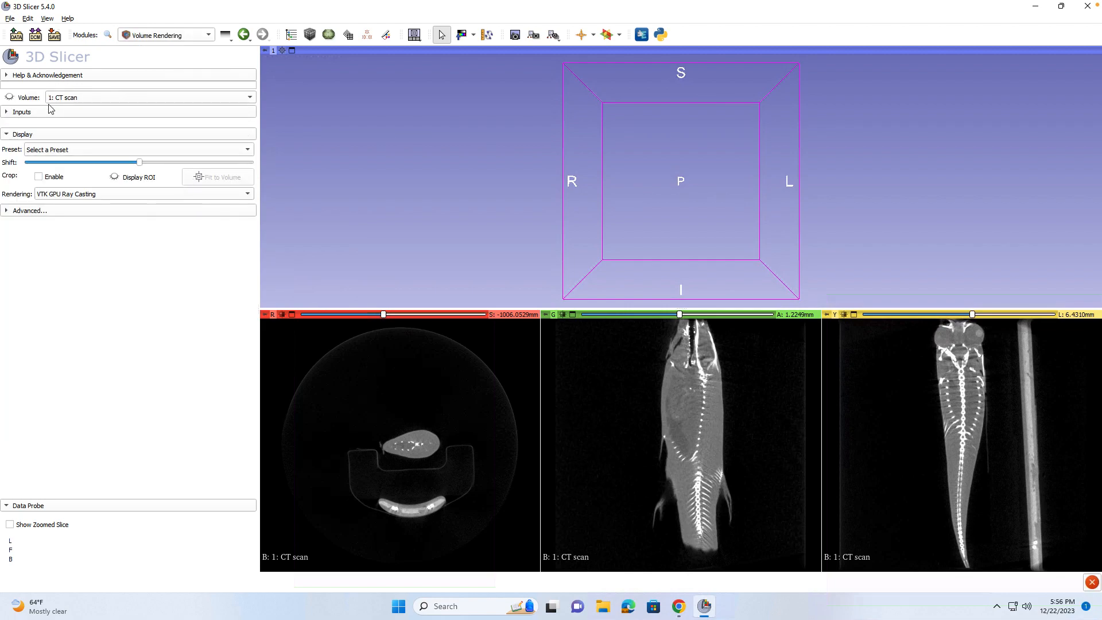
left_click(173, 35)
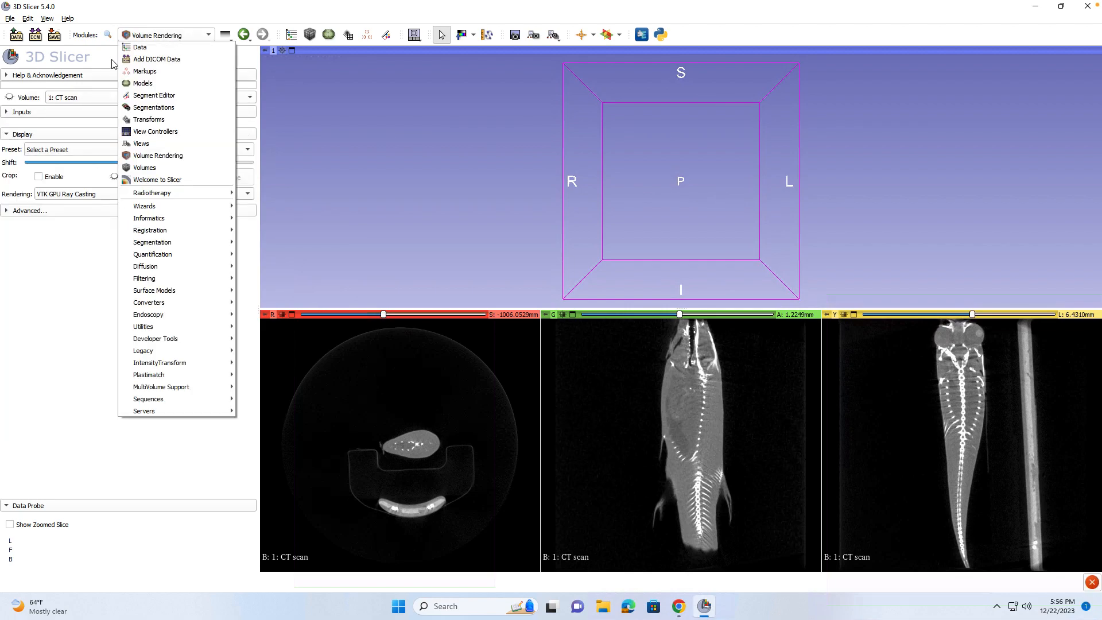
left_click(68, 93)
left_click(68, 100)
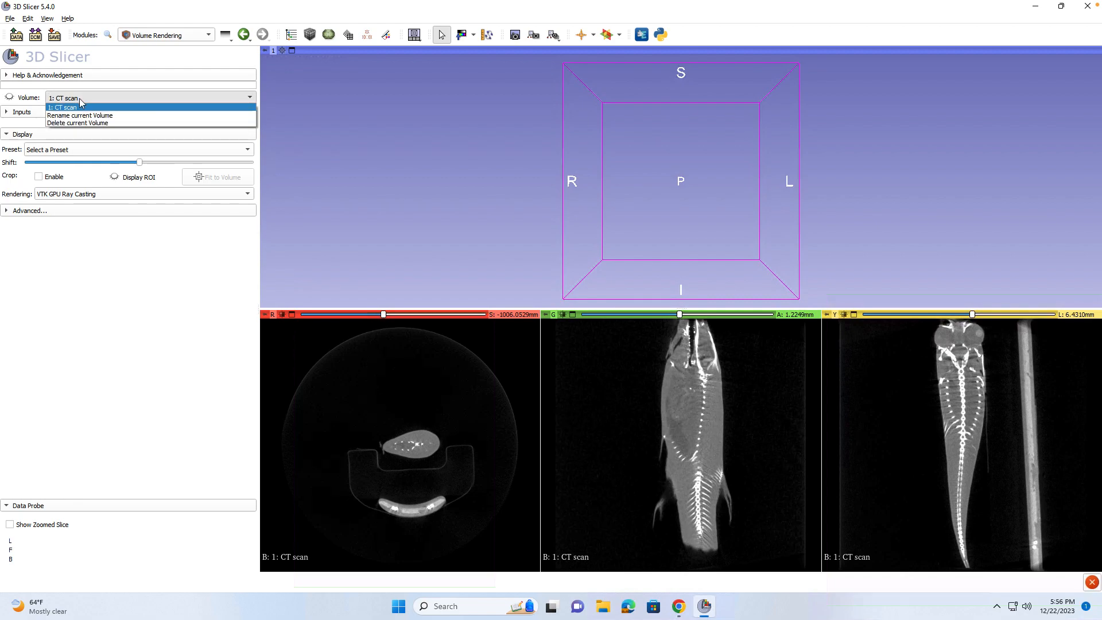
left_click(80, 107)
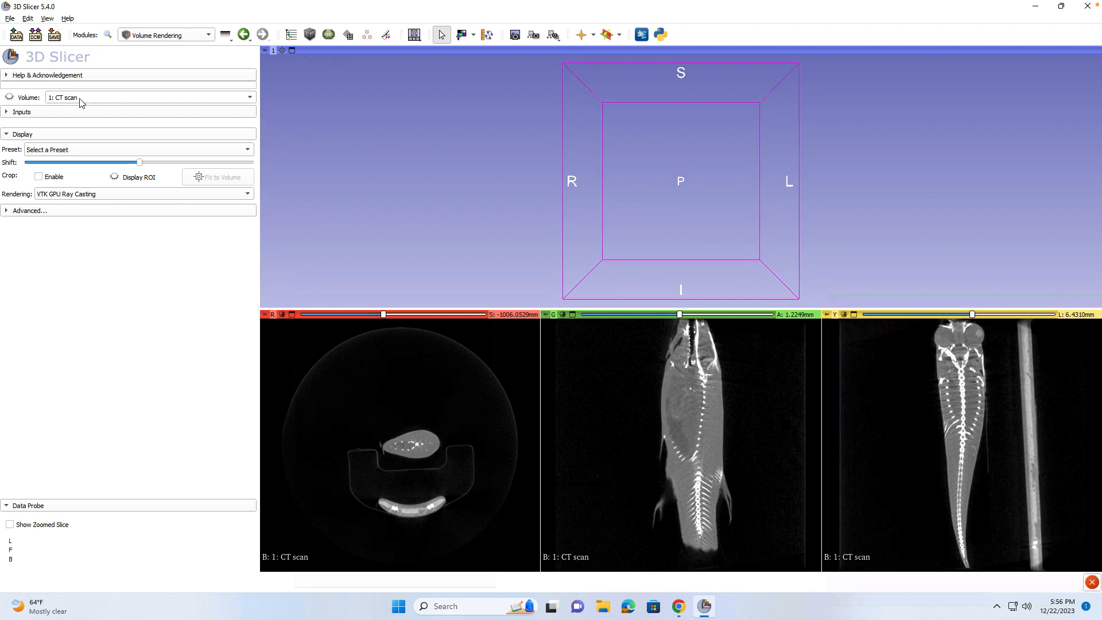
left_click(10, 97)
Zoom the 3D view to fit the rendered CT volume and tilt it to a top-down view.
scroll(732, 185, "down", 5)
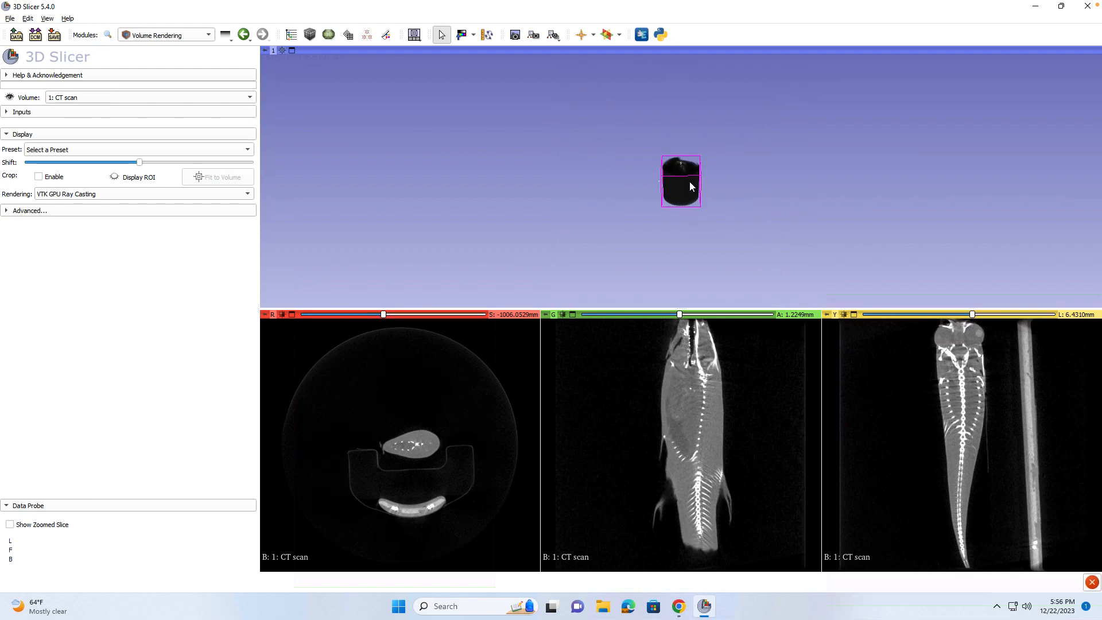
scroll(690, 182, "down", 1)
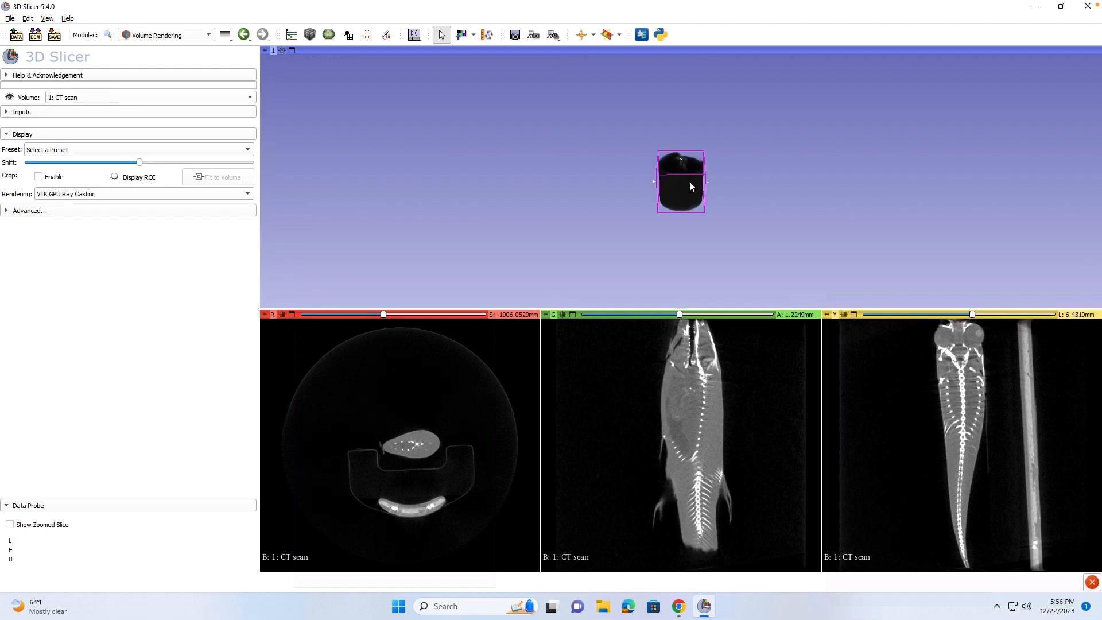
scroll(690, 186, "up", 2)
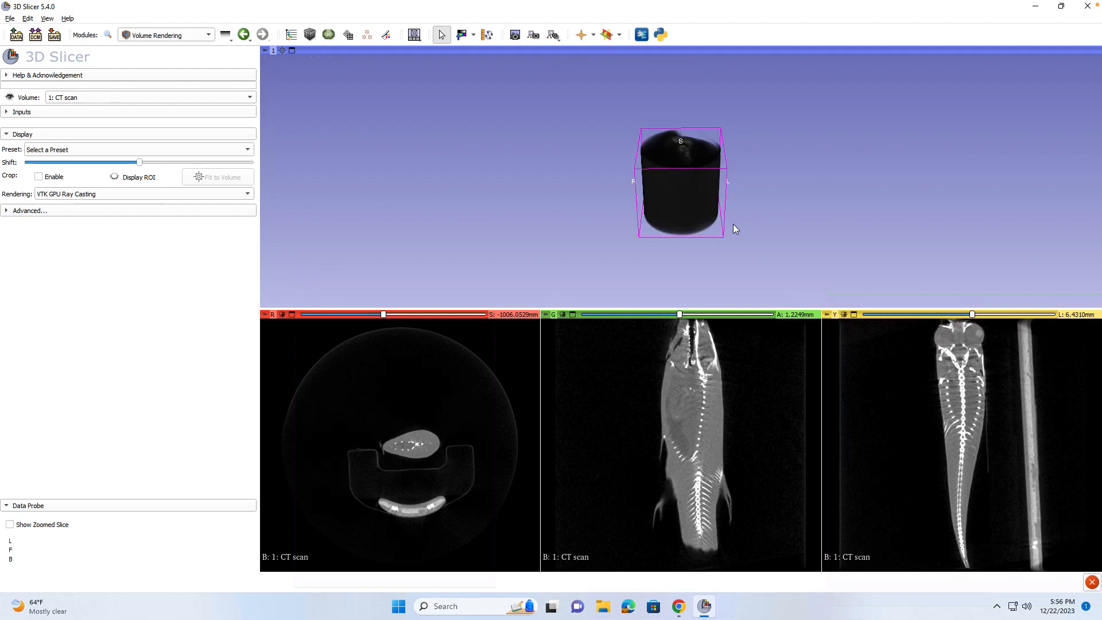
scroll(733, 225, "up", 4)
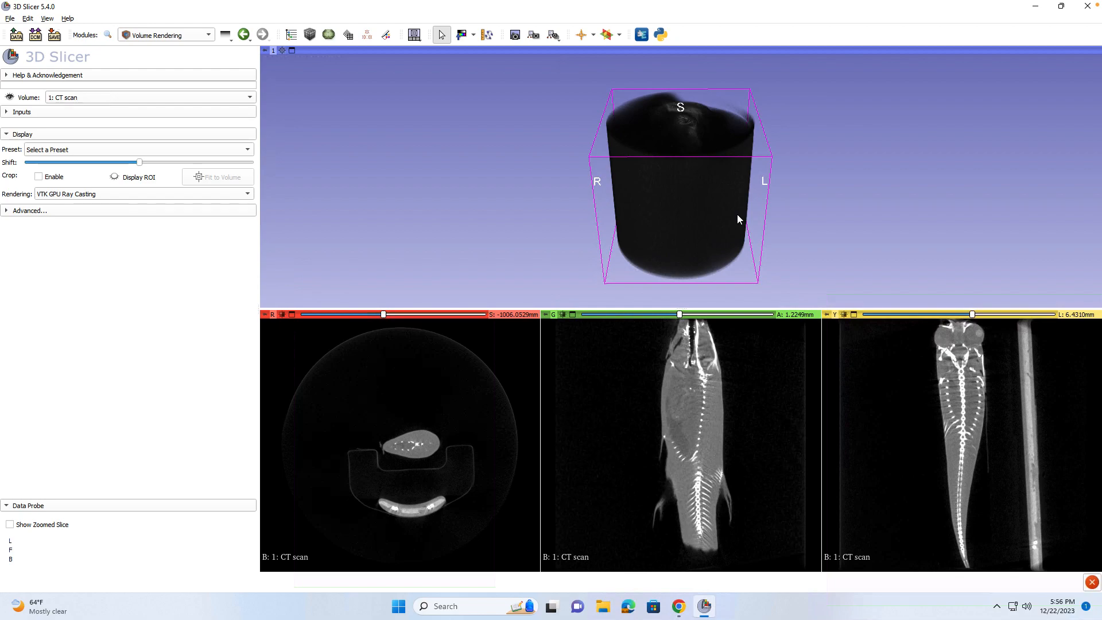
key("Down")
scroll(738, 215, "down", 1)
left_click_drag(734, 218, 736, 248)
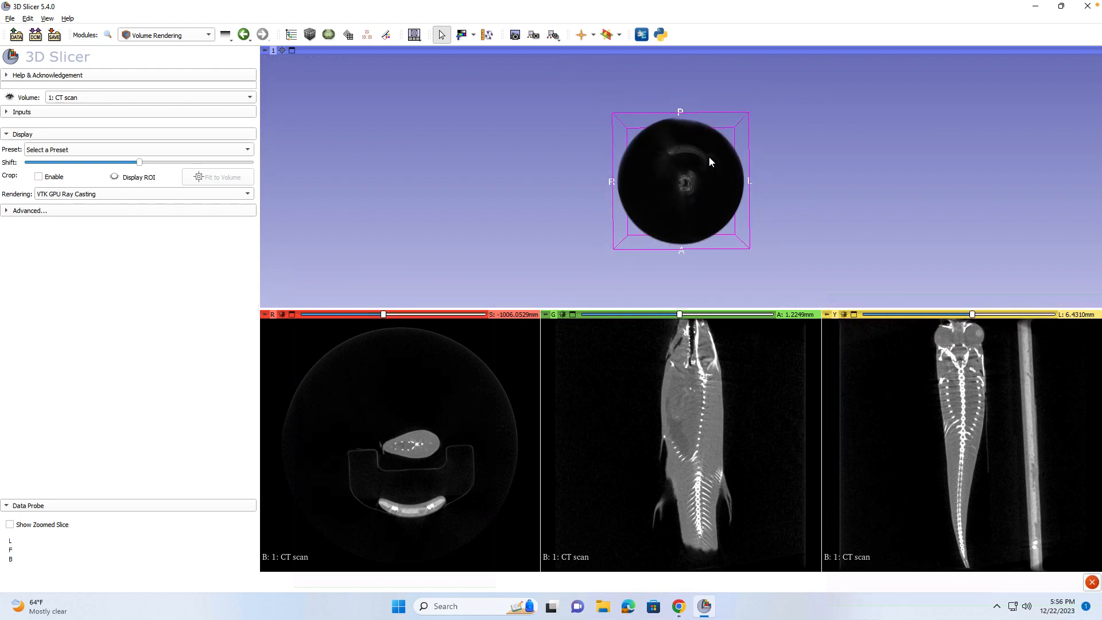
key("Up")
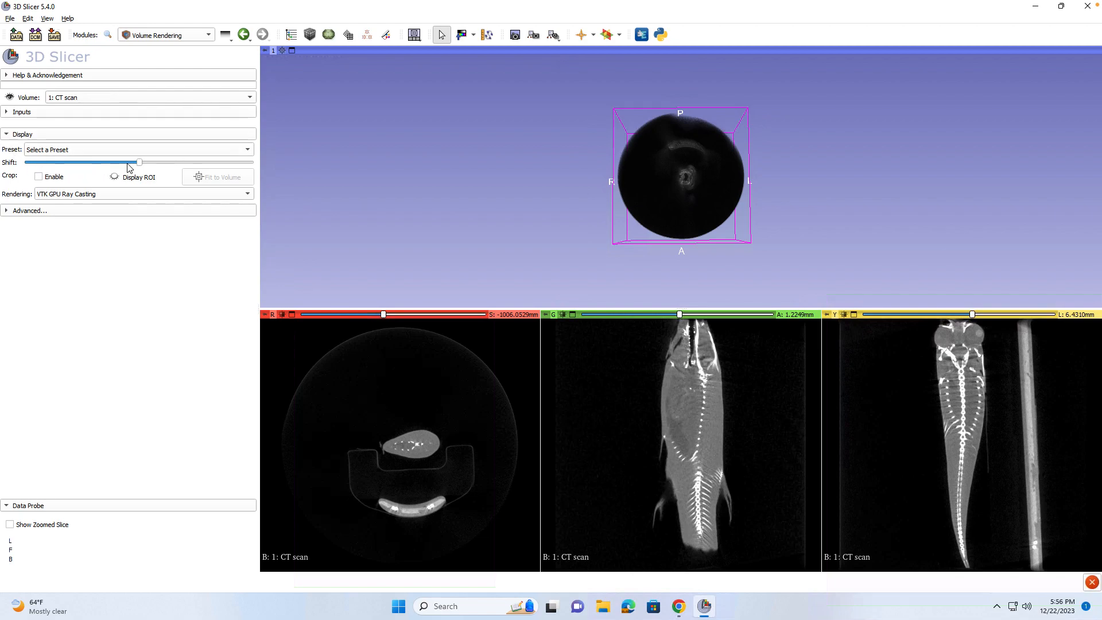
Orbit the volume rendering and scroll coronal slices to inspect the fish's skull and spine.
left_click_drag(141, 167, 156, 168)
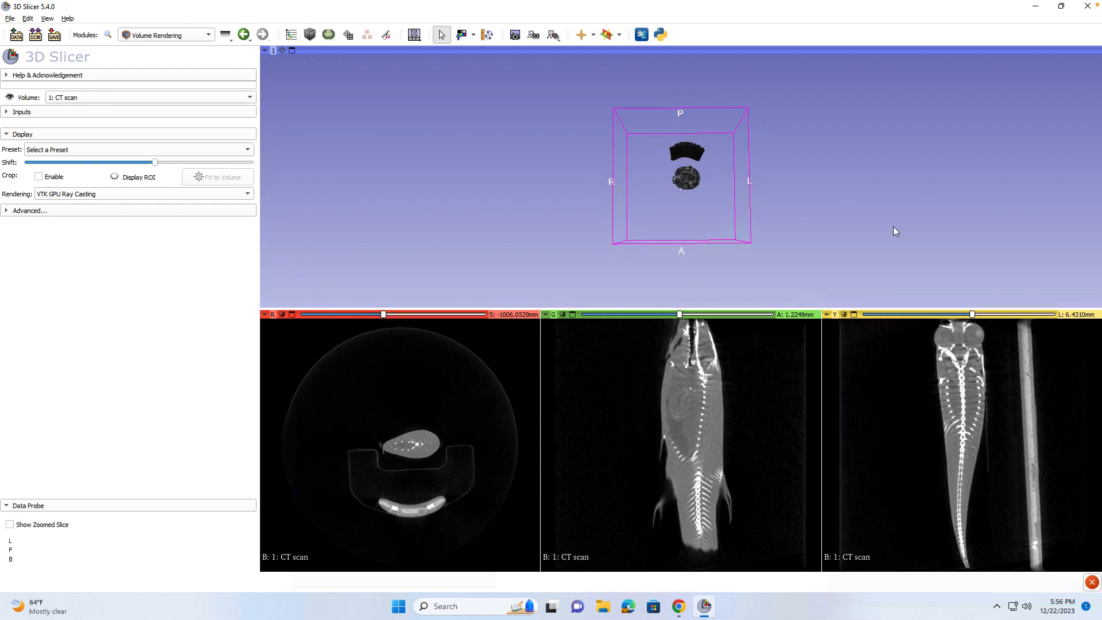
left_click_drag(745, 205, 684, 163)
scroll(685, 166, "down", 4)
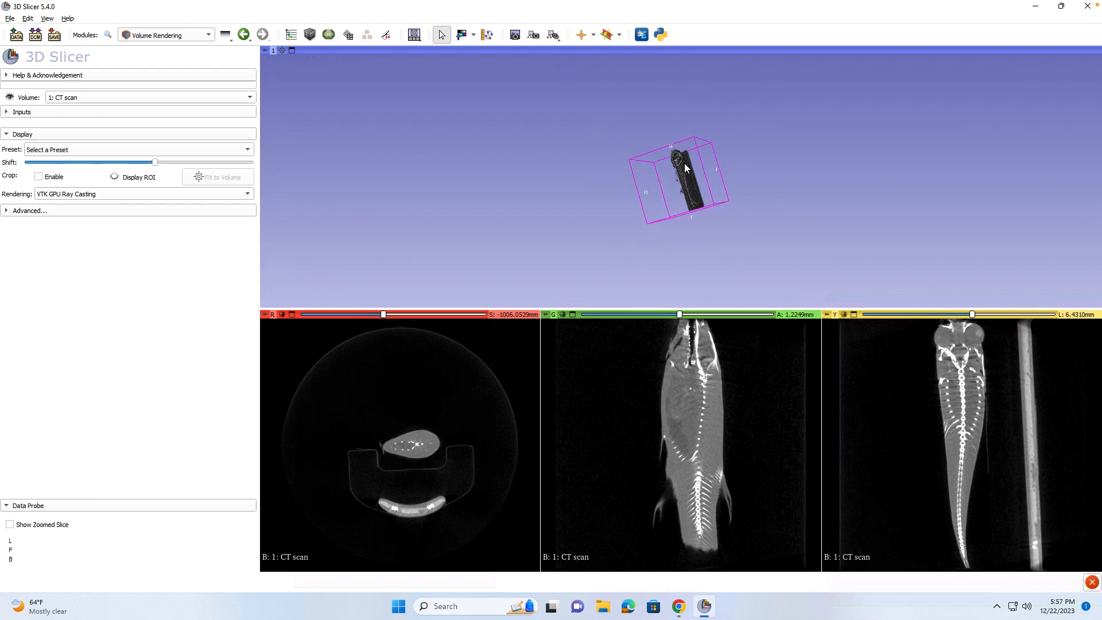
scroll(685, 167, "up", 2)
scroll(685, 166, "up", 3)
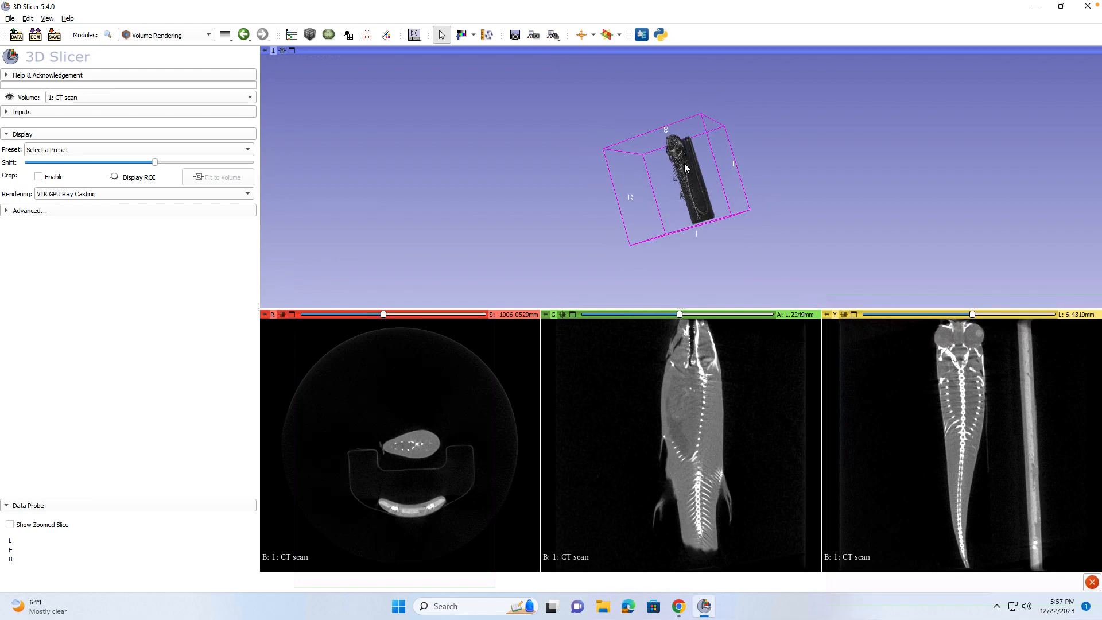
scroll(685, 166, "up", 4)
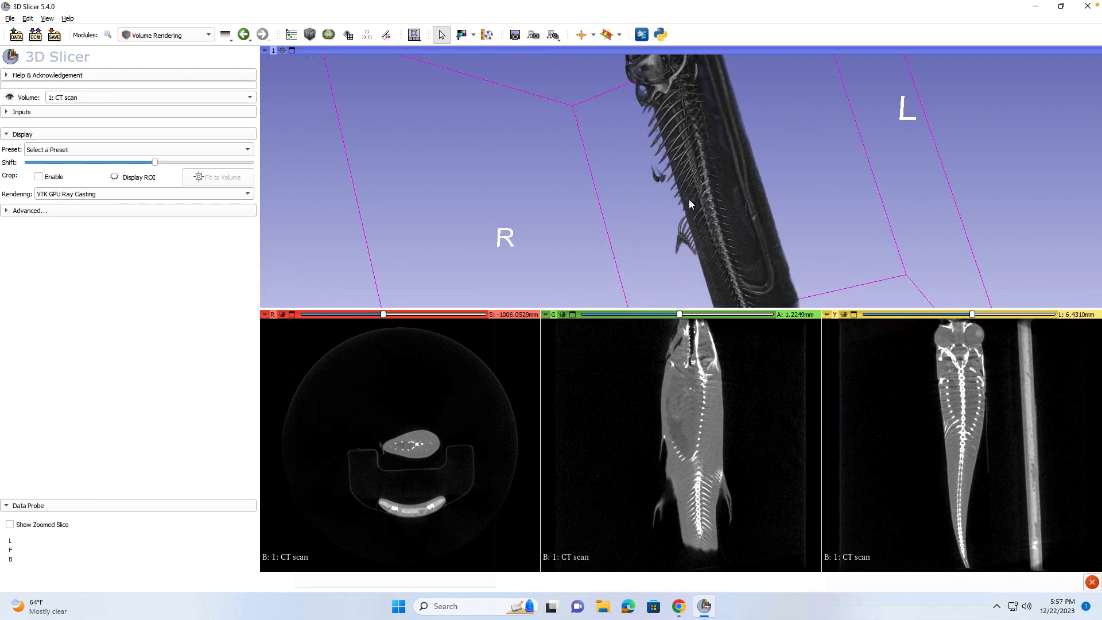
scroll(690, 201, "down", 2)
left_click_drag(695, 193, 672, 287)
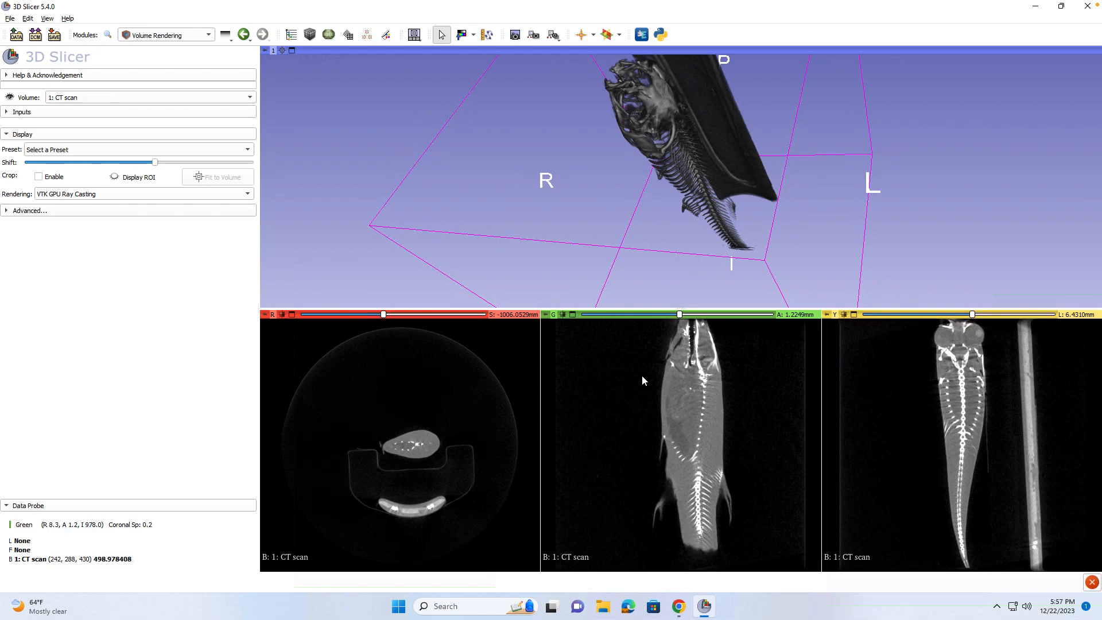
scroll(692, 395, "down", 3)
scroll(691, 391, "up", 3)
left_click_drag(605, 204, 626, 112)
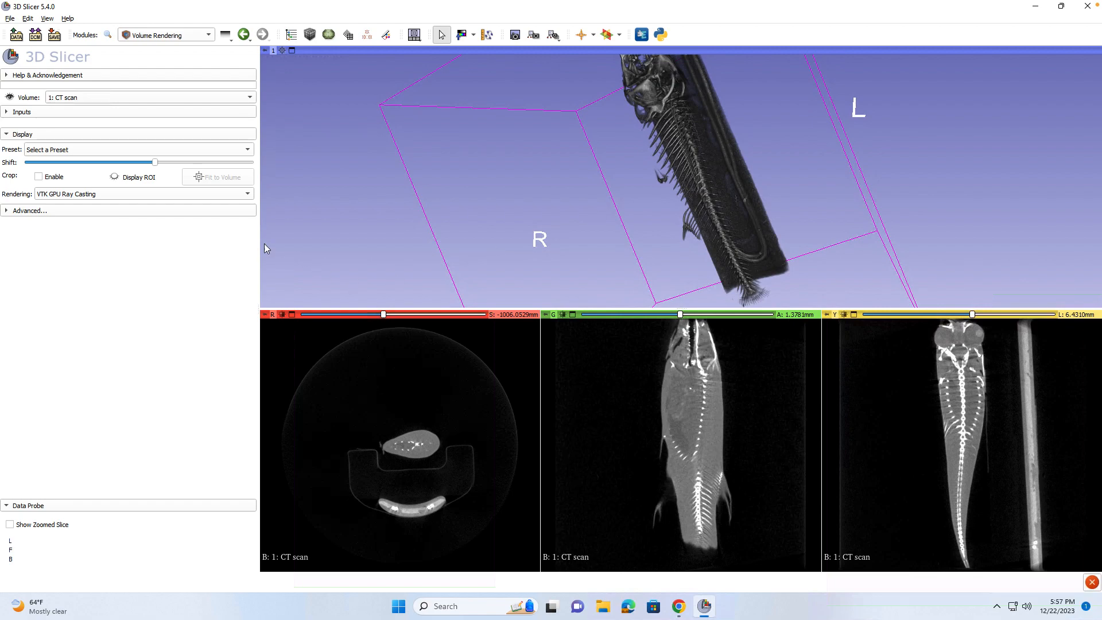
Hide the CT volume rendering and switch to the Segment Editor module.
left_click(10, 98)
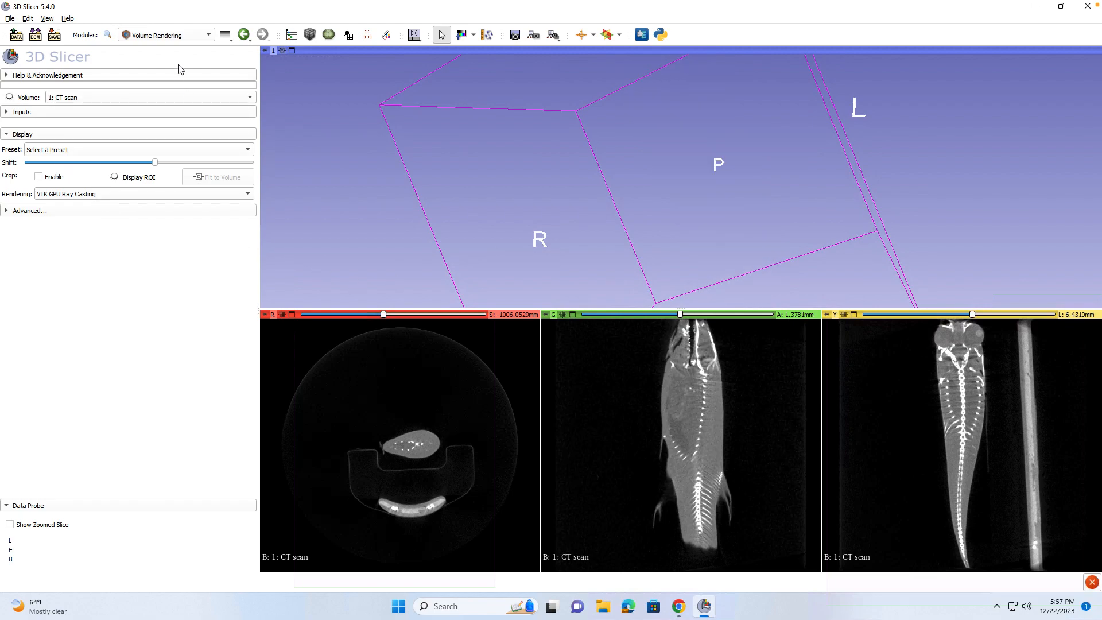
left_click_drag(723, 231, 779, 229)
scroll(779, 229, "up", 2)
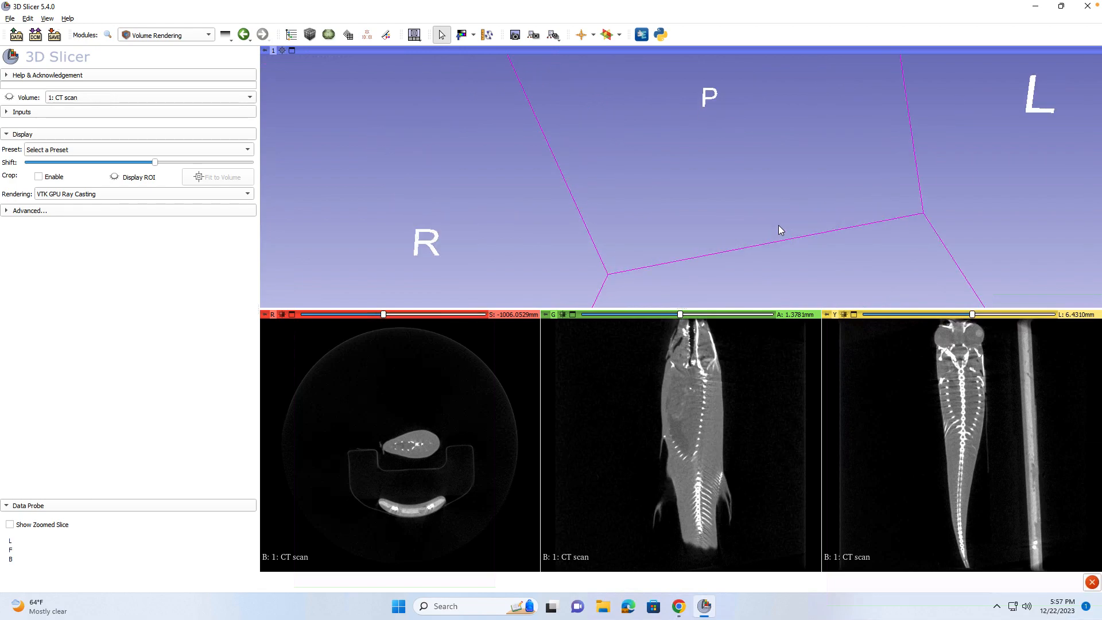
scroll(780, 229, "down", 3)
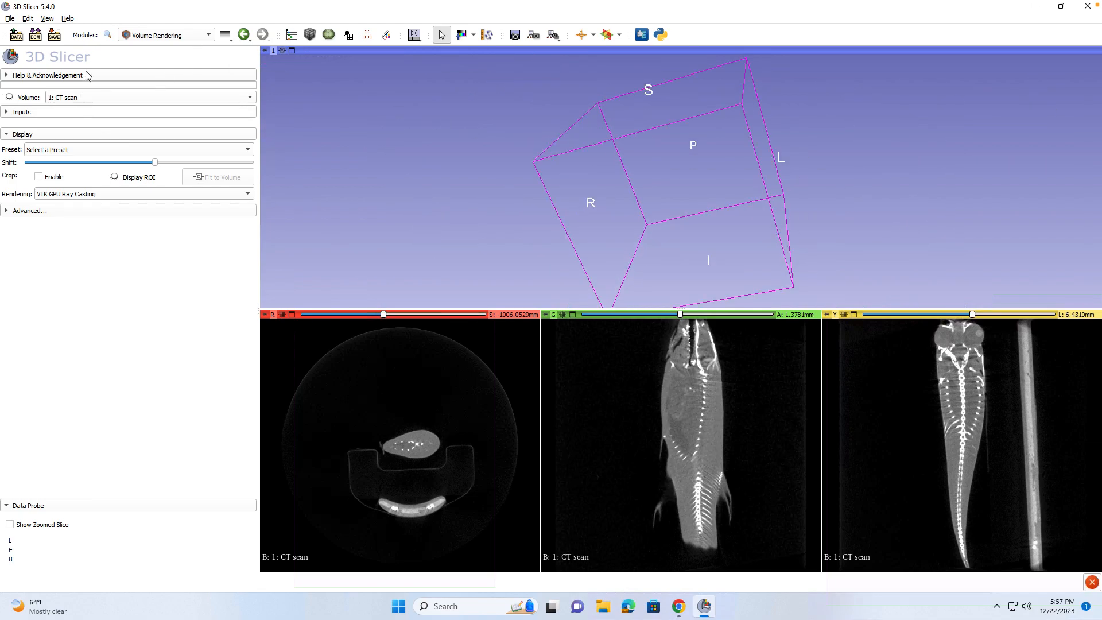
left_click(149, 39)
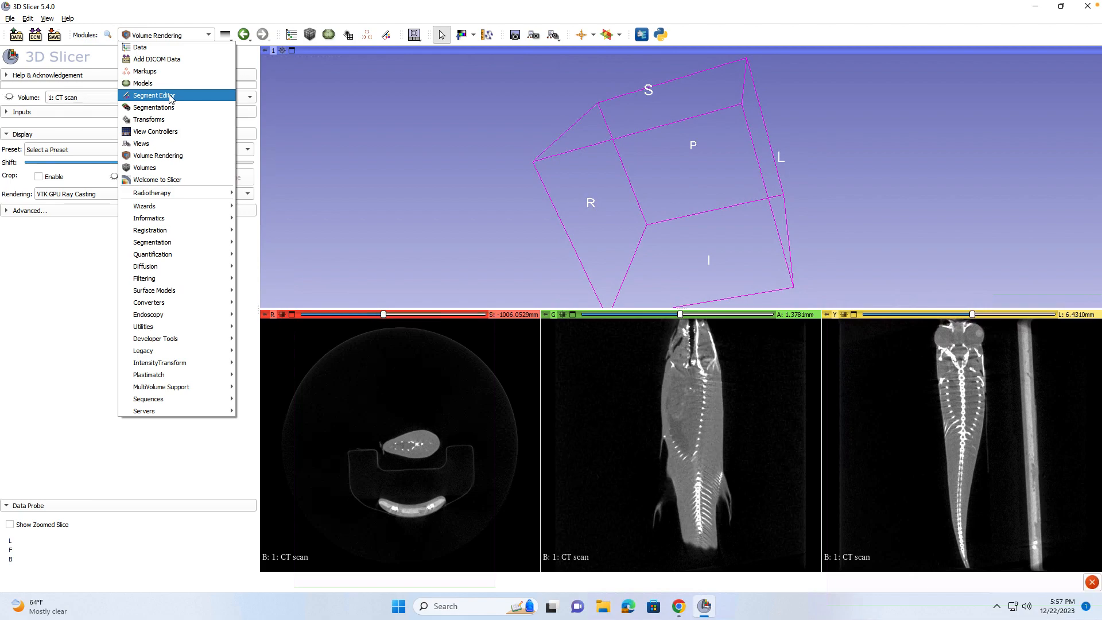
left_click(171, 95)
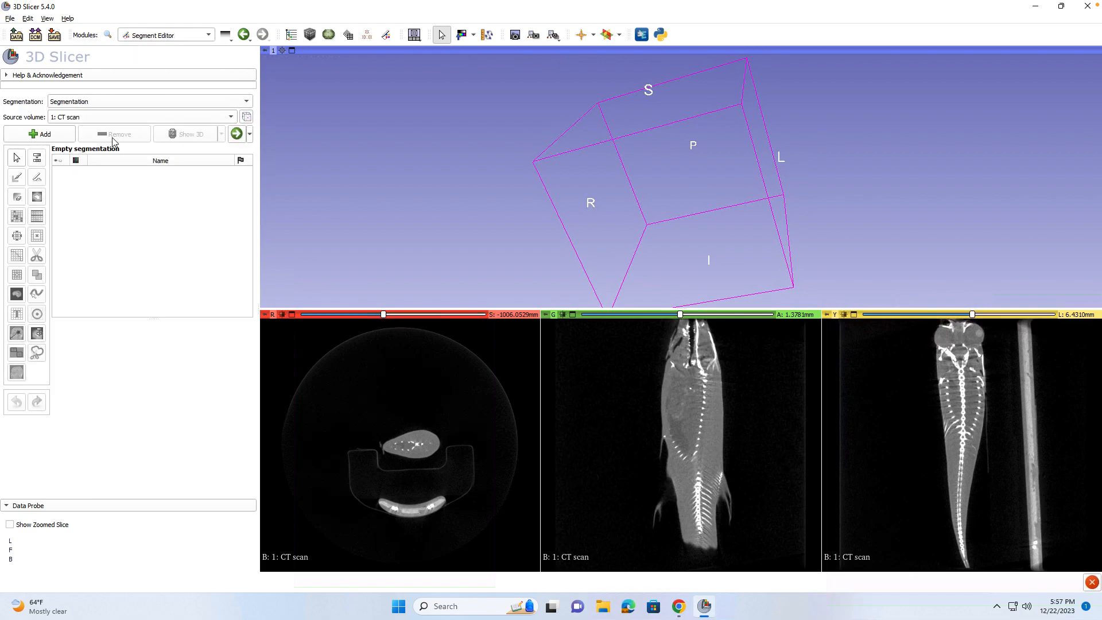
Add a new segment and rename it from Segment_1 to 'Spine'.
left_click(66, 138)
double_click(123, 165)
key("BackSpace")
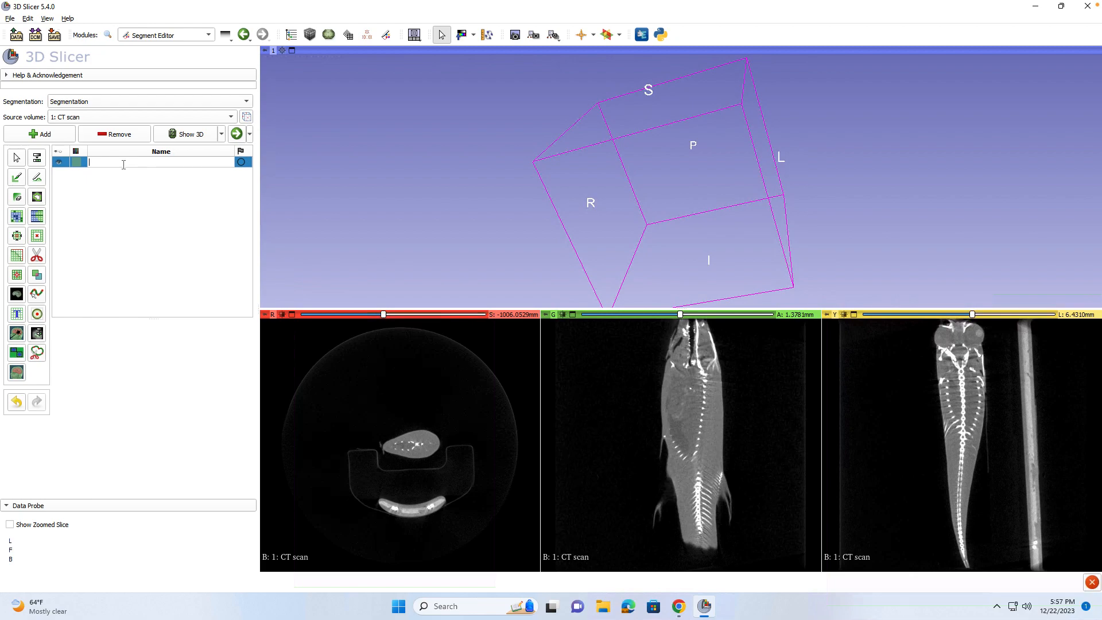
type("Spine")
Assign the Spine segment the Bone terminology with its beige bone colour.
double_click(75, 164)
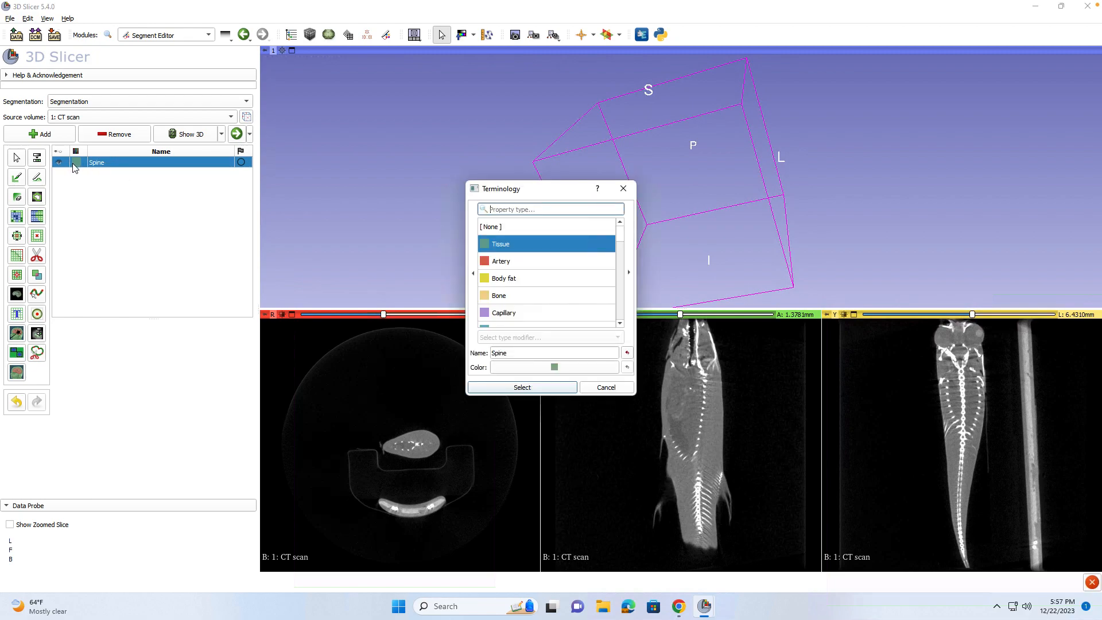
scroll(534, 281, "down", 10)
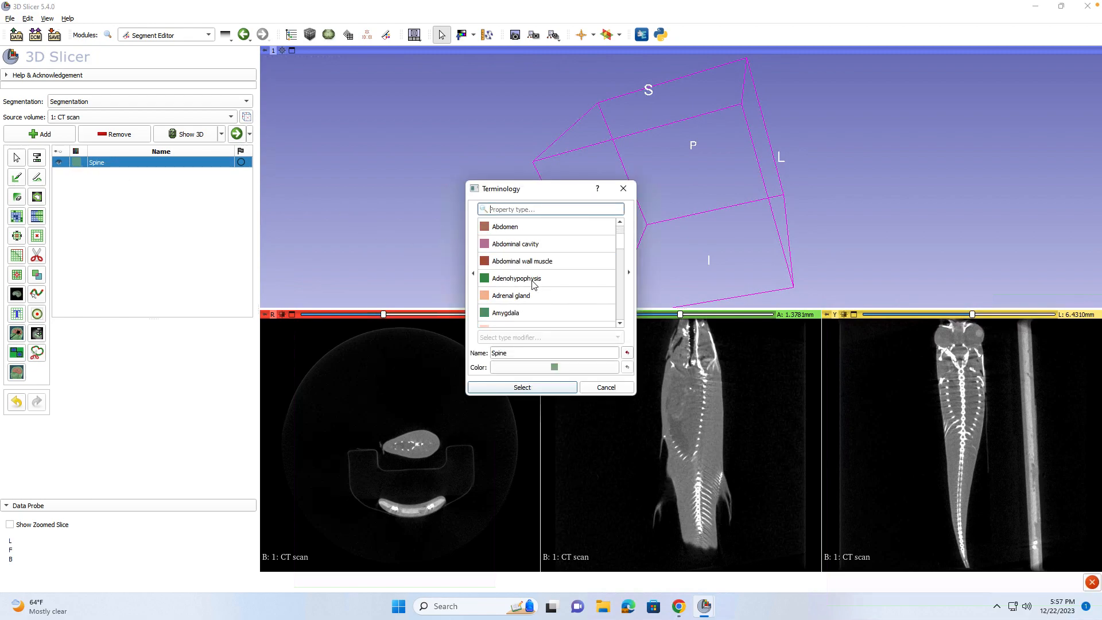
scroll(534, 284, "up", 10)
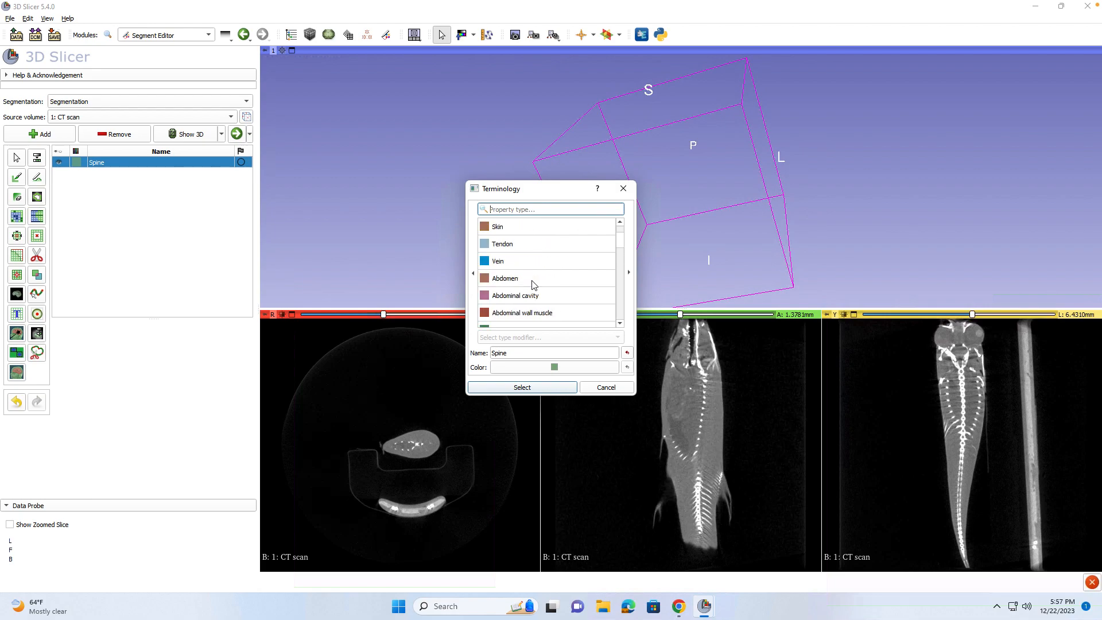
scroll(531, 302, "down", 2)
scroll(531, 303, "down", 10)
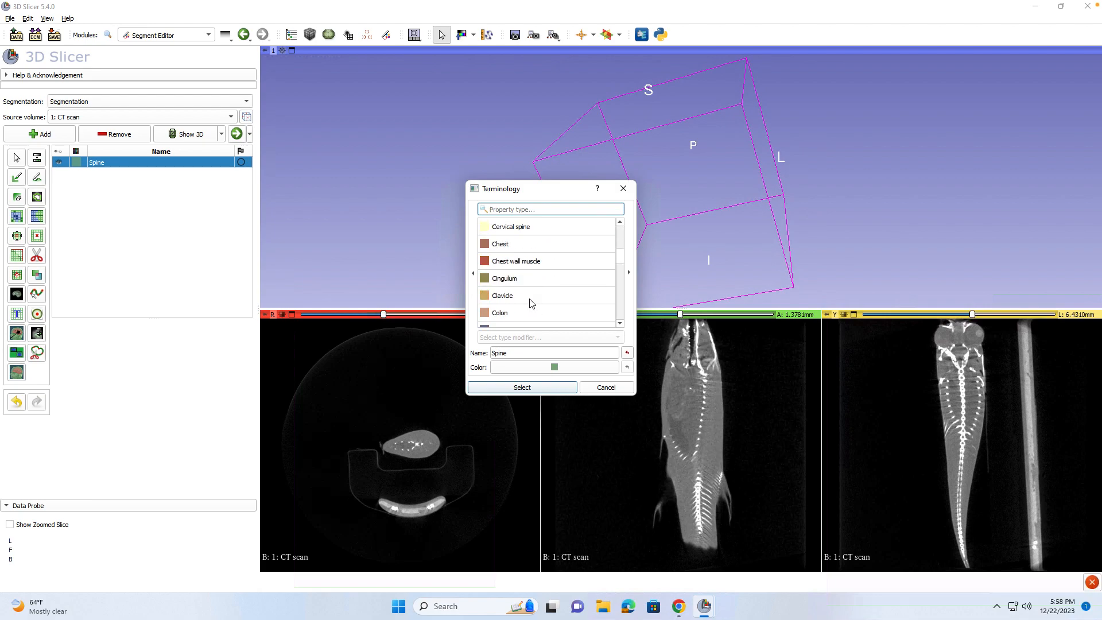
scroll(532, 303, "up", 10)
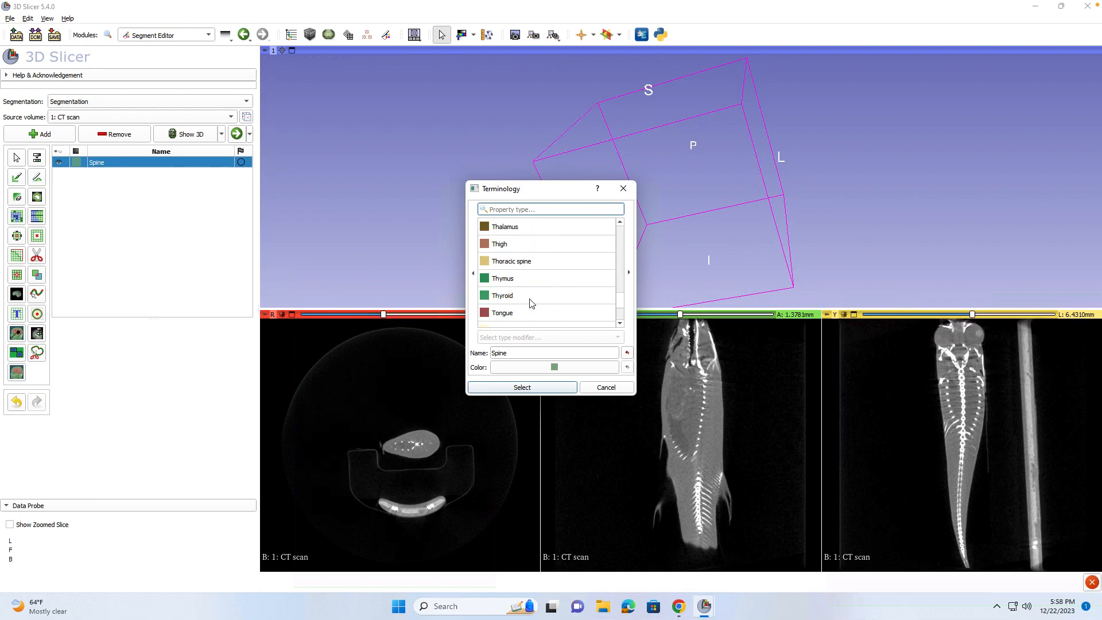
scroll(533, 301, "up", 5)
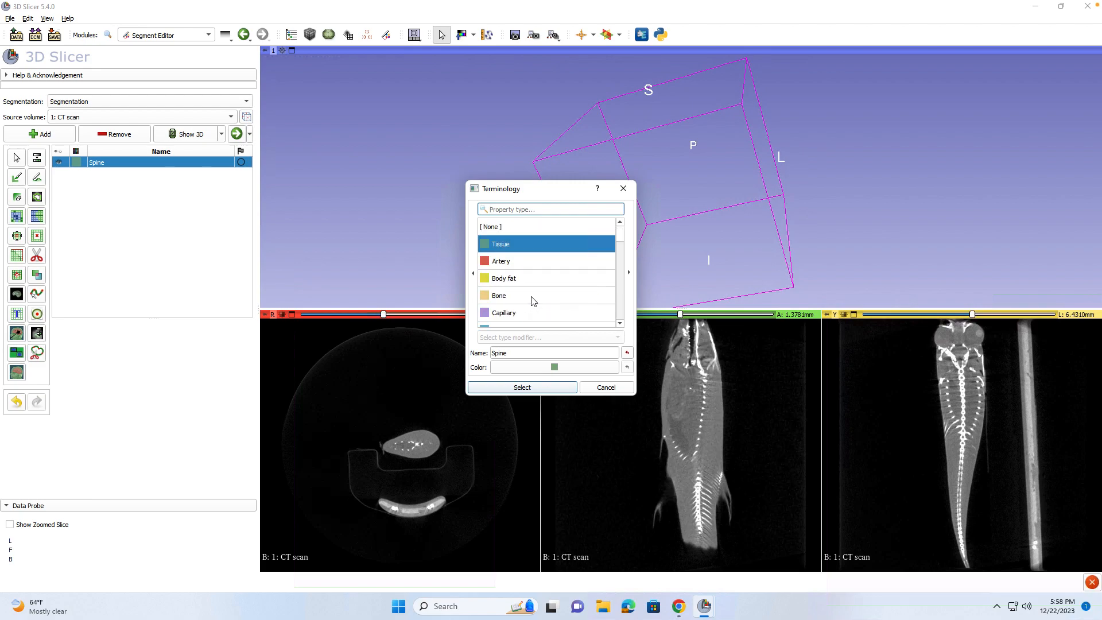
left_click(517, 297)
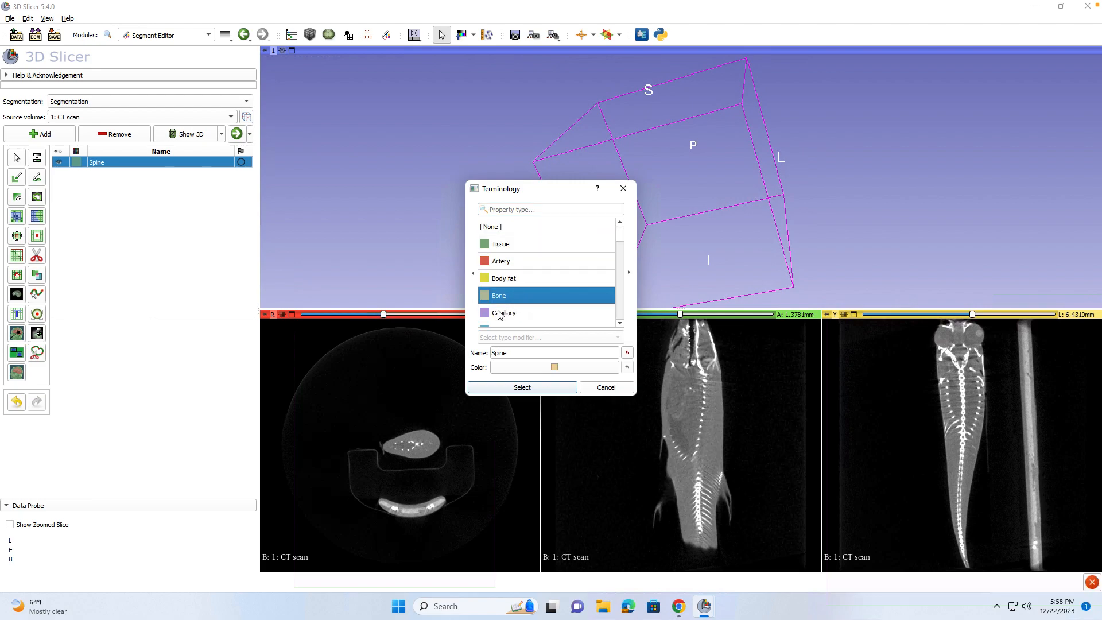
left_click(550, 368)
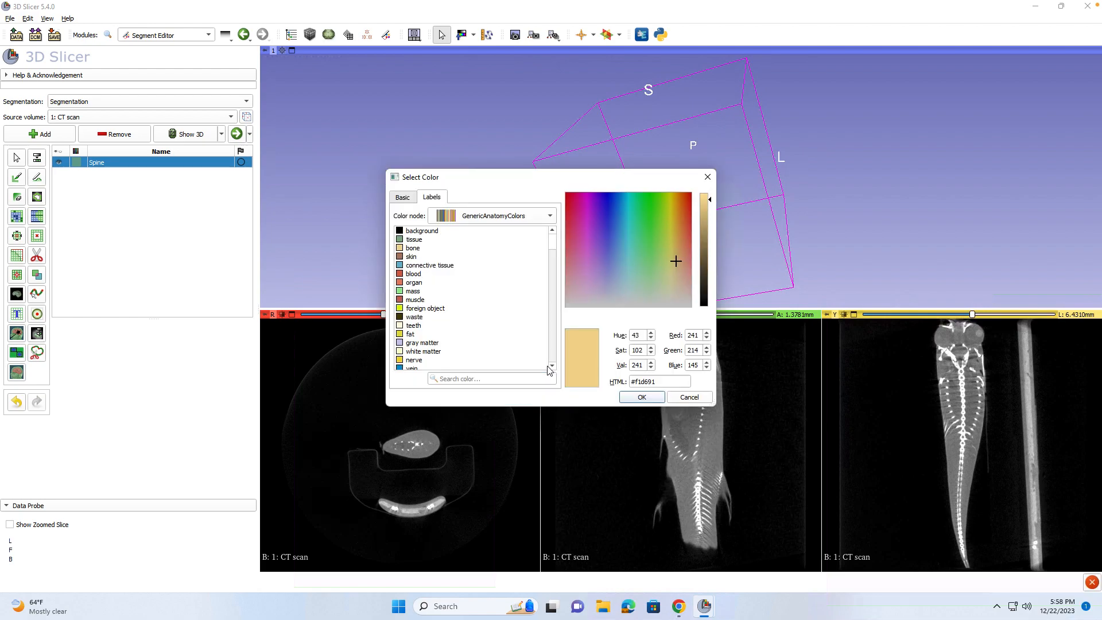
left_click(642, 397)
left_click(542, 389)
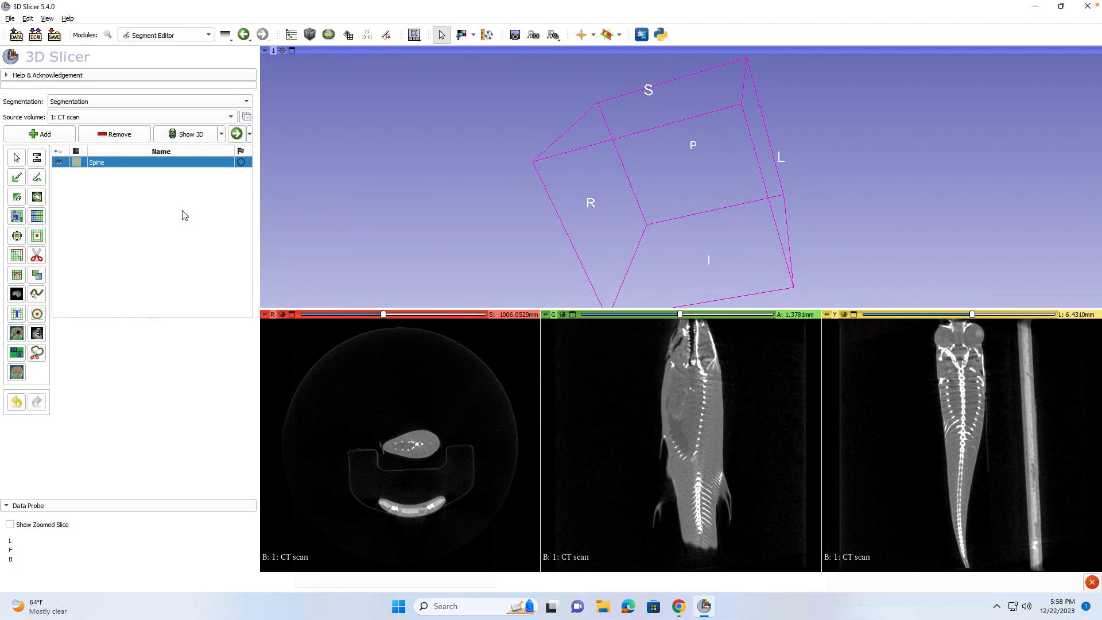
Select the Threshold effect to preview a 99.00–32765.58 range on the Spine segment.
left_click(33, 164)
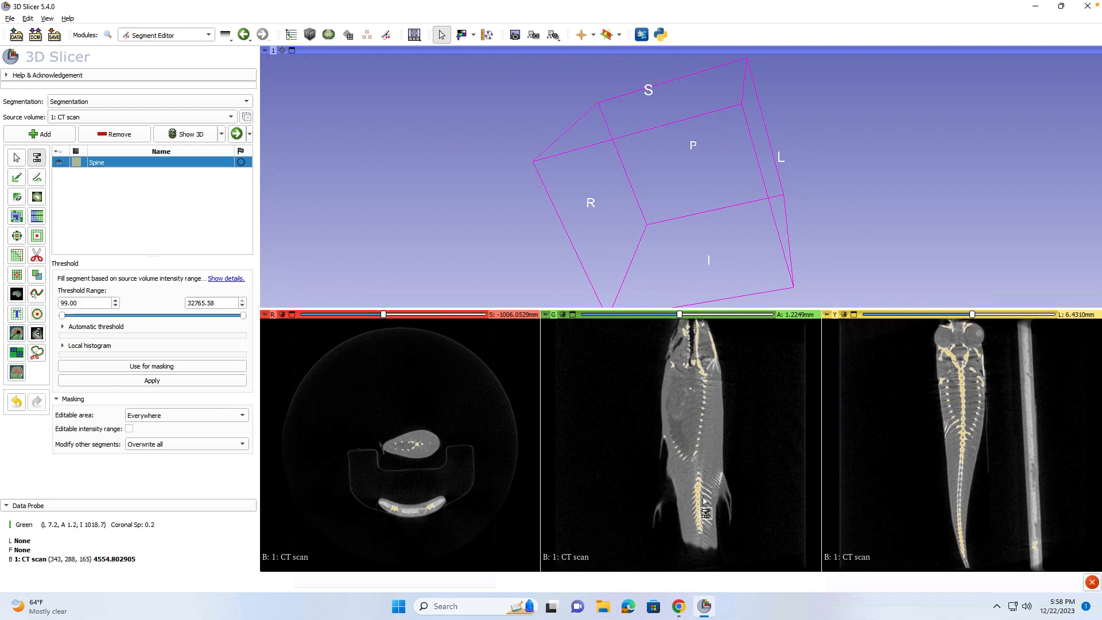
Scroll and zoom the coronal view across the vertebrae to check the threshold preview.
scroll(699, 494, "down", 3)
scroll(704, 500, "up", 2)
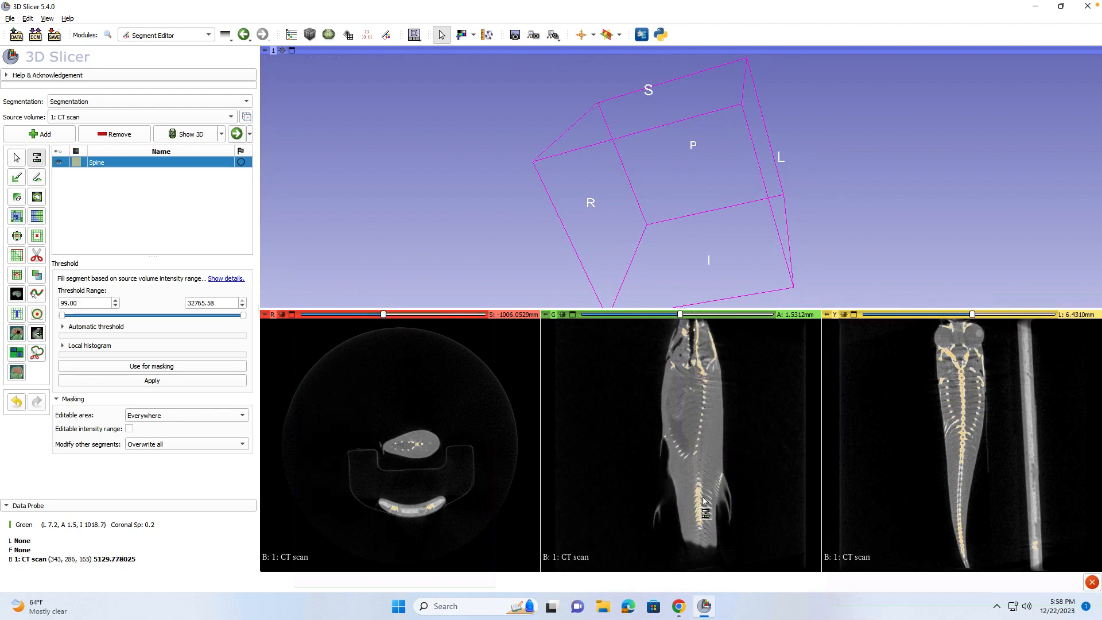
scroll(704, 500, "down", 3)
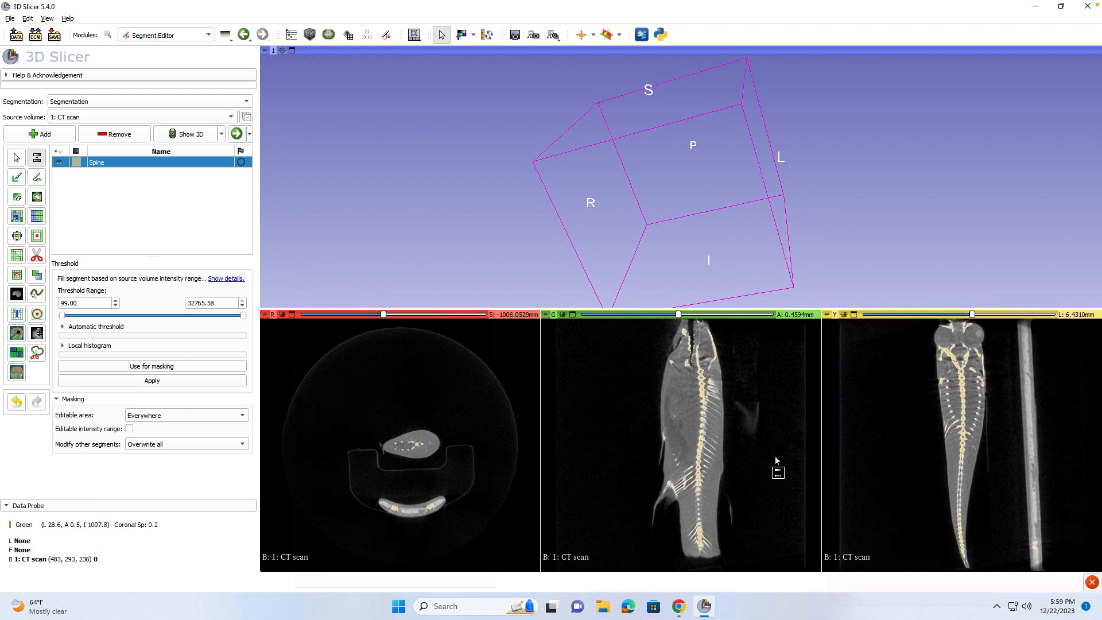
scroll(702, 430, "up", 4, "ctrl")
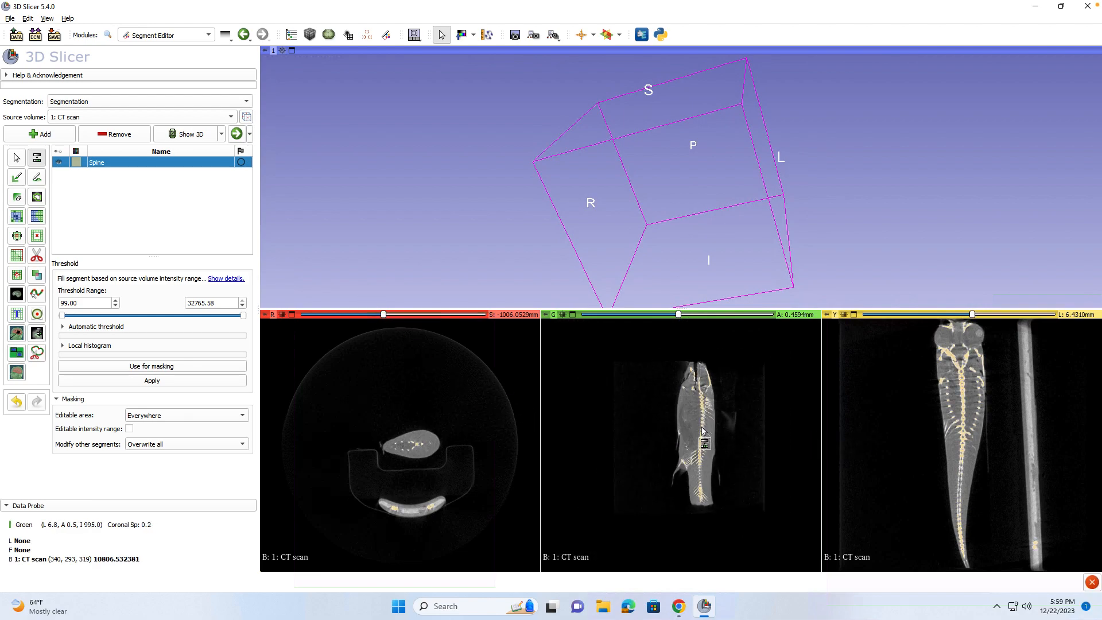
scroll(703, 430, "up", 3, "ctrl")
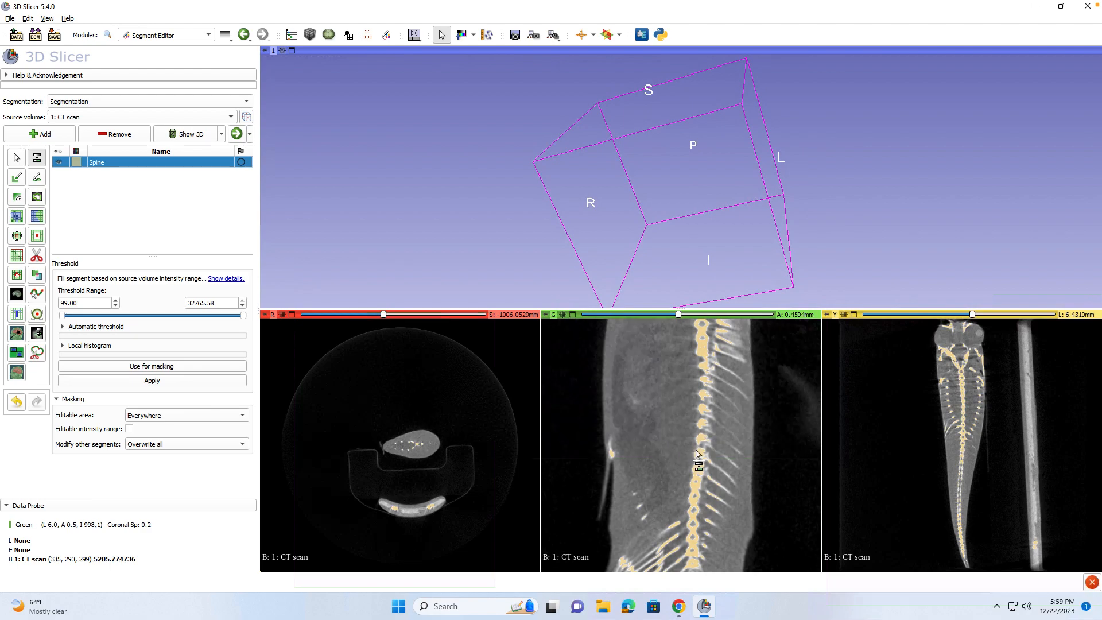
scroll(710, 454, "down", 2)
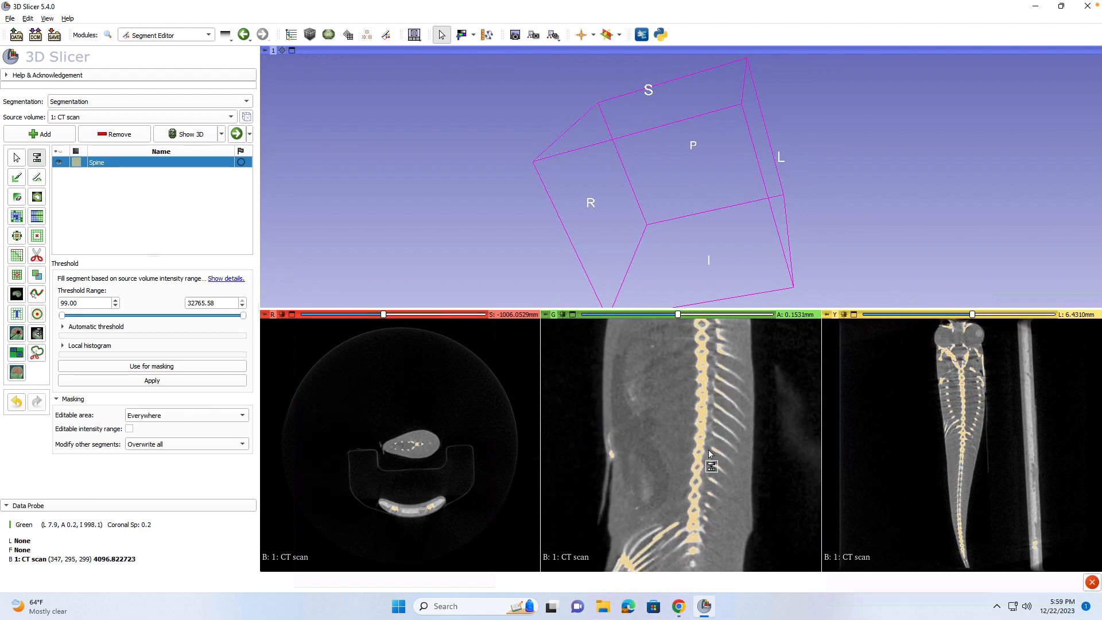
scroll(710, 454, "down", 1)
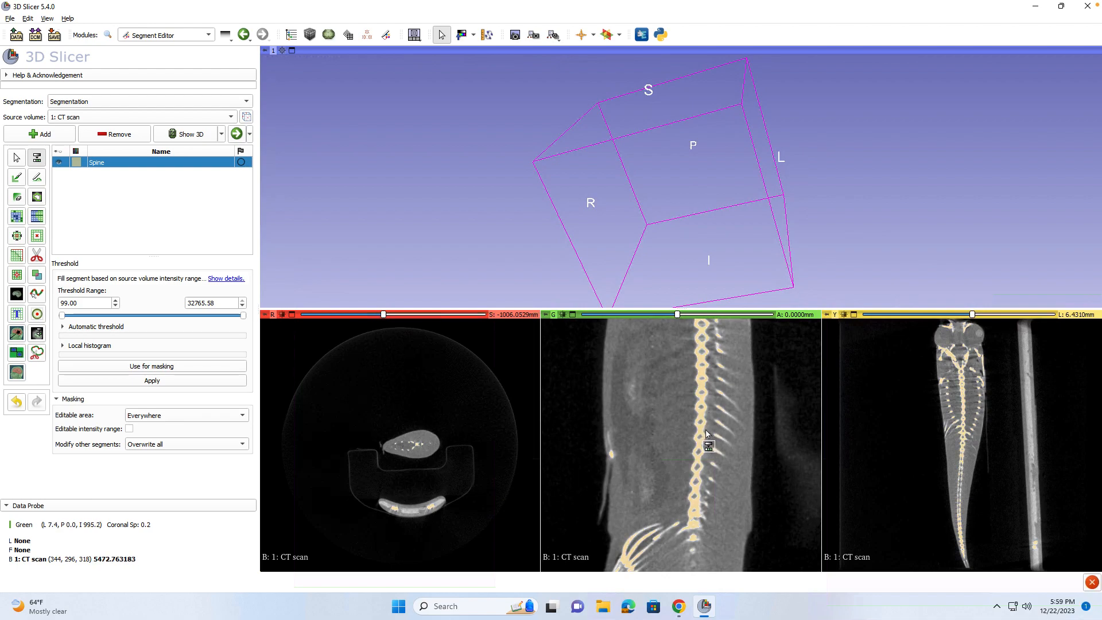
scroll(706, 437, "up", 3, "ctrl")
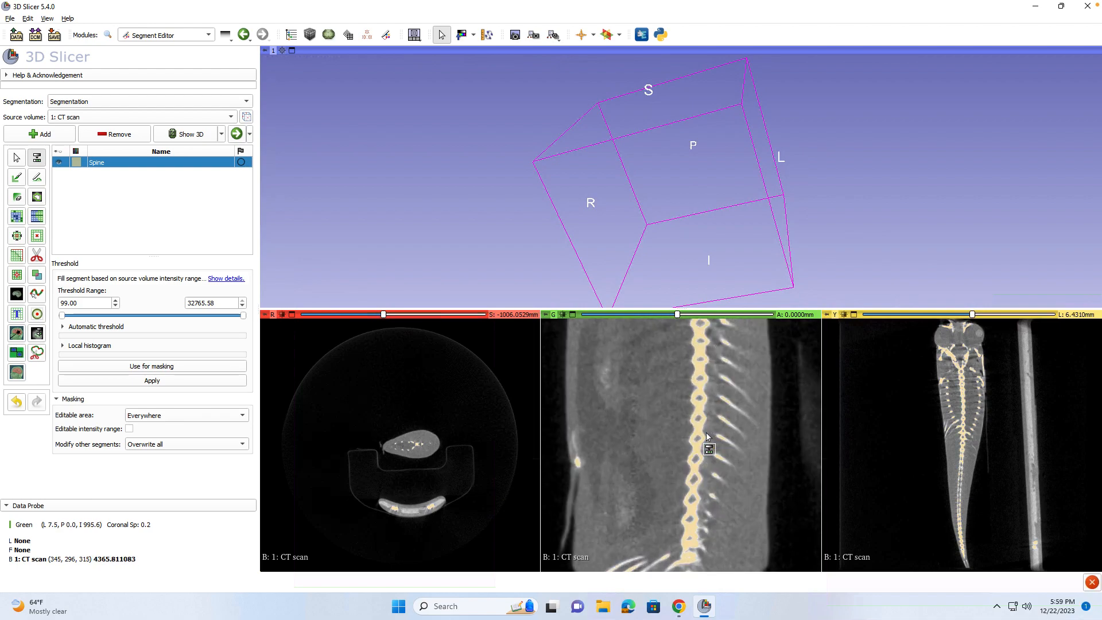
scroll(706, 436, "up", 2, "ctrl")
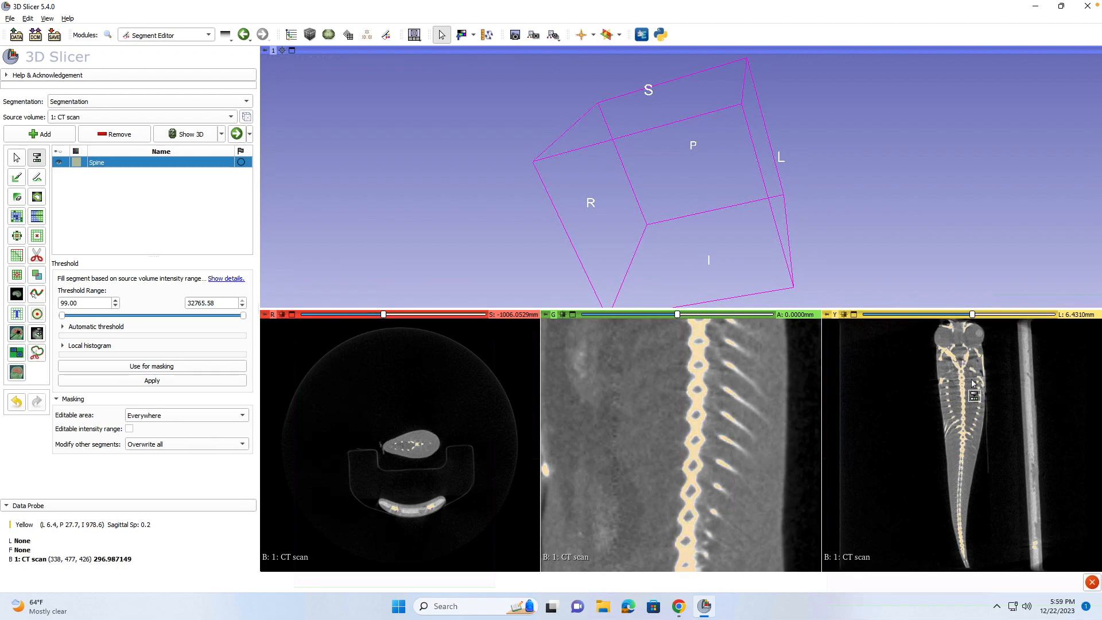
Try Grow from seeds, then show Draw tube with radius 1.00 and Cardinal spline interpolation.
left_click(24, 218)
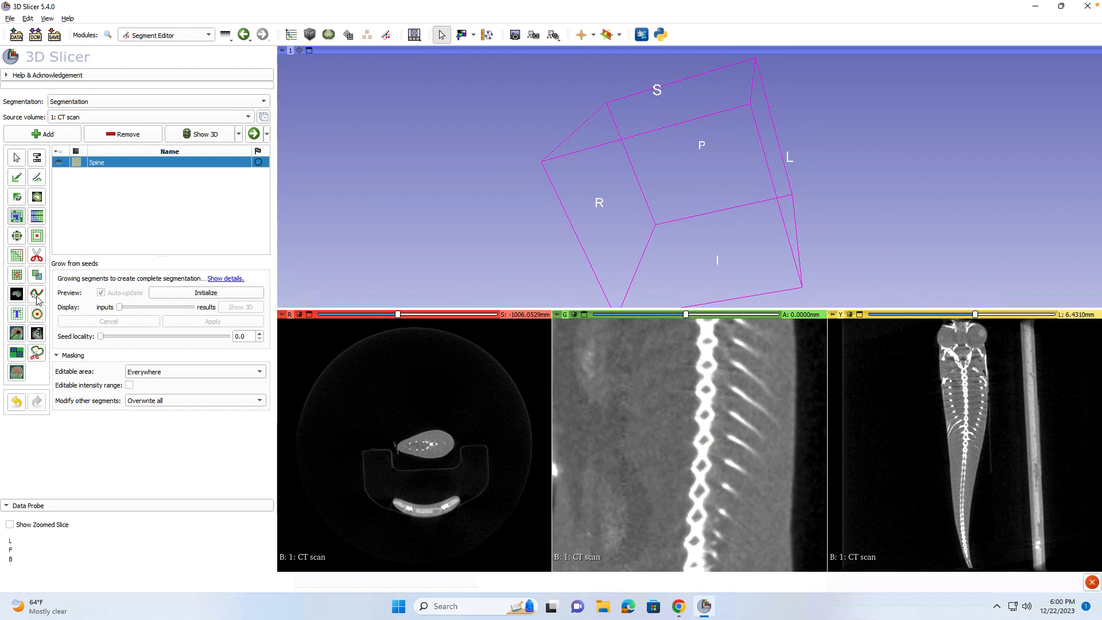
left_click(35, 296)
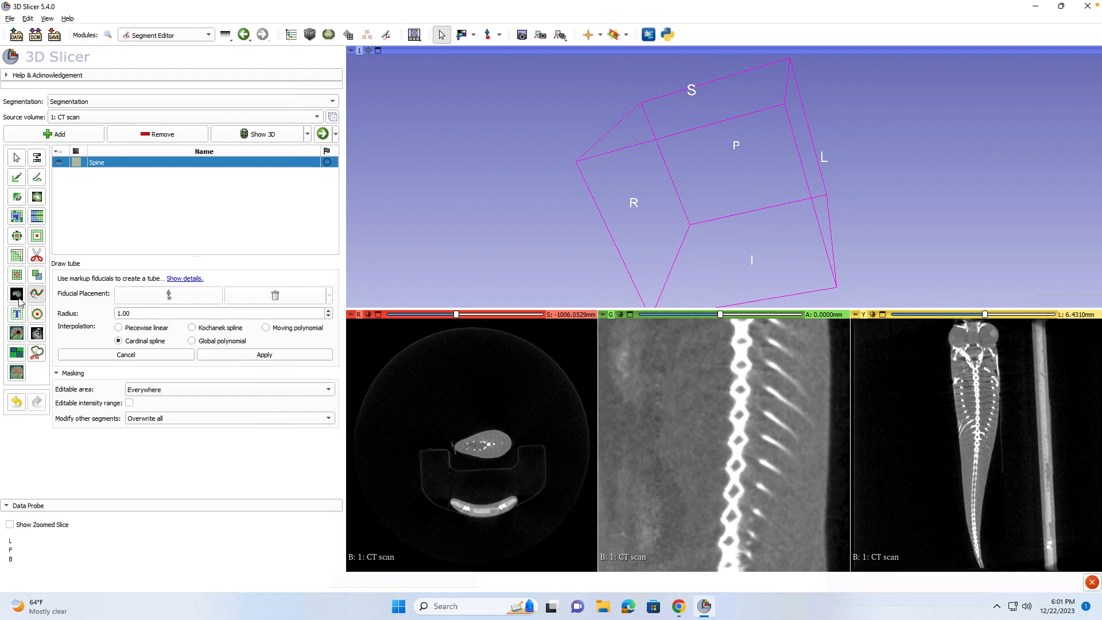
Raise the threshold minimum to 7142.91 and apply it to fill the Spine segment.
left_click(39, 161)
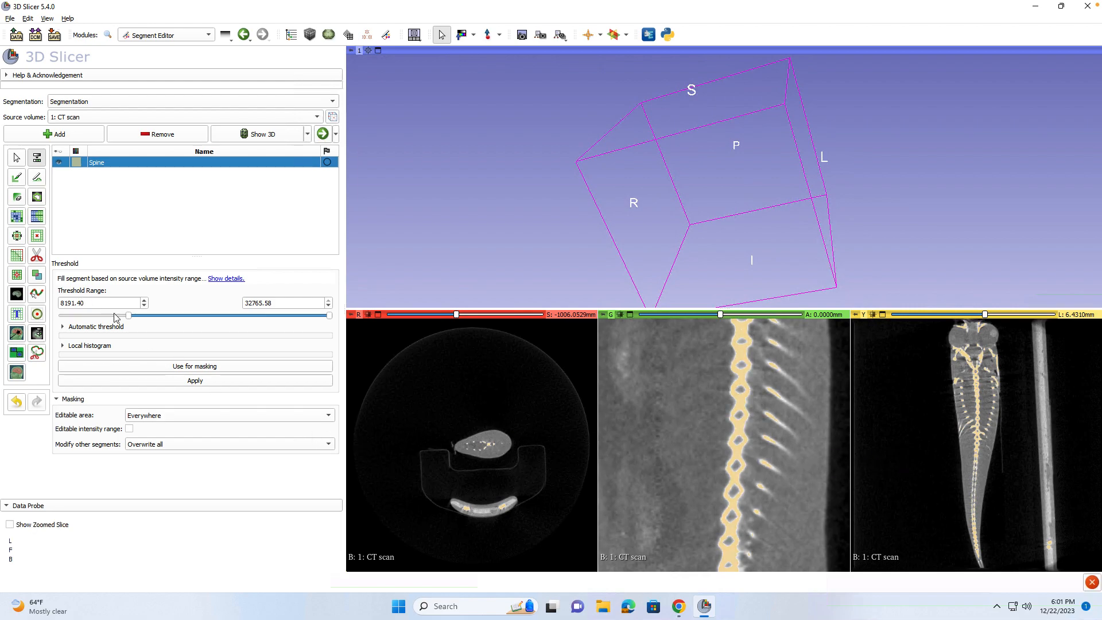
left_click_drag(127, 319, 116, 320)
left_click(195, 381)
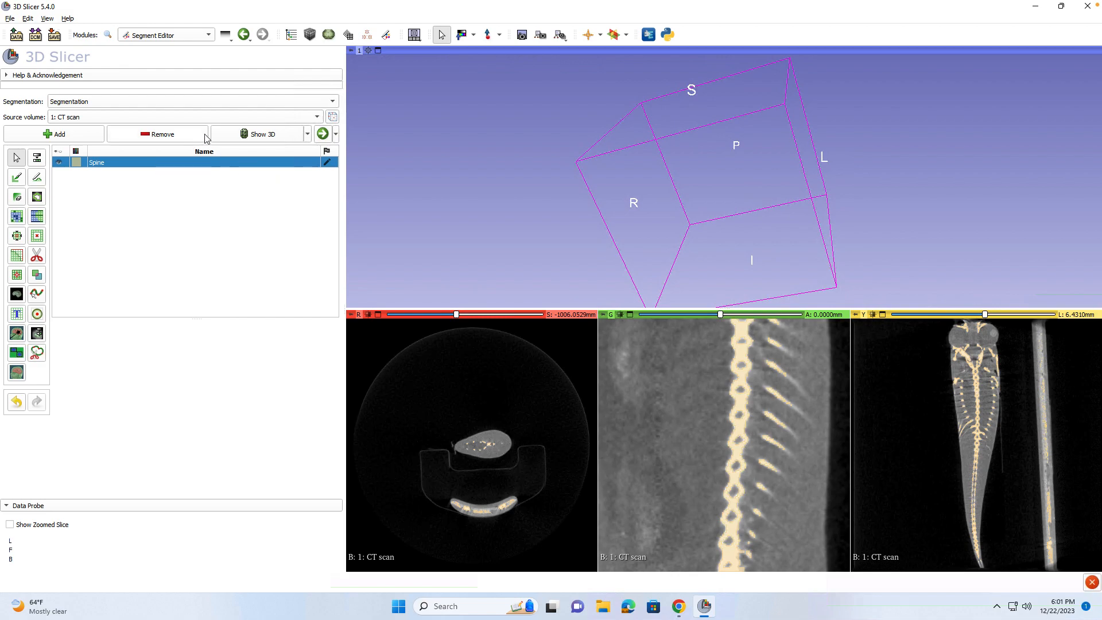
Show the Spine segment in 3D and rotate the skeleton to an oblique, then side view.
left_click(233, 141)
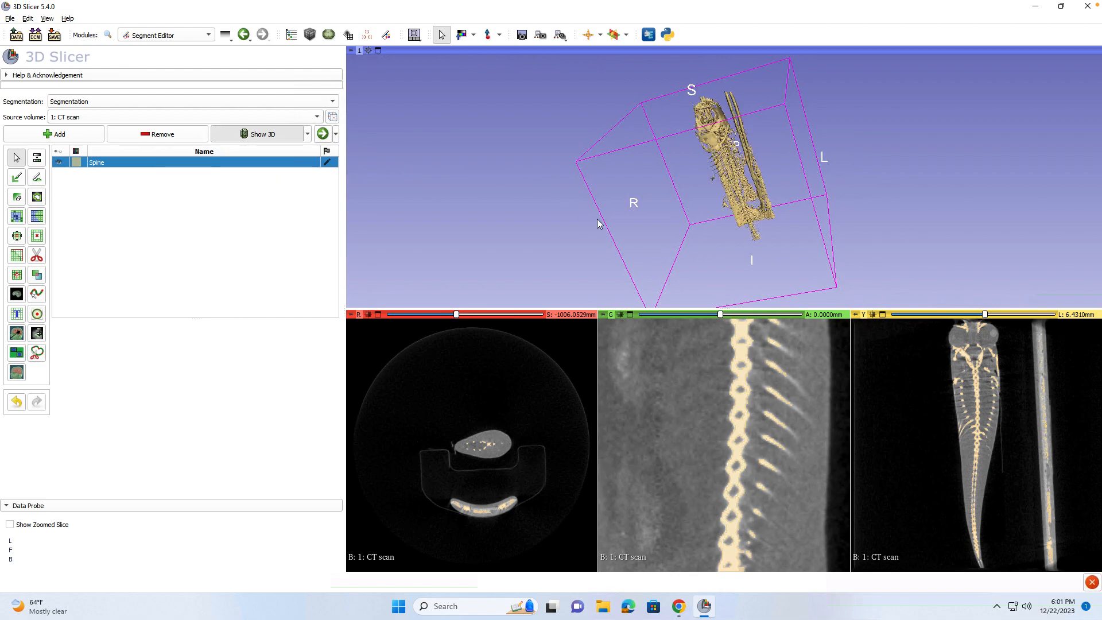
left_click_drag(742, 204, 794, 210)
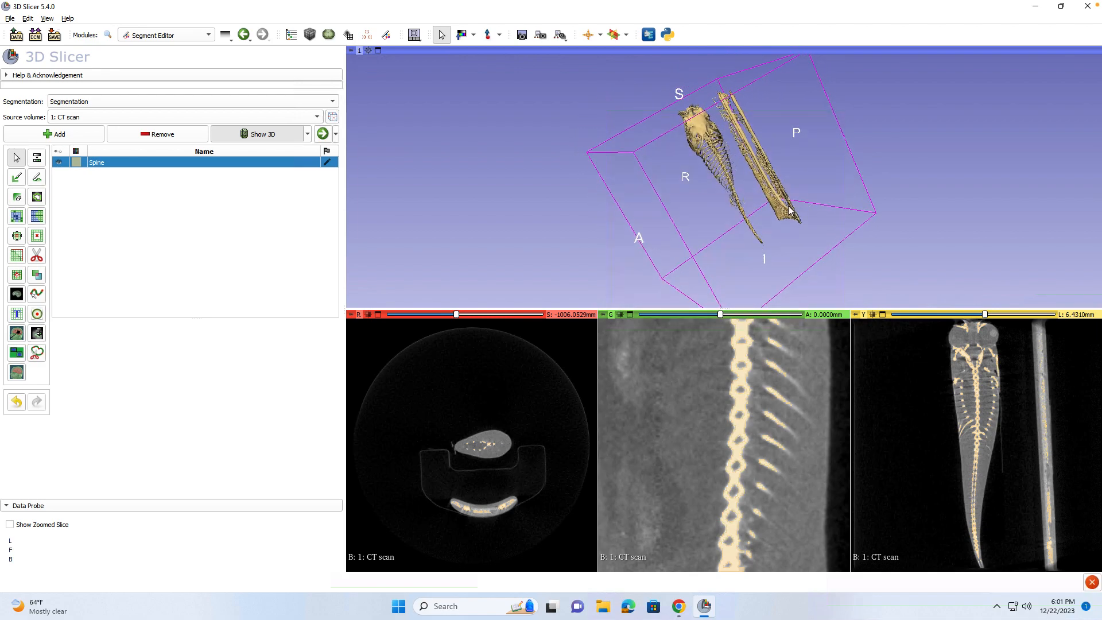
scroll(716, 202, "up", 8)
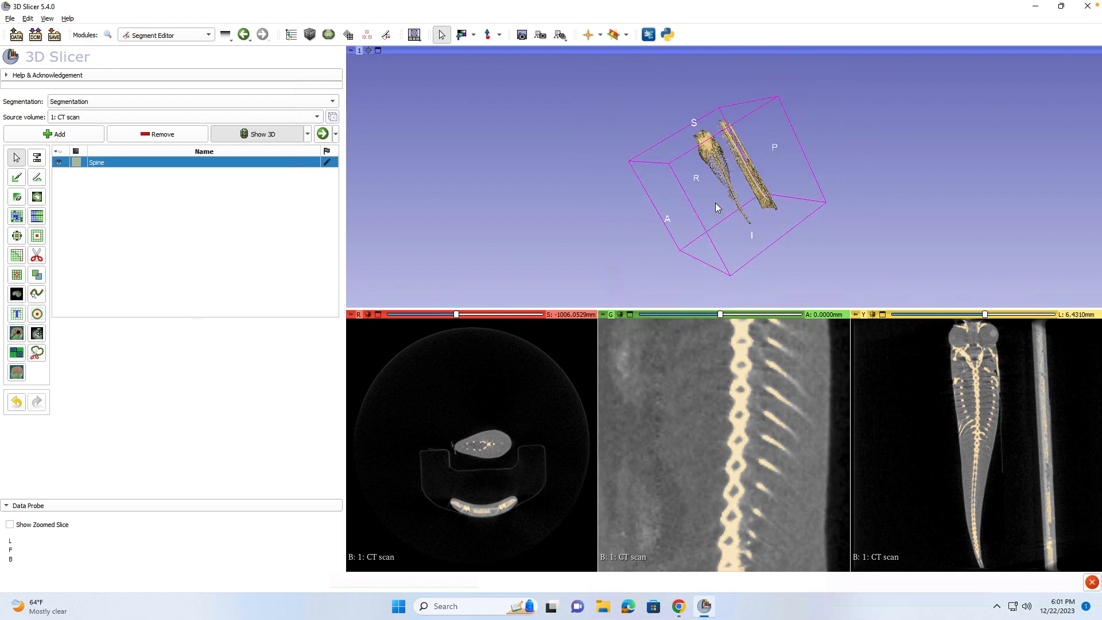
left_click_drag(741, 195, 919, 175)
scroll(899, 241, "down", 4)
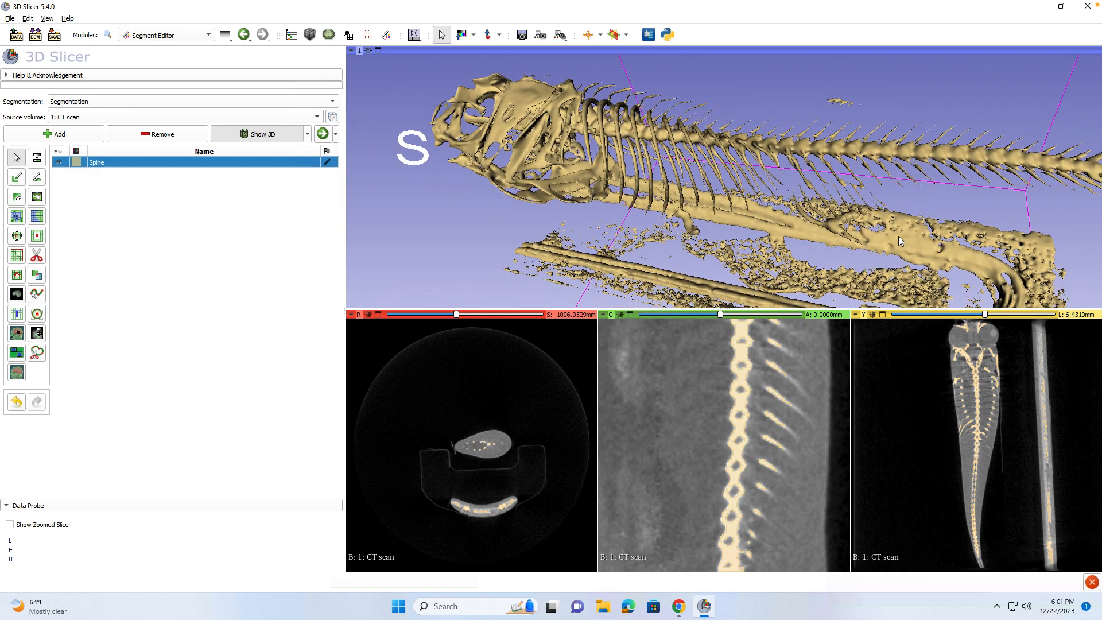
left_click_drag(900, 241, 795, 260)
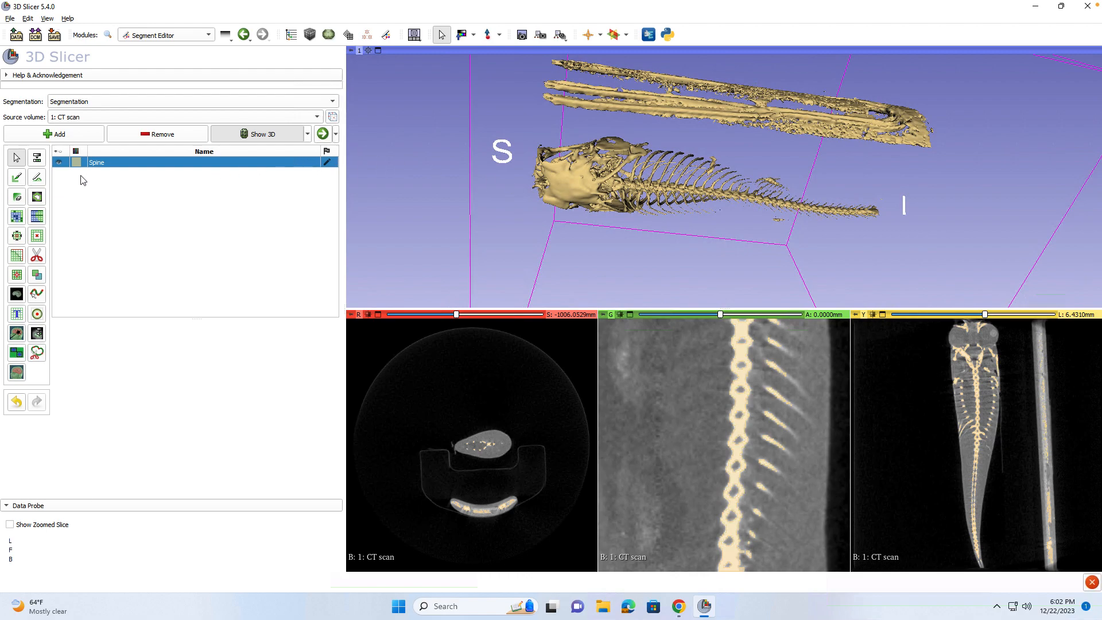
left_click_drag(573, 158, 565, 207)
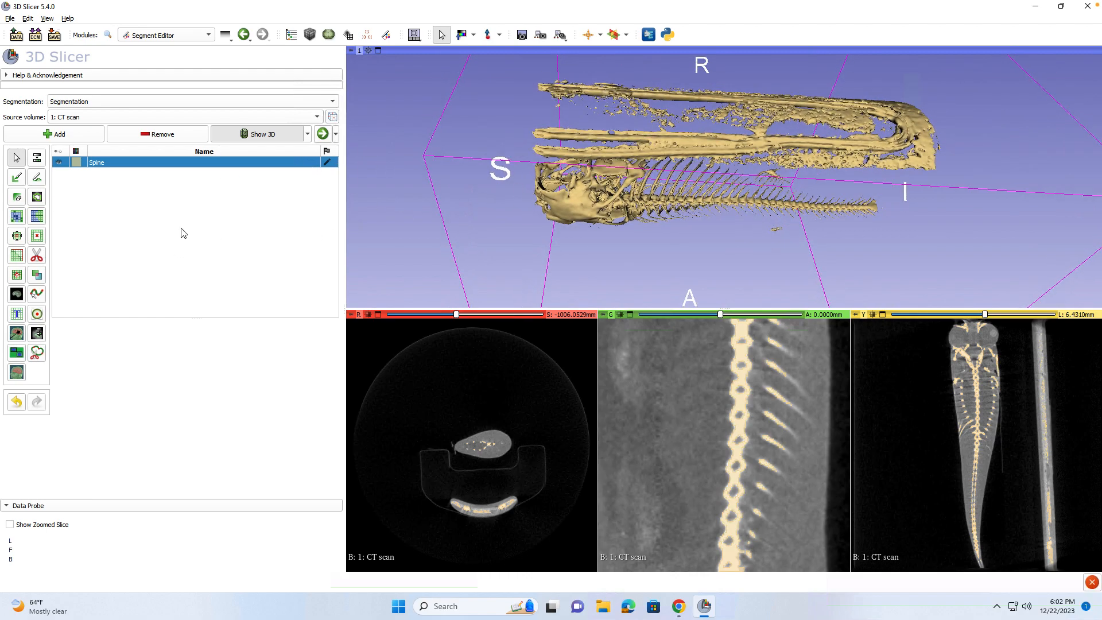
Outline the sample tube with a Scissors Erase-inside cut in 3D, then rotate to verify.
left_click(37, 254)
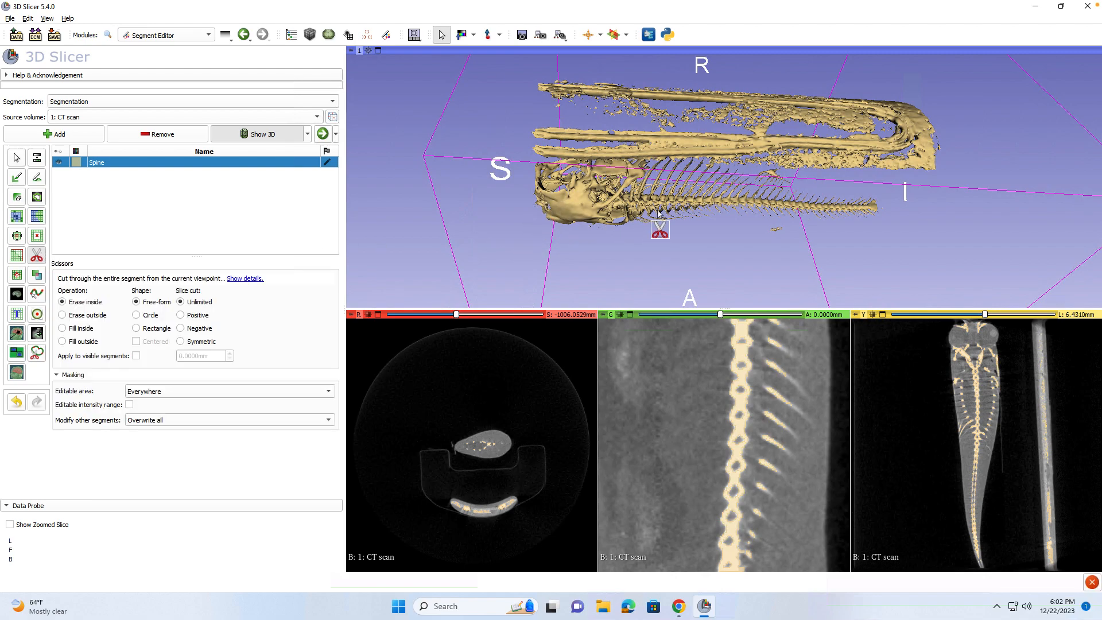
left_click(16, 157)
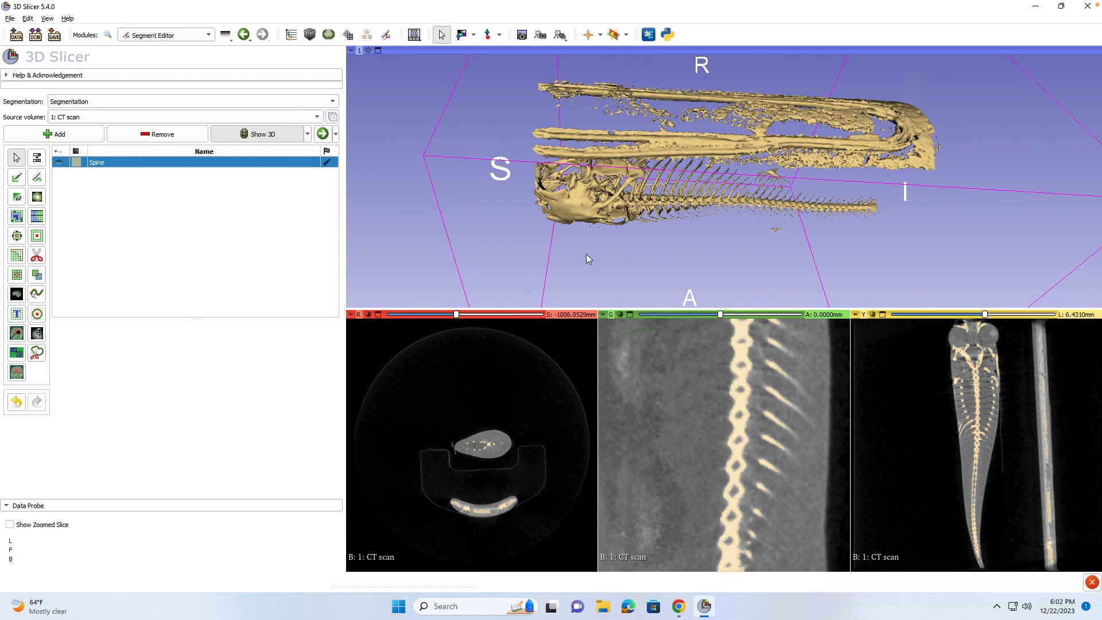
left_click_drag(710, 247, 538, 225)
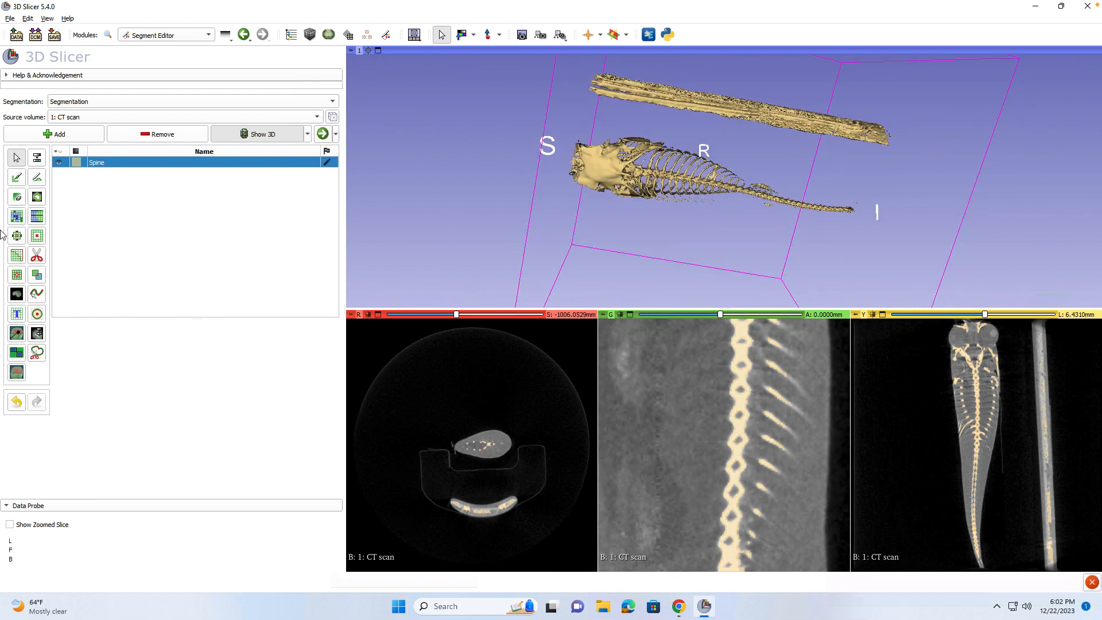
left_click(40, 255)
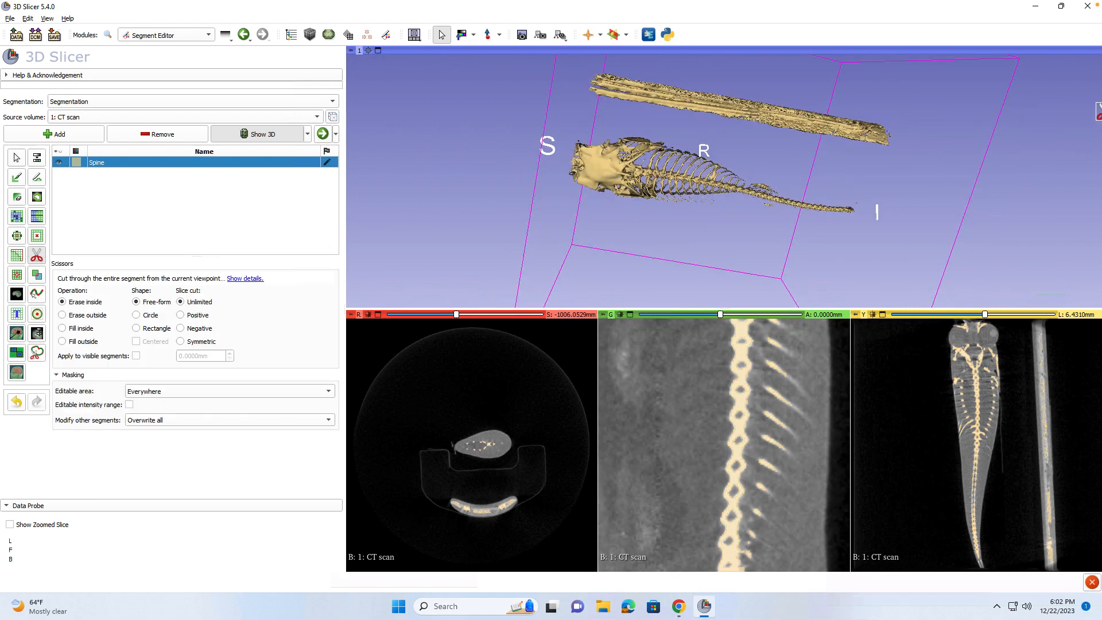
mouse_move(917, 149)
left_mouse_down()
mouse_move(600, 107)
mouse_move(590, 84)
mouse_move(861, 80)
mouse_move(913, 153)
left_mouse_up()
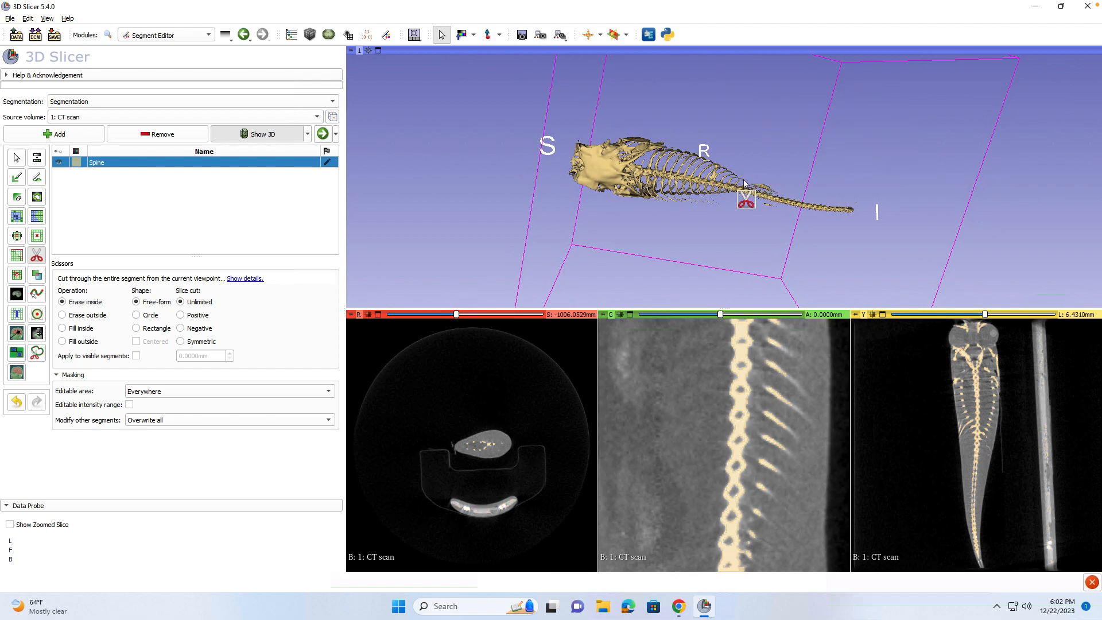
left_click(17, 158)
left_click_drag(642, 226, 782, 208)
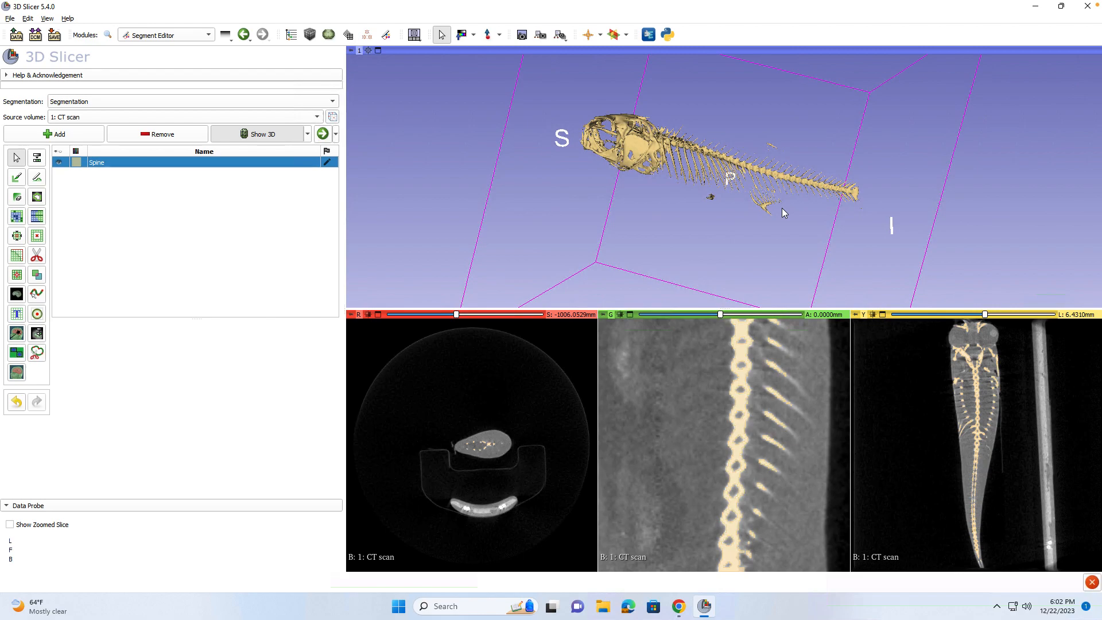
scroll(783, 213, "up", 3)
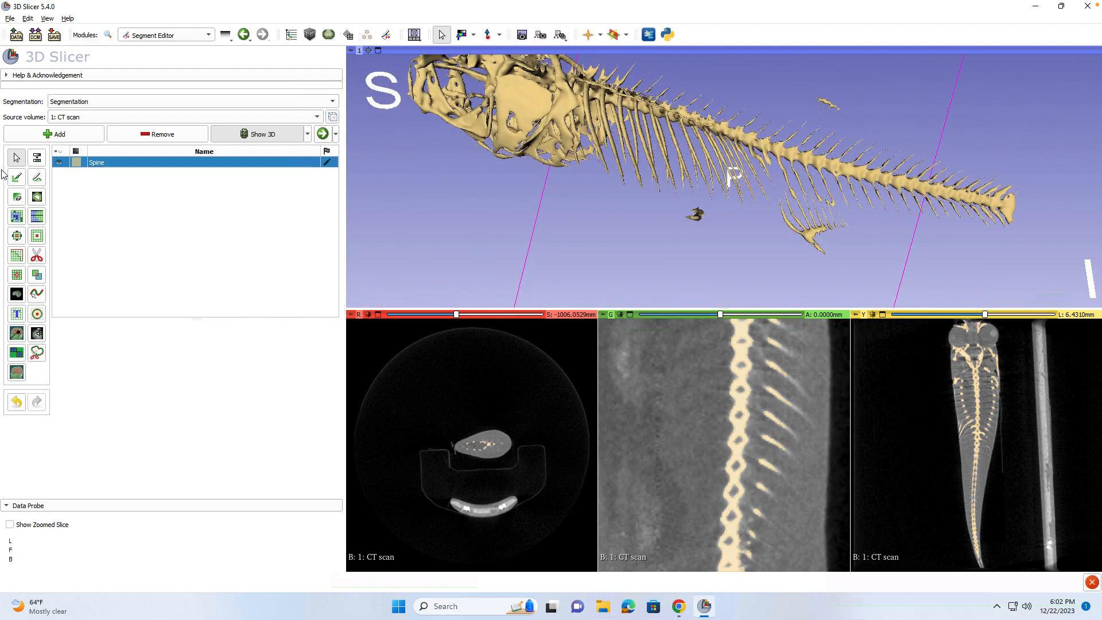
Brush-erase (3% diameter, 3D editing) the bone linking the fin fragment to the ribs.
left_click(17, 197)
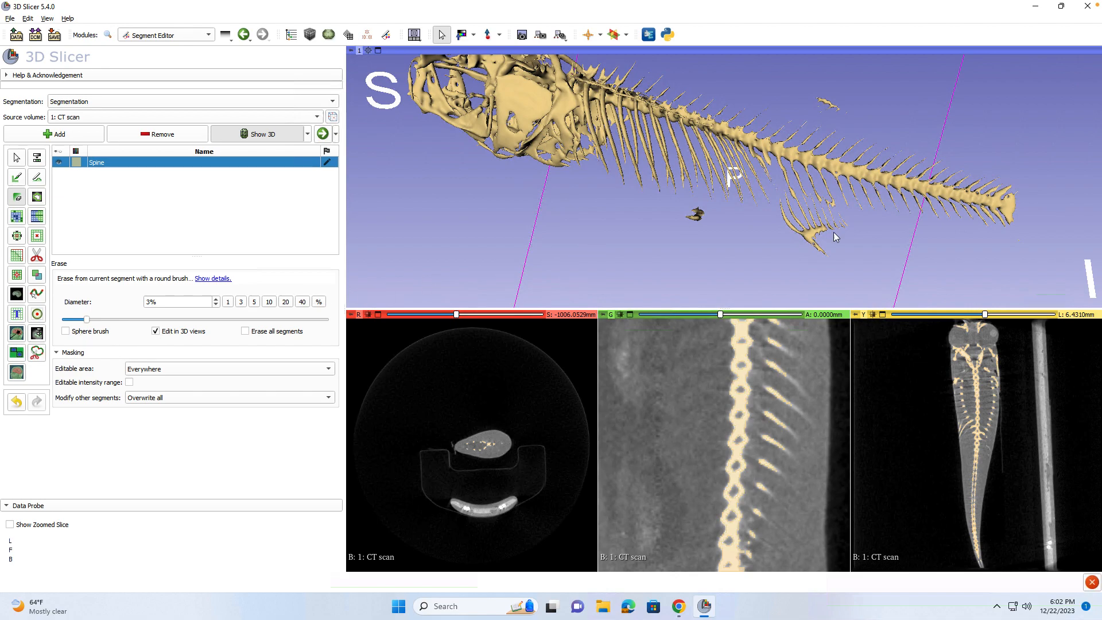
mouse_move(781, 203)
left_mouse_down()
mouse_move(832, 212)
mouse_move(816, 209)
left_mouse_up()
Apply Islands with Keep largest island, then rotate along the rib cage to inspect the result.
left_click(16, 276)
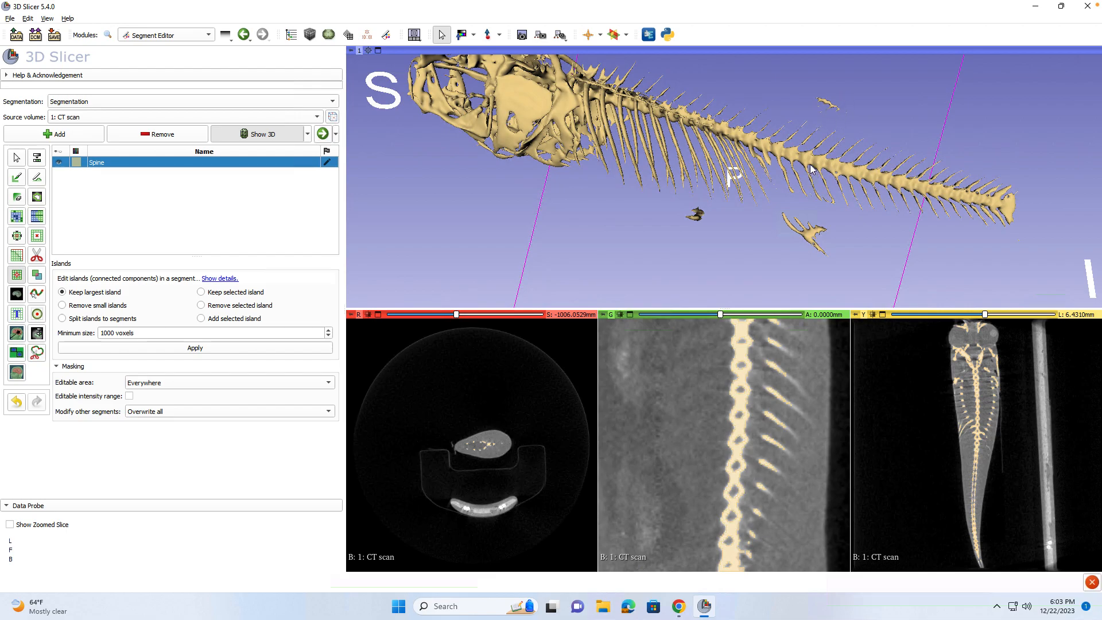
left_click_drag(811, 163, 677, 184)
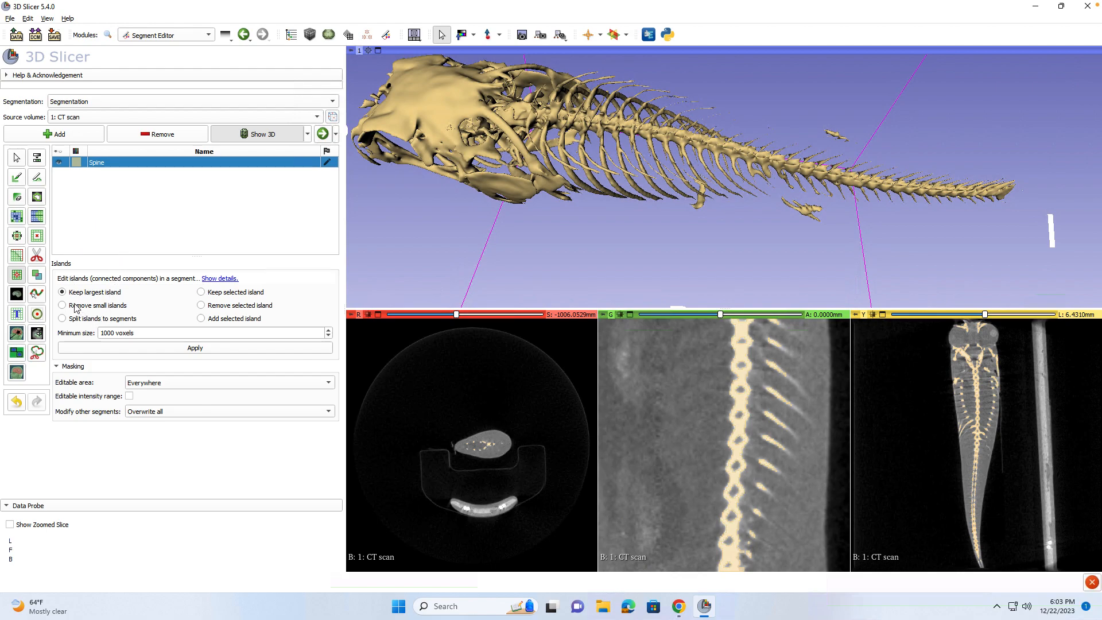
left_click(144, 348)
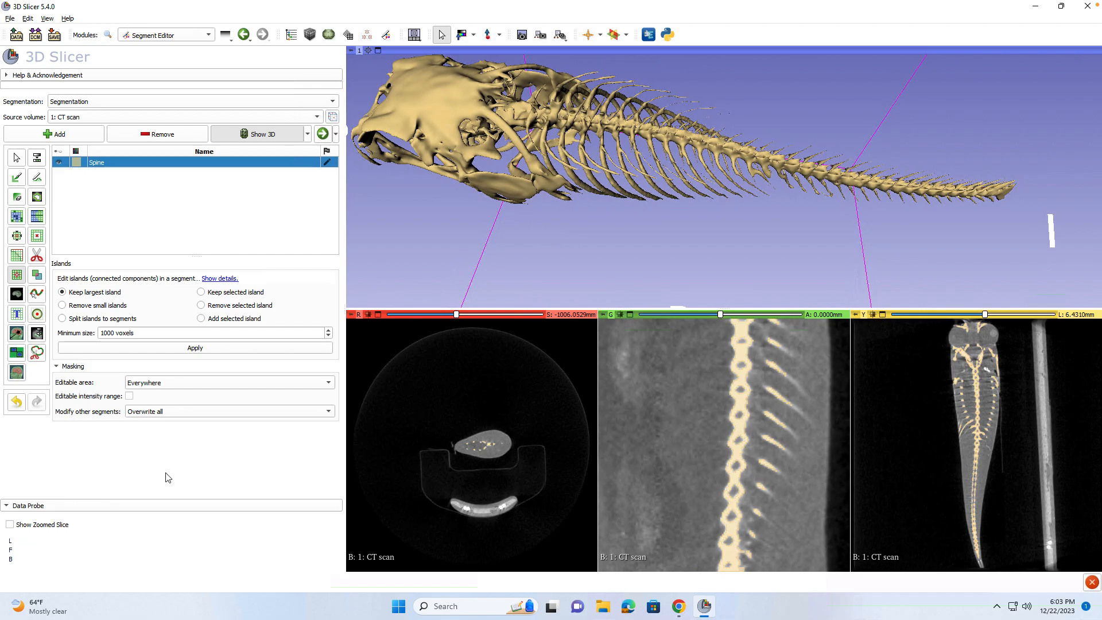
left_click_drag(506, 198, 518, 253)
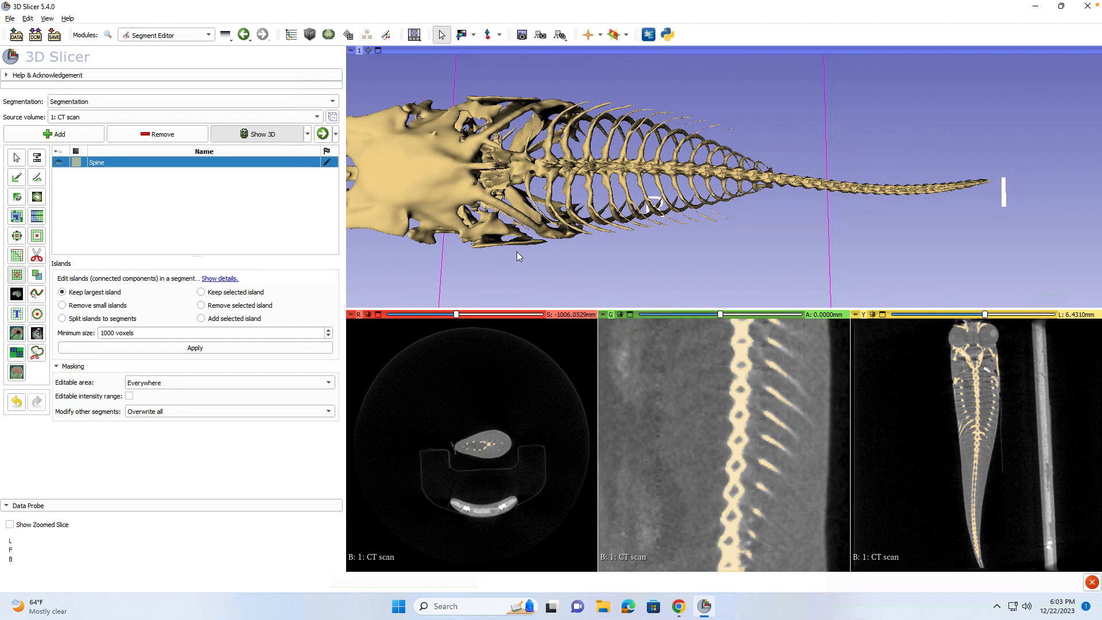
scroll(512, 211, "up", 3)
scroll(513, 208, "down", 6)
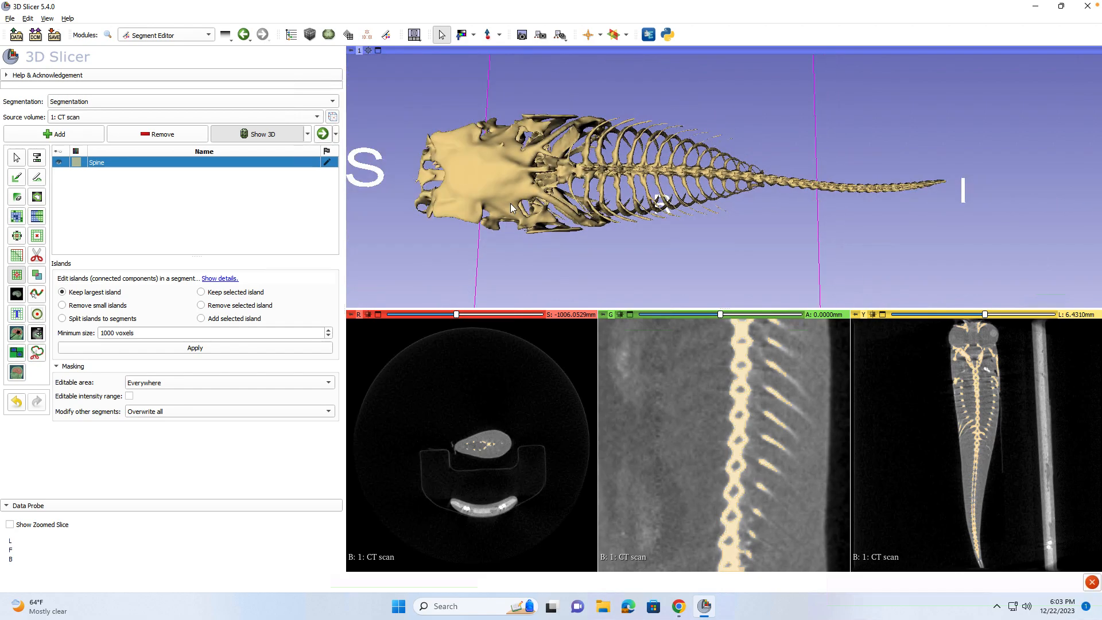
scroll(511, 206, "up", 2)
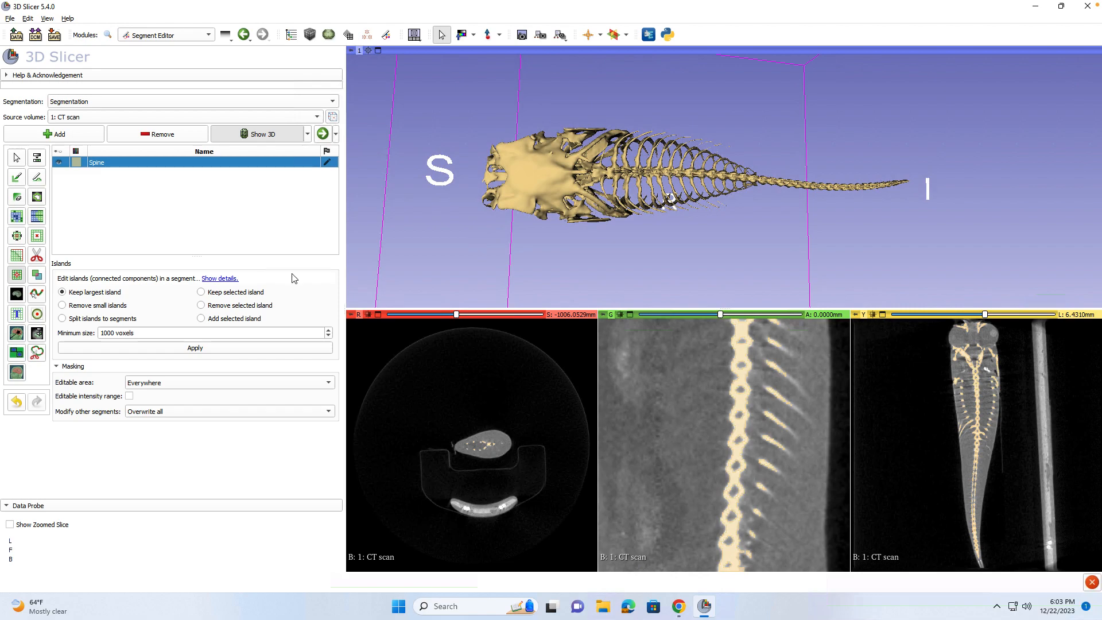
Paint two Erase strokes across the back of the skull near the first vertebrae.
left_click(16, 199)
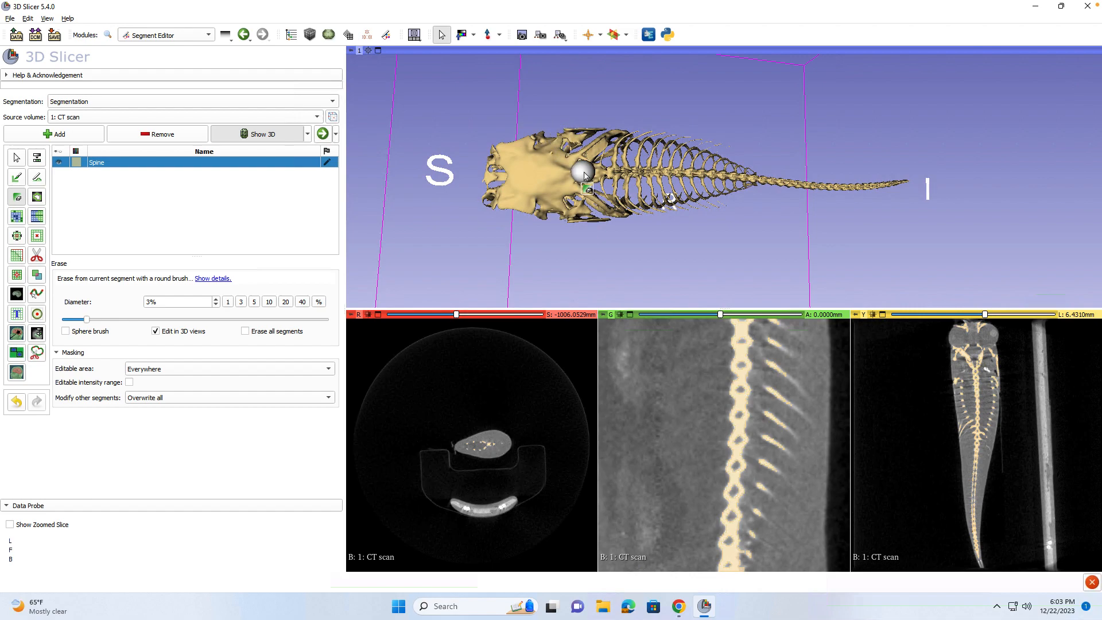
left_click_drag(550, 131, 558, 207)
mouse_move(550, 154)
left_mouse_down()
mouse_move(549, 128)
mouse_move(558, 205)
mouse_move(541, 114)
mouse_move(552, 227)
mouse_move(540, 150)
mouse_move(548, 218)
left_mouse_up()
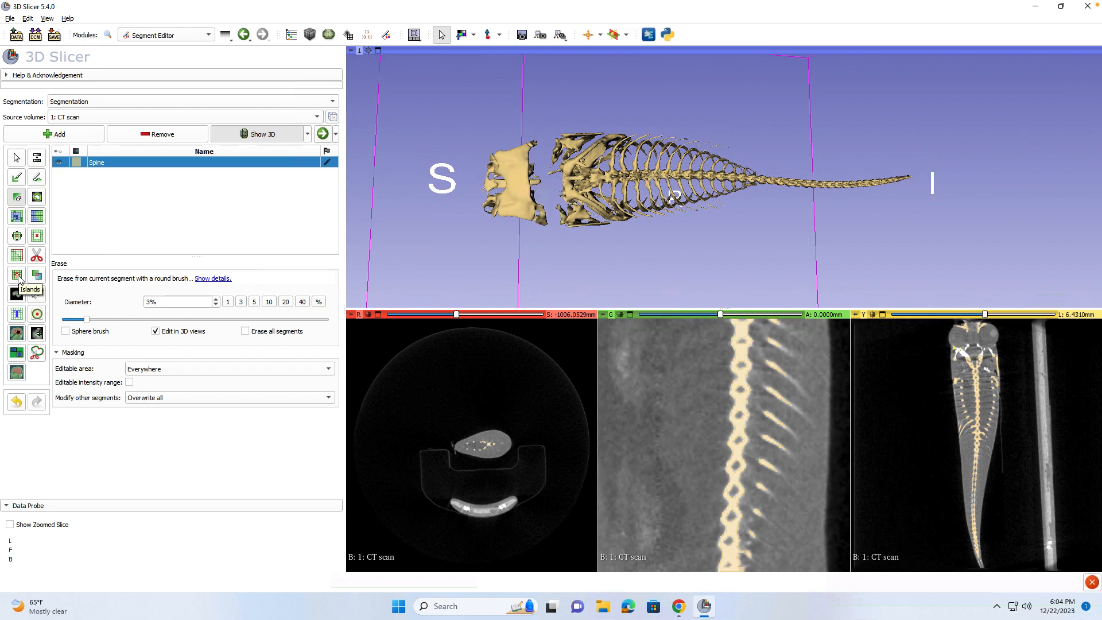
Apply Keep largest island to drop the skull, then rotate and briefly maximize the 3D view.
left_click(17, 276)
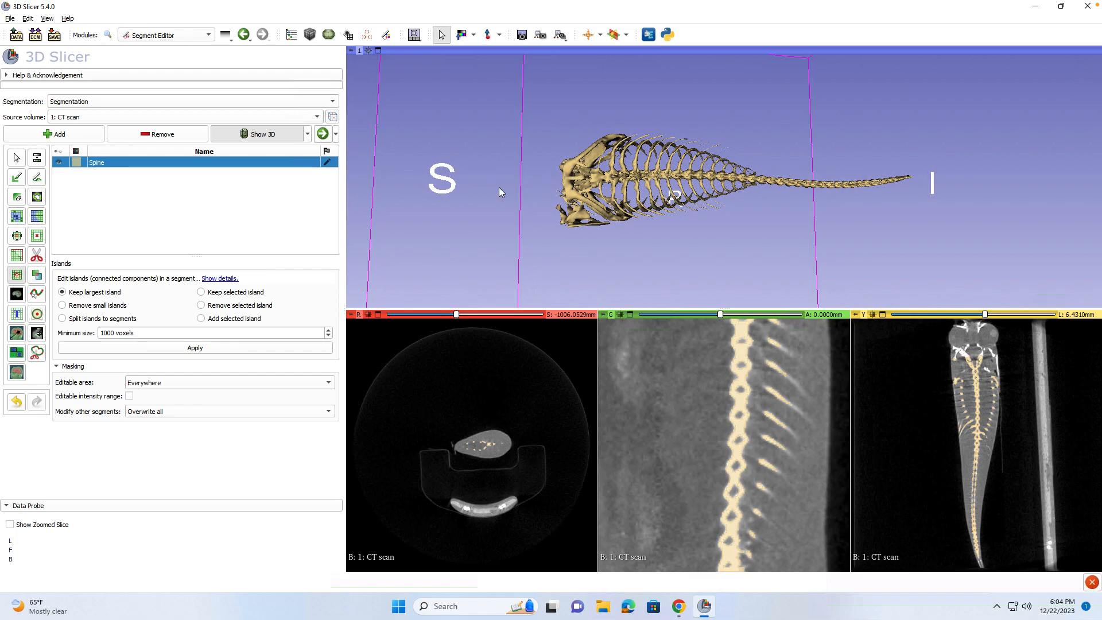
left_click(23, 199)
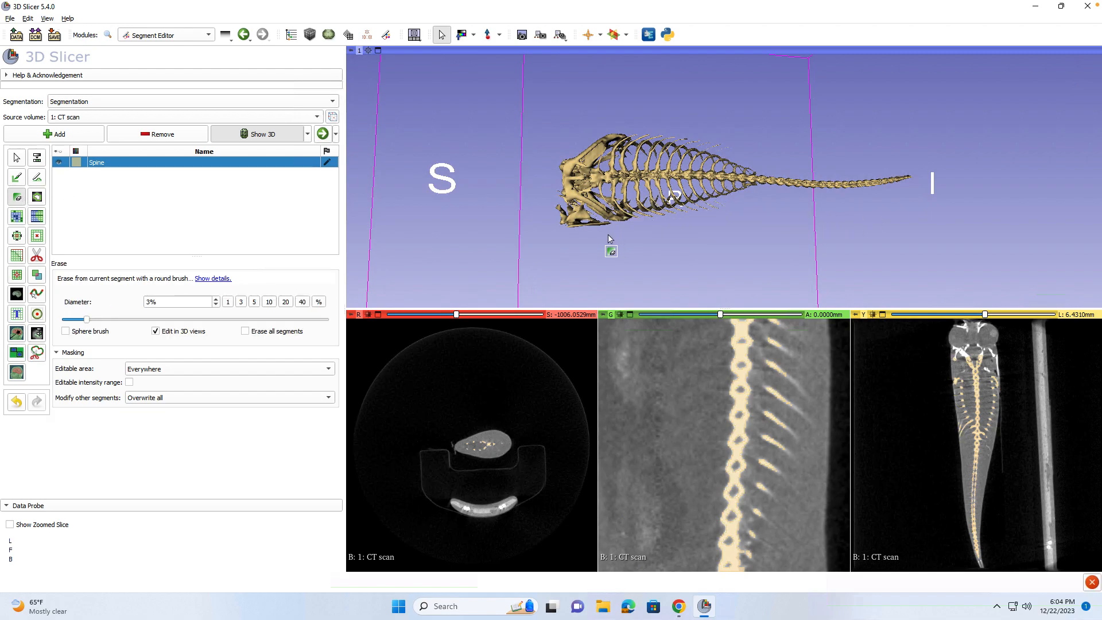
mouse_move(608, 232)
left_mouse_down()
mouse_move(658, 164)
mouse_move(780, 276)
mouse_move(891, 212)
left_mouse_up()
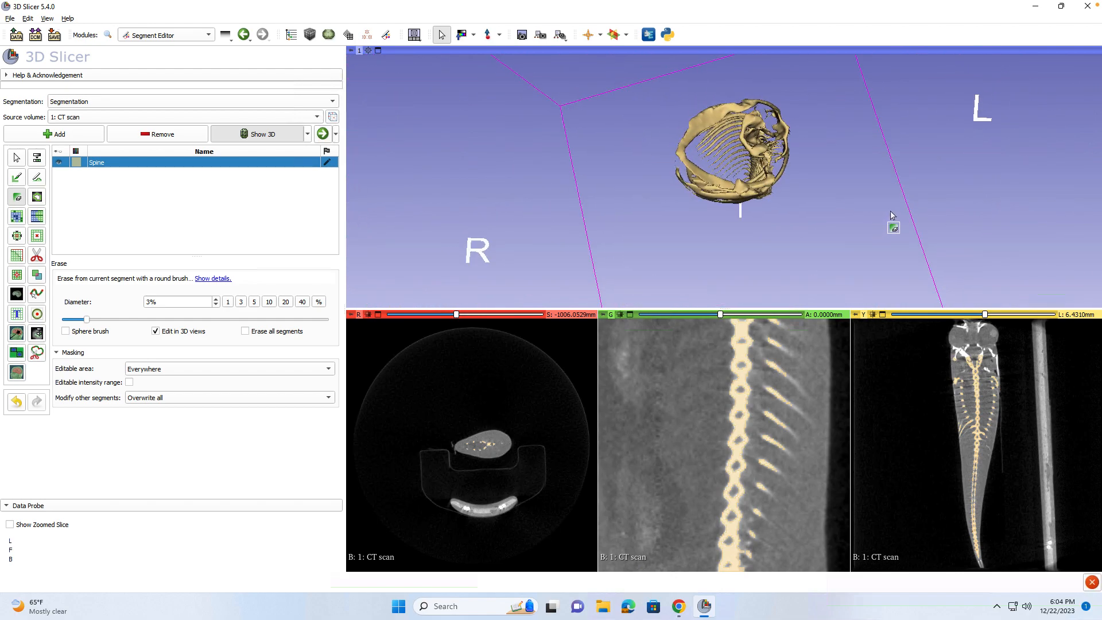
double_click(891, 212)
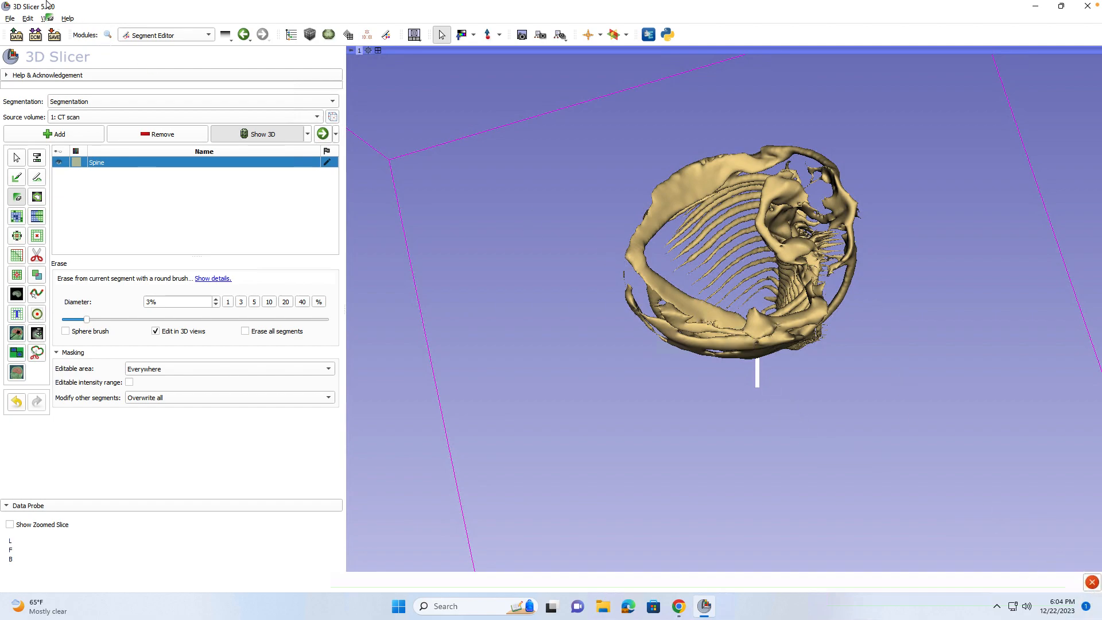
left_click(378, 51)
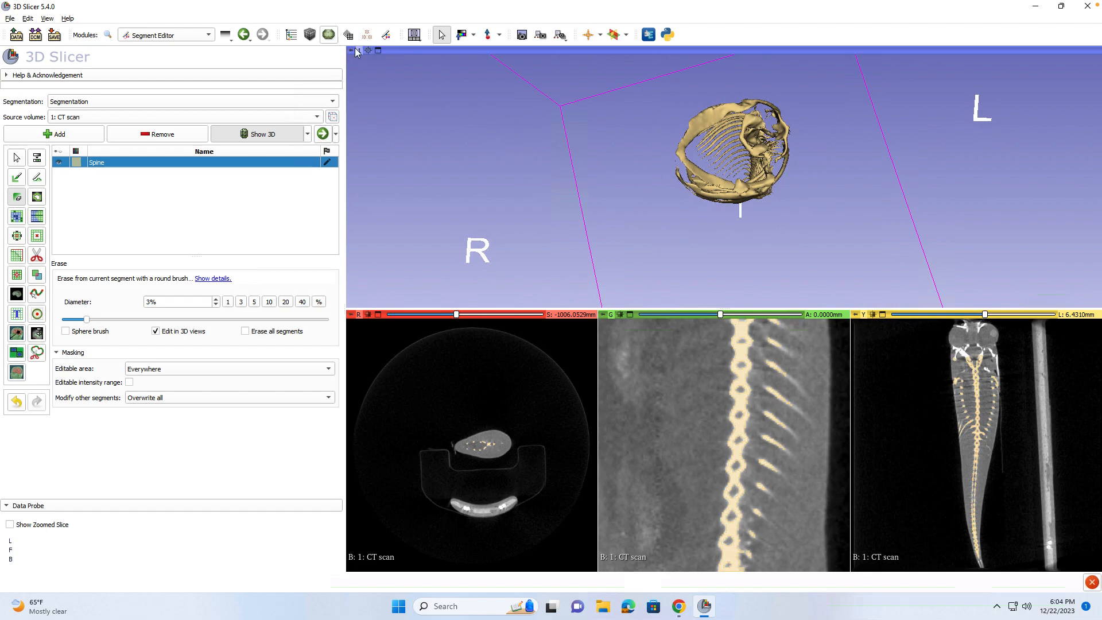
Maximize the 3D view, turn the skeleton side-on, and set the Erase brush to 2%.
left_click(378, 51)
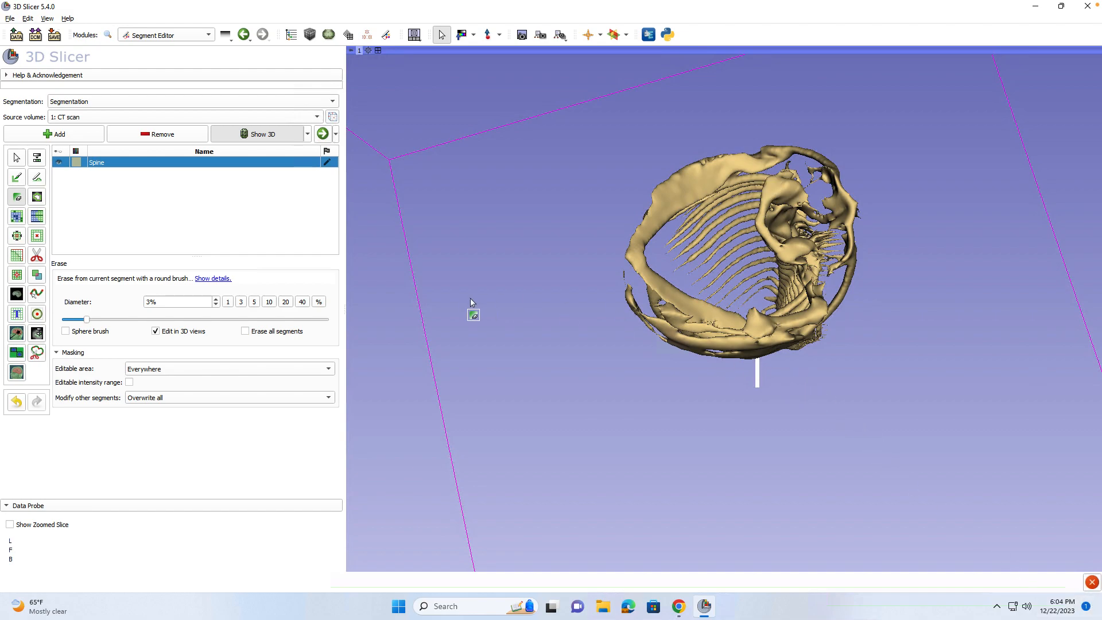
left_click(16, 158)
left_click_drag(900, 303, 632, 324)
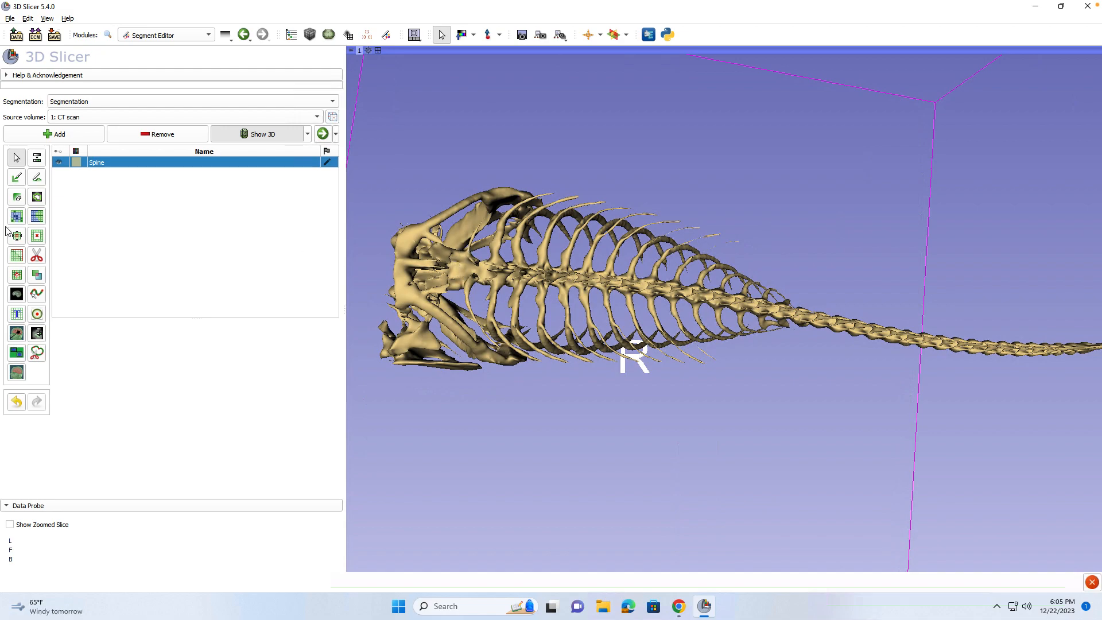
left_click(16, 197)
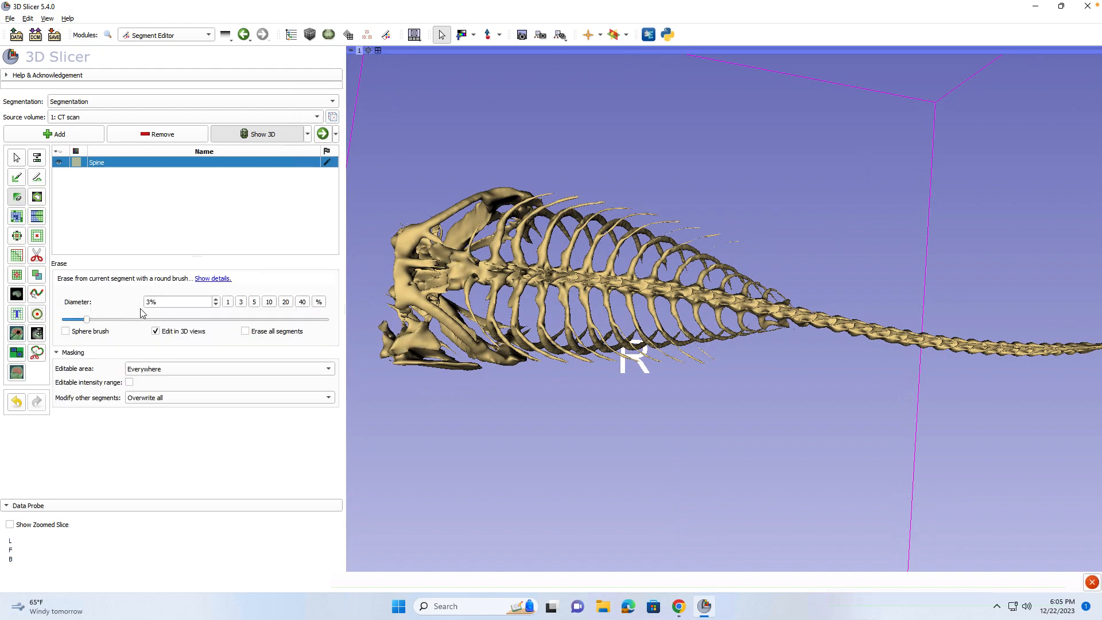
left_click(216, 305)
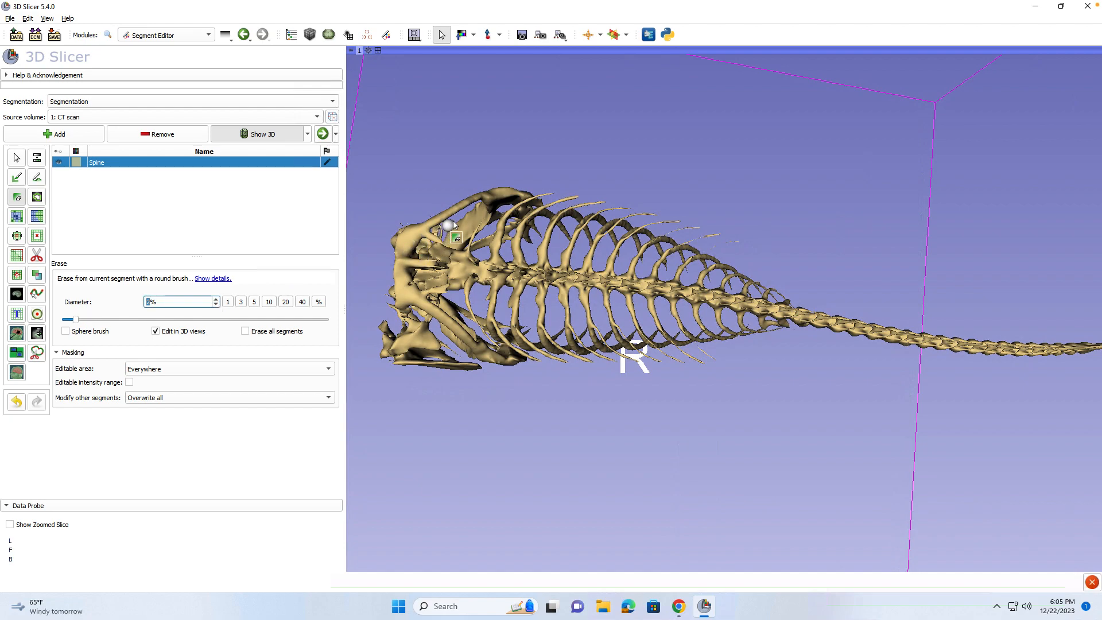
Erase bone over the left ribcage and down the skull base, cutting the thin bridge near the skull.
mouse_move(465, 224)
left_mouse_down()
mouse_move(453, 330)
mouse_move(463, 226)
mouse_move(448, 290)
mouse_move(453, 325)
mouse_move(466, 198)
mouse_move(448, 367)
mouse_move(444, 351)
left_mouse_up()
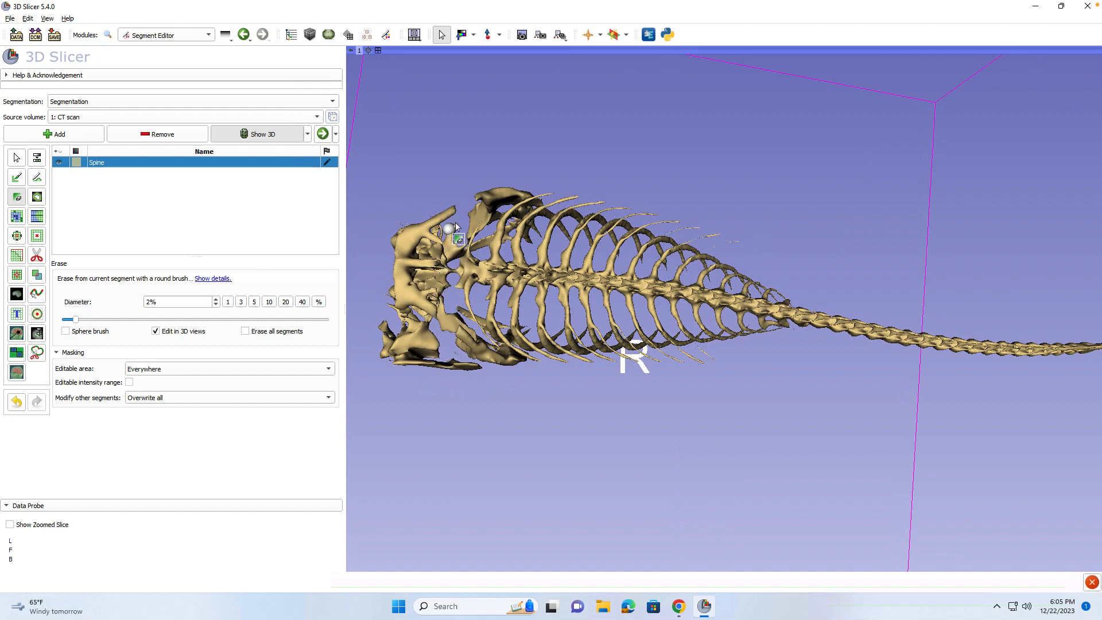
left_click_drag(455, 219, 441, 405)
left_click_drag(447, 215, 434, 386)
left_click_drag(450, 267, 450, 259)
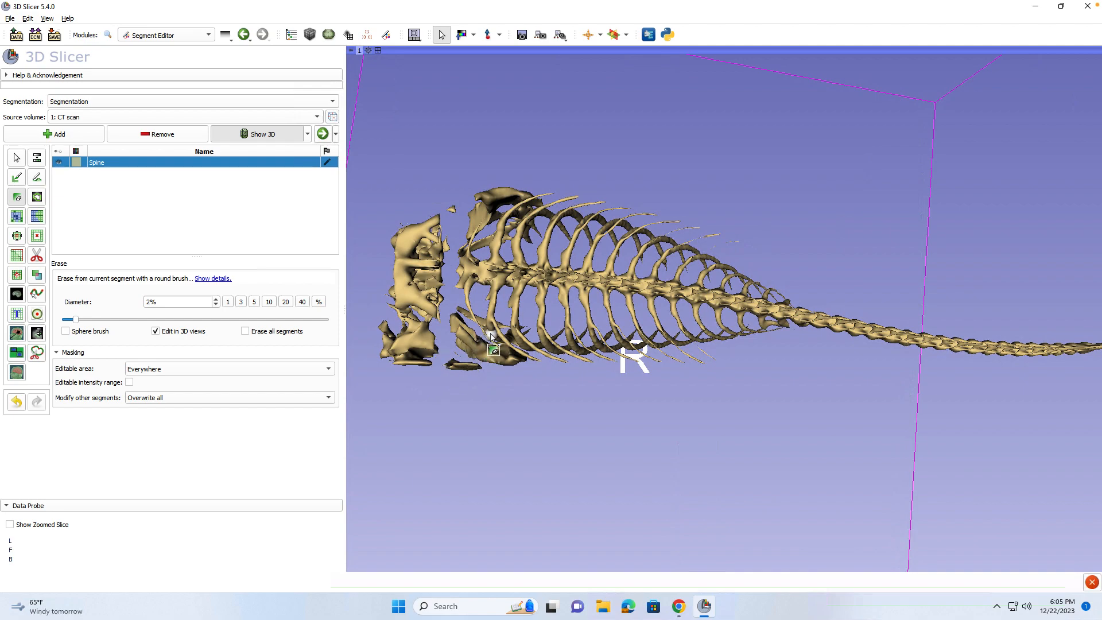
mouse_move(476, 316)
left_mouse_down()
mouse_move(545, 340)
mouse_move(505, 343)
mouse_move(549, 330)
mouse_move(485, 333)
mouse_move(603, 339)
left_mouse_up()
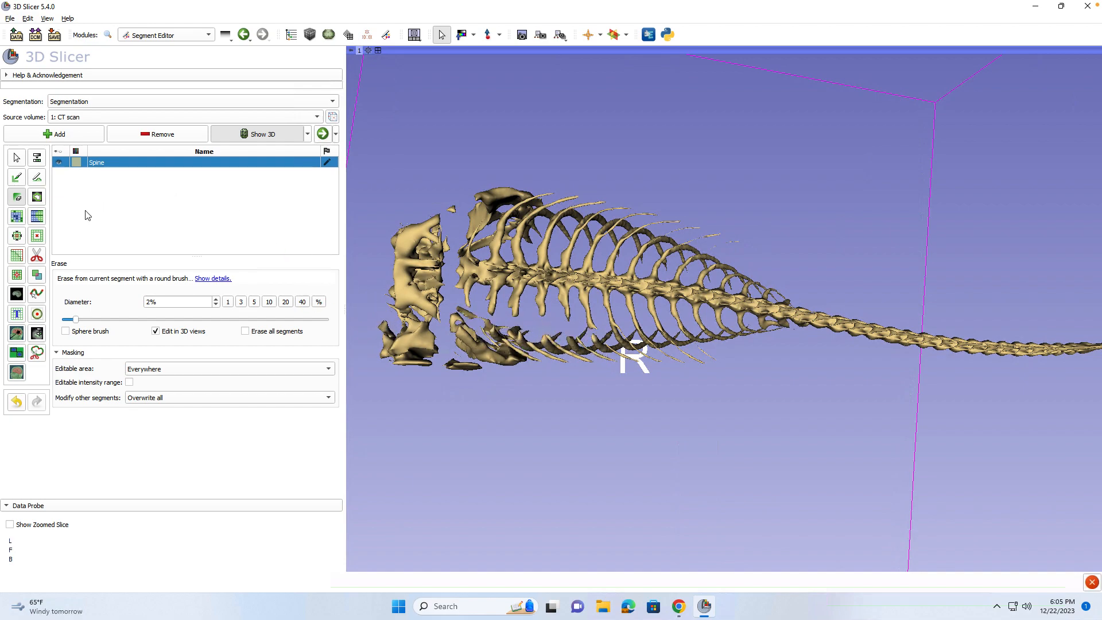
Keep only the largest island of the Spine segment, dropping the detached skull pieces.
left_click(17, 275)
left_click(186, 351)
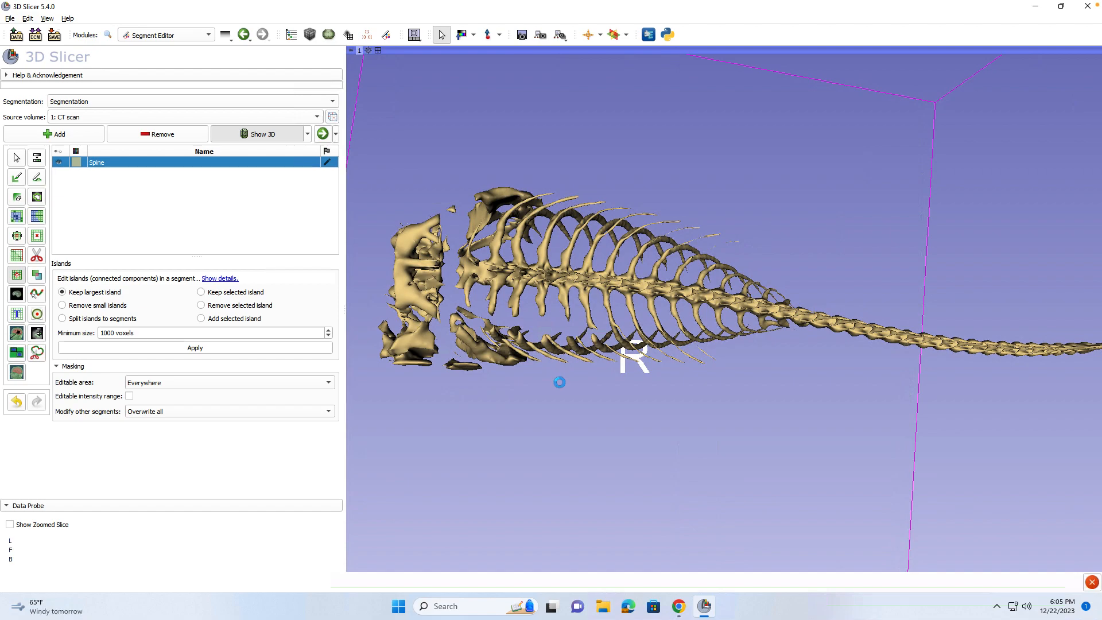
left_click_drag(535, 372, 546, 447)
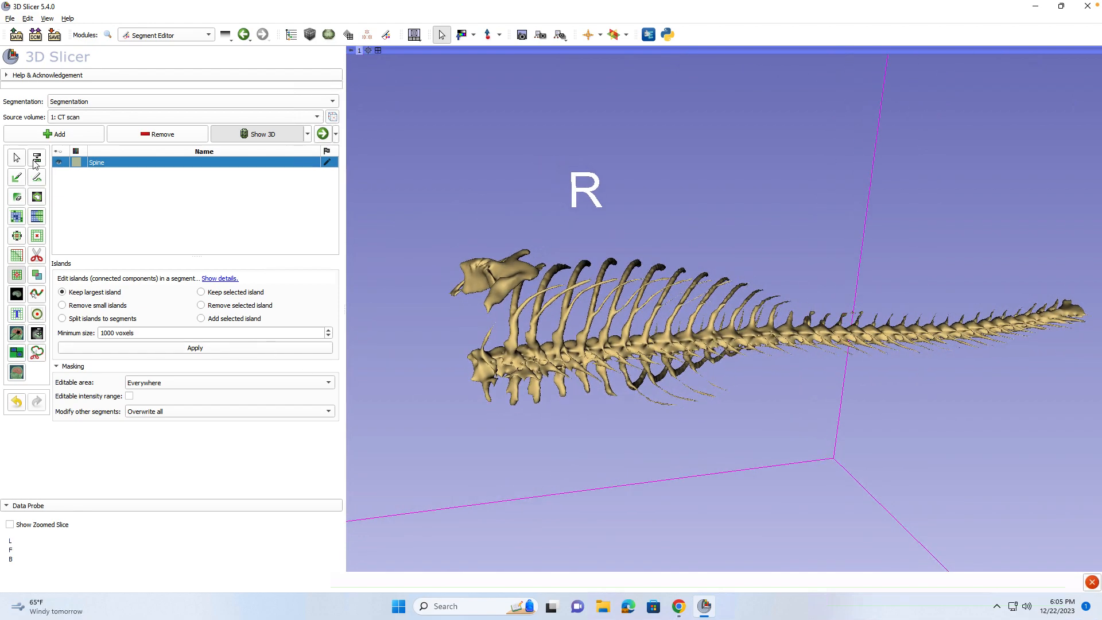
Erase the upper front rib tip and the bone near the scapula.
left_click(16, 196)
left_click_drag(477, 313, 565, 266)
mouse_move(519, 297)
left_mouse_down()
mouse_move(549, 276)
mouse_move(522, 310)
mouse_move(501, 313)
left_mouse_up()
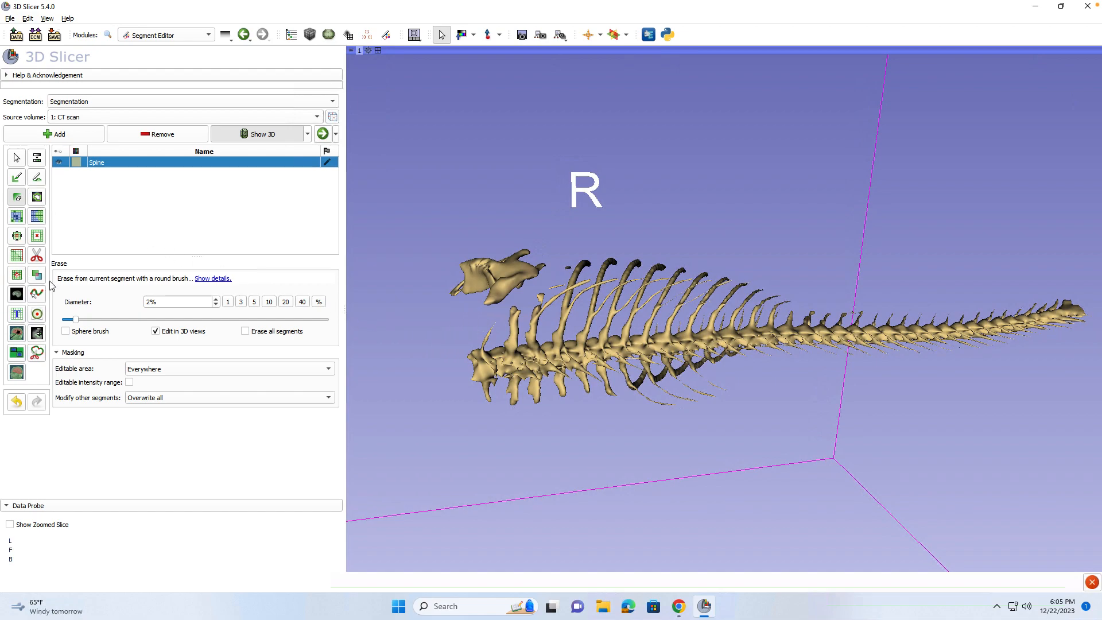
Return to Islands, inspect the spine and ribs, and restore the four-up layout.
left_click(17, 274)
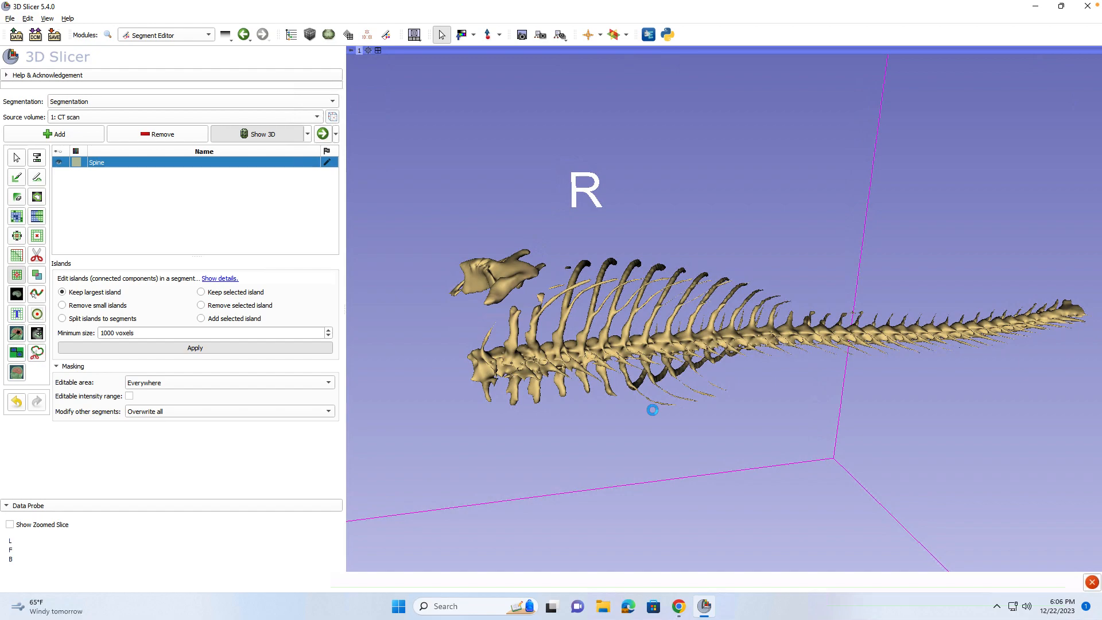
left_click_drag(657, 449, 583, 378)
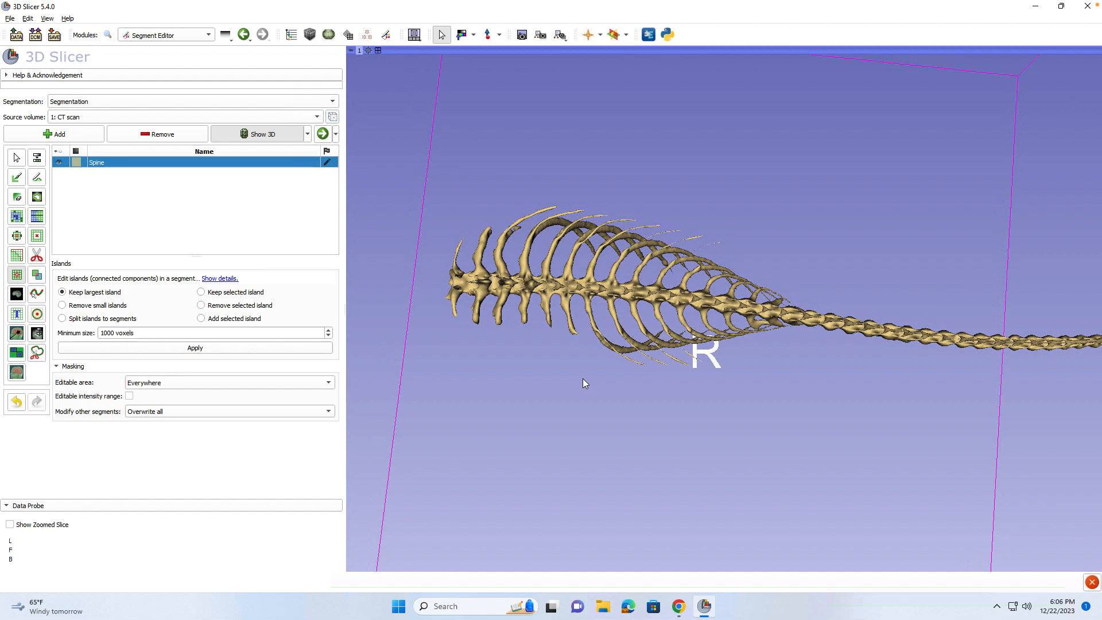
left_click_drag(576, 419, 664, 446)
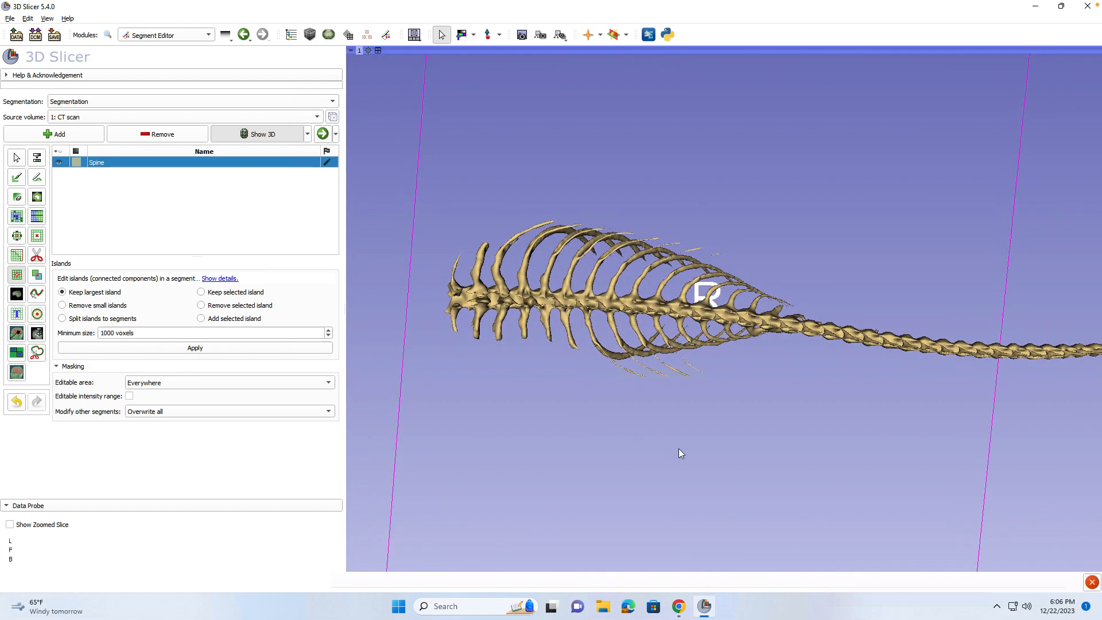
left_click(377, 50)
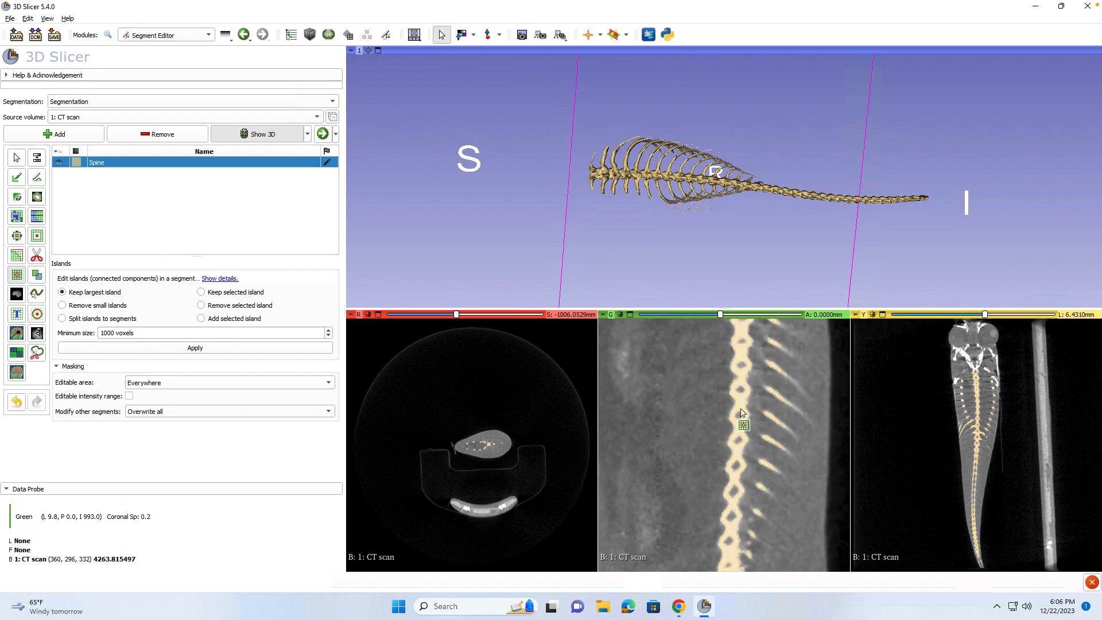
scroll(614, 164, "up", 5)
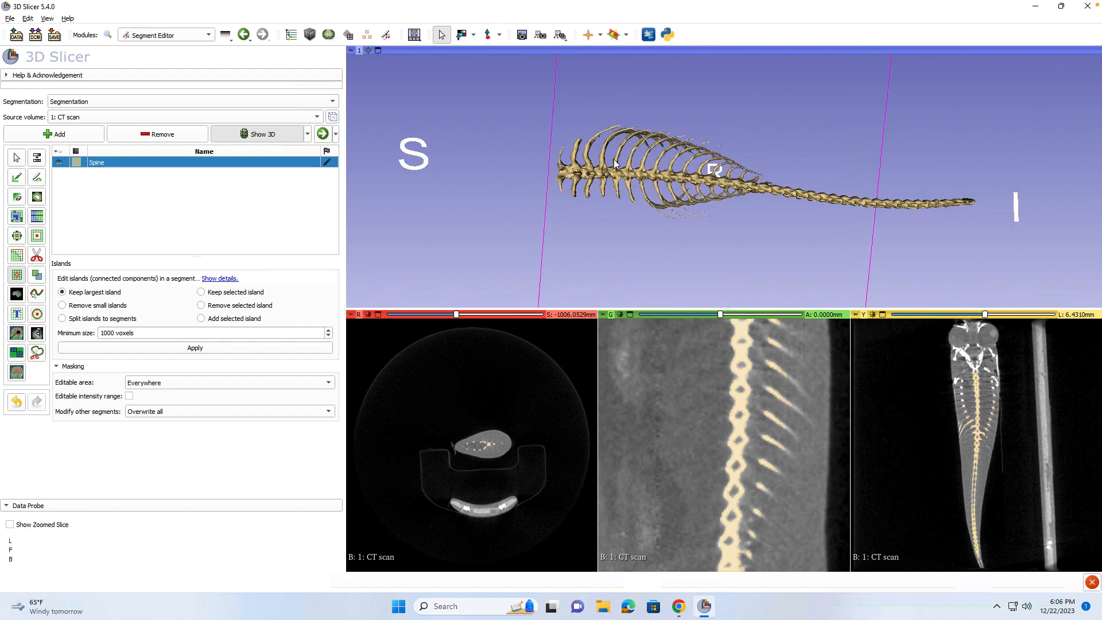
scroll(614, 163, "up", 2)
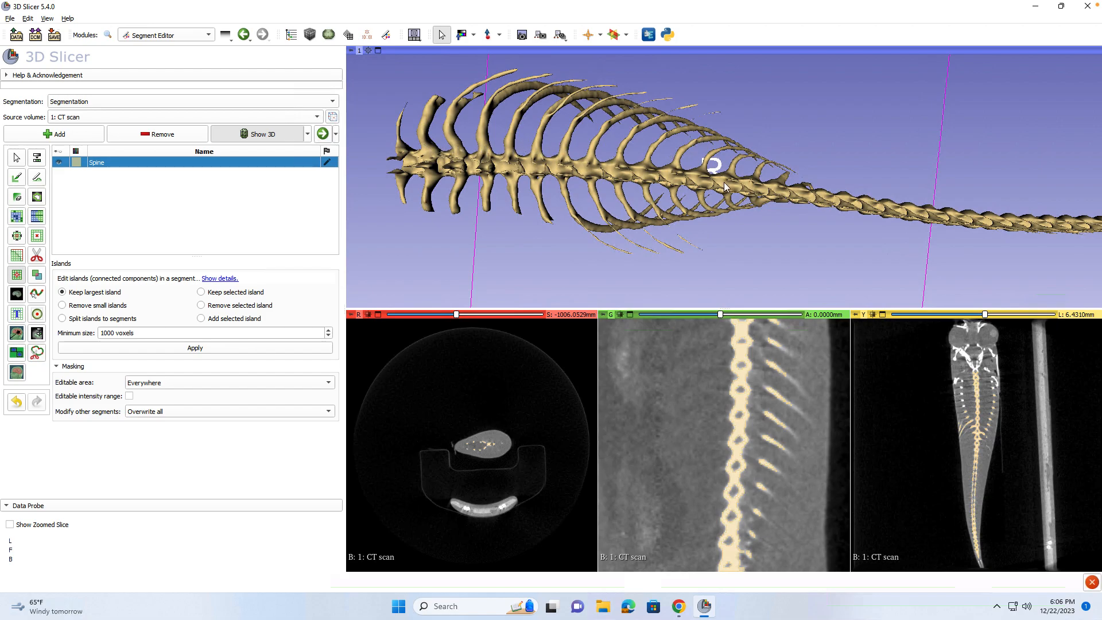
left_click_drag(793, 238, 601, 141)
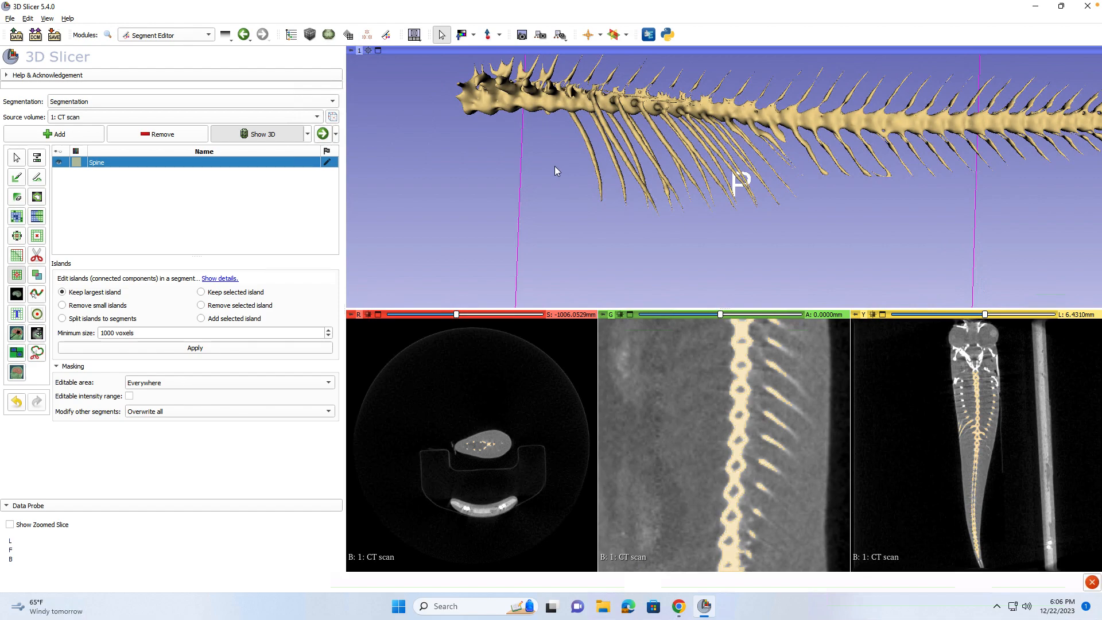
With the Erase brush, trim bone across the upper ribs in 3D and a rib in the coronal slice.
left_click(18, 197)
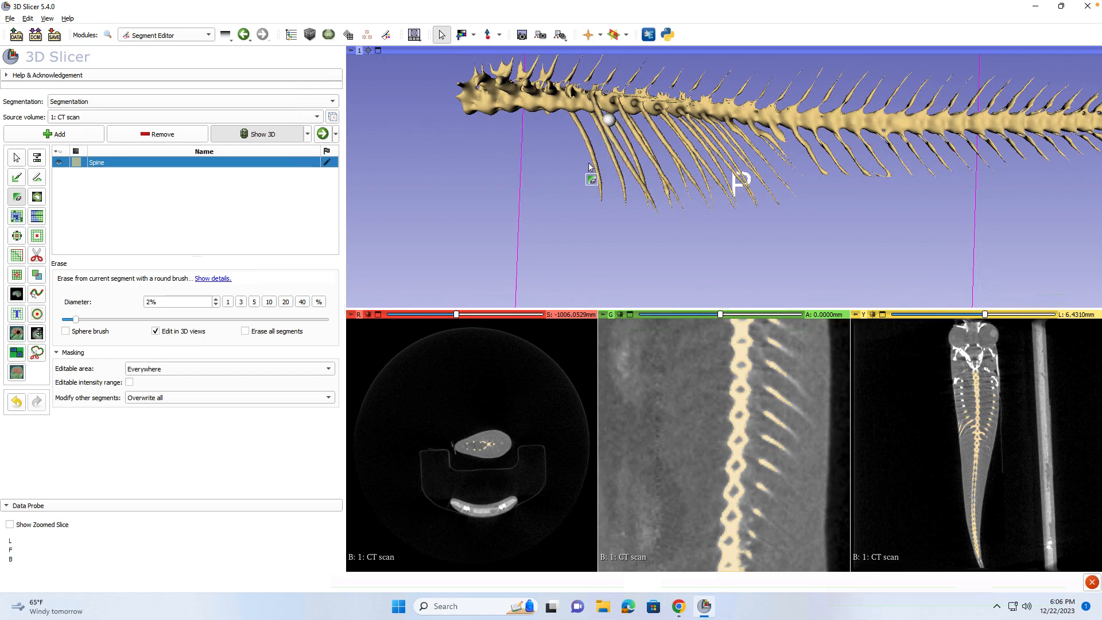
mouse_move(533, 153)
left_mouse_down()
mouse_move(535, 281)
mouse_move(547, 262)
left_mouse_up()
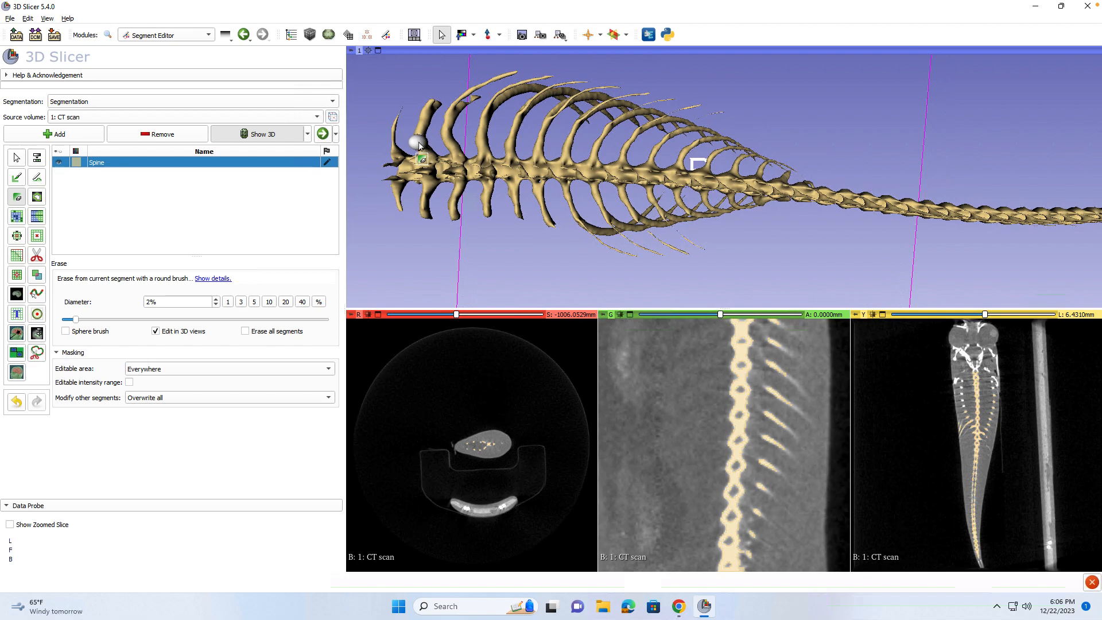
mouse_move(422, 145)
left_mouse_down()
mouse_move(610, 158)
mouse_move(564, 156)
left_mouse_up()
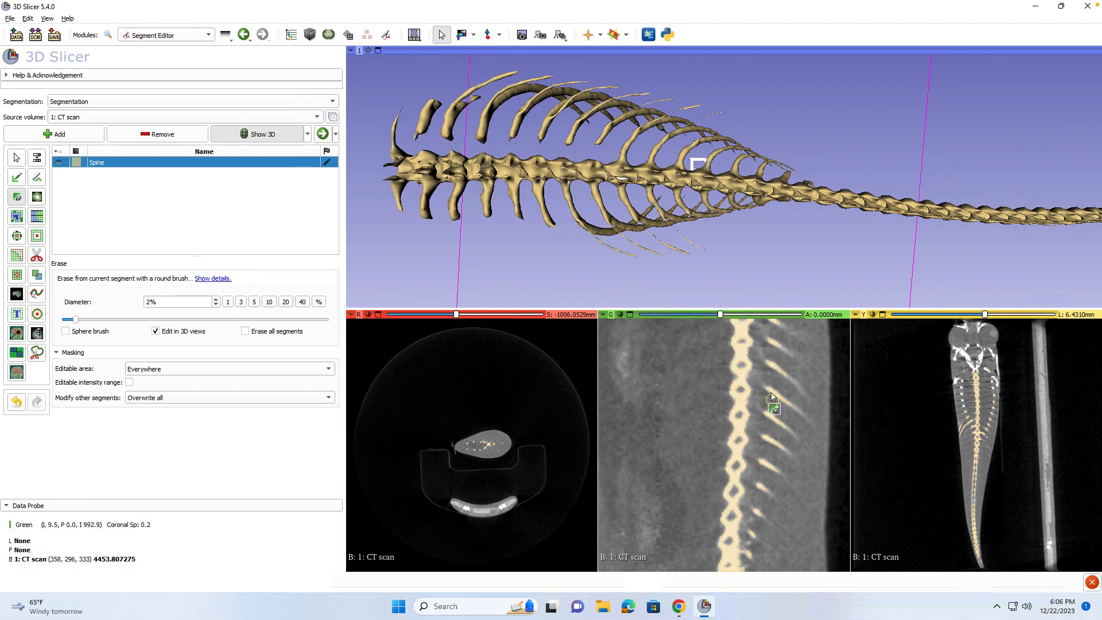
left_click_drag(770, 387, 775, 412)
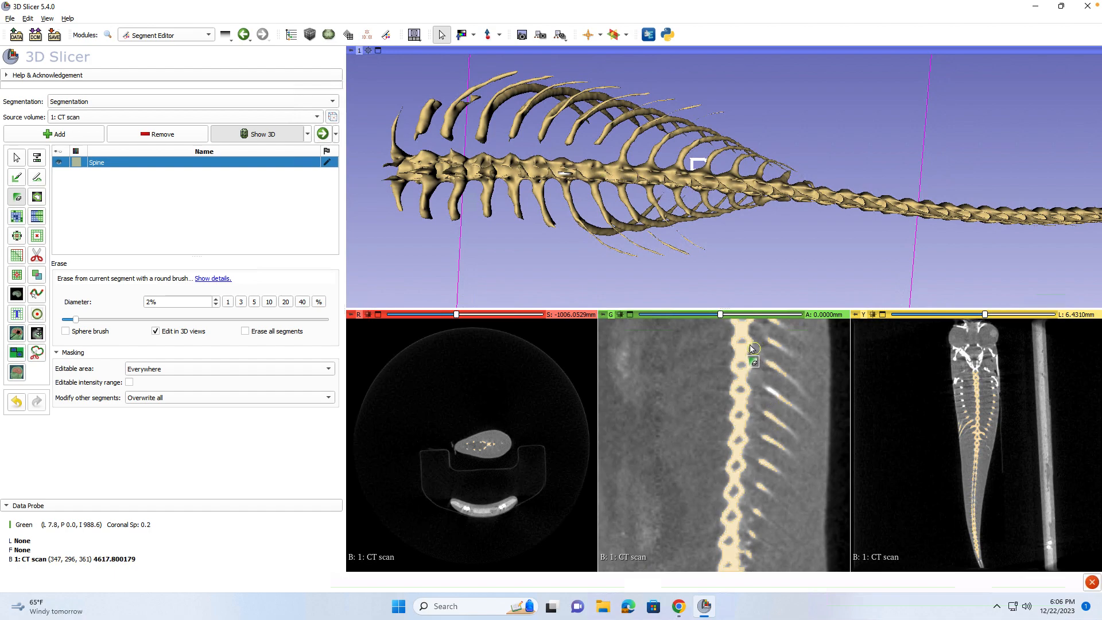
Step through coronal slices and erase along the vertebral column where the ribs attach.
scroll(780, 413, "up", 1)
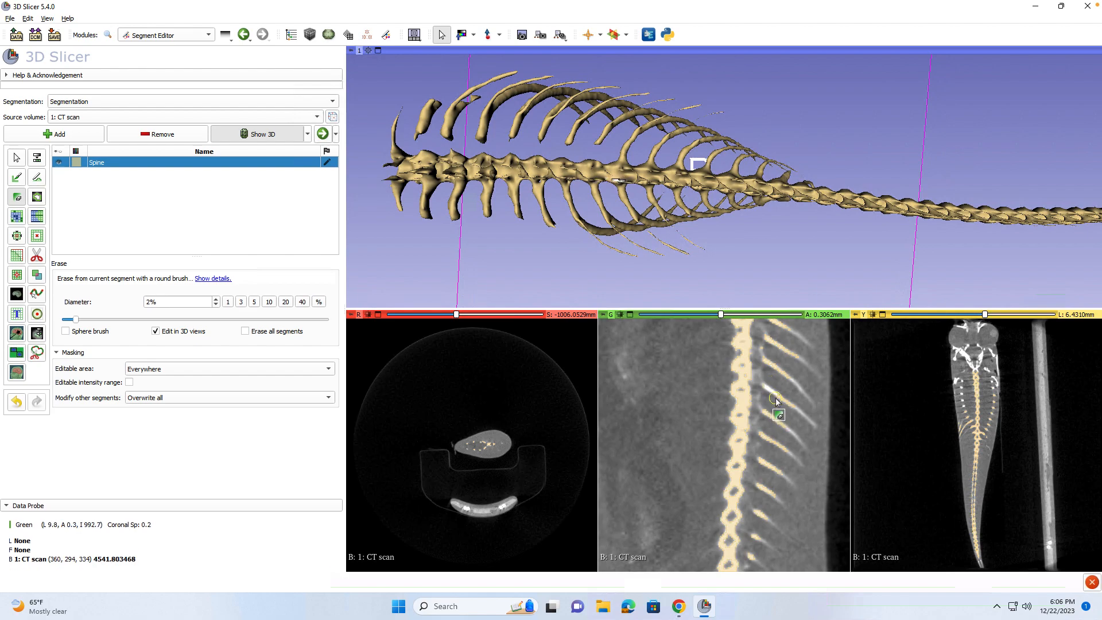
scroll(767, 402, "up", 1)
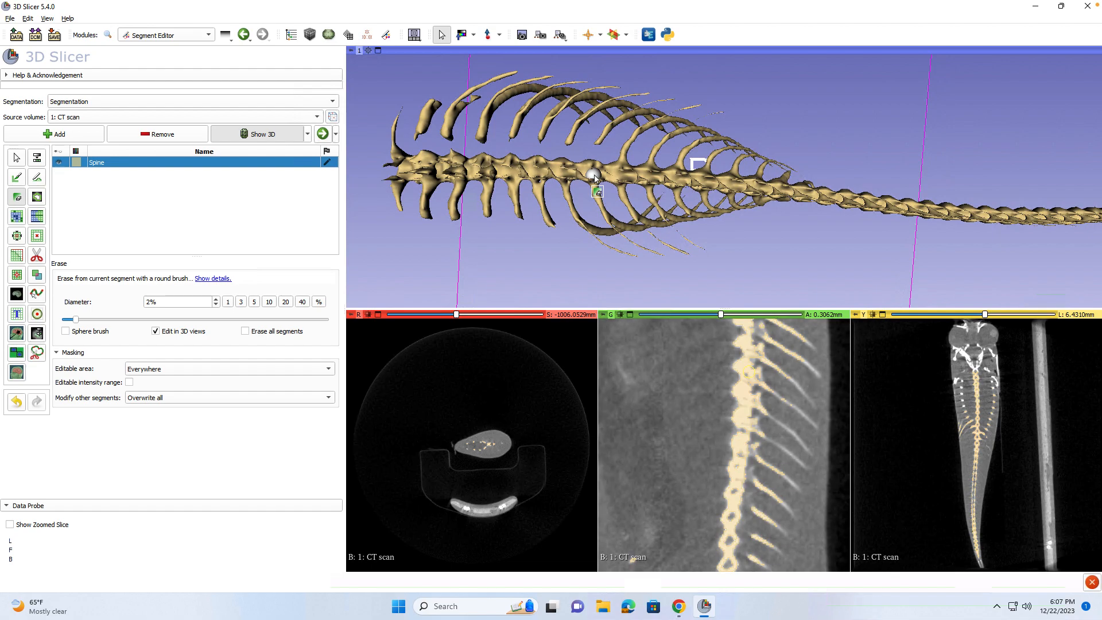
left_click_drag(620, 159, 705, 165)
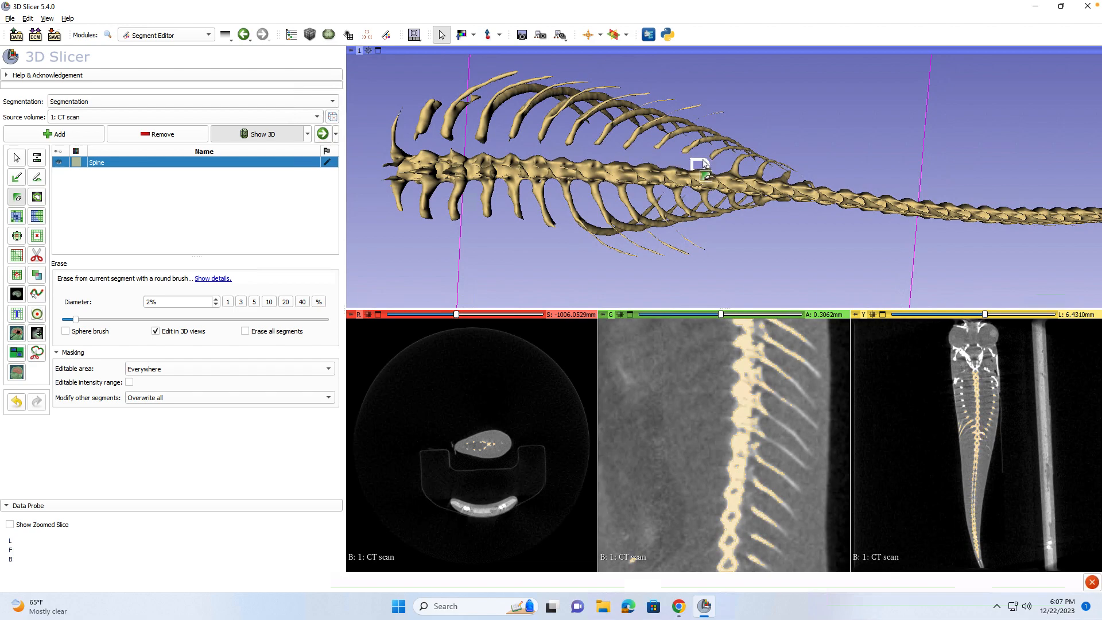
left_click_drag(736, 167, 792, 177)
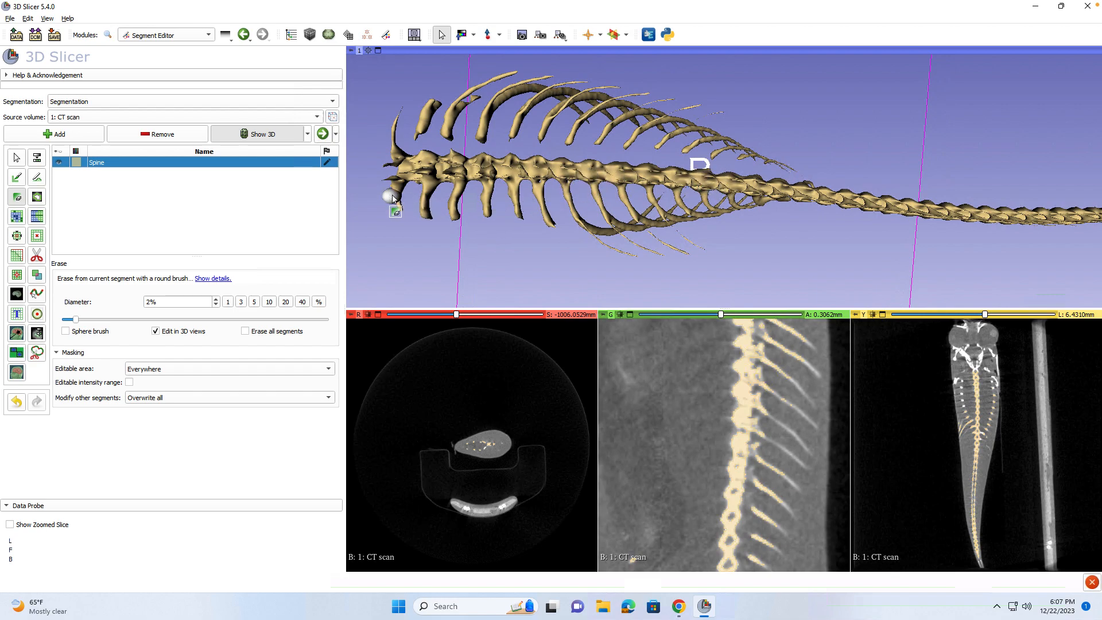
left_click_drag(392, 196, 755, 202)
left_click_drag(759, 241, 752, 148)
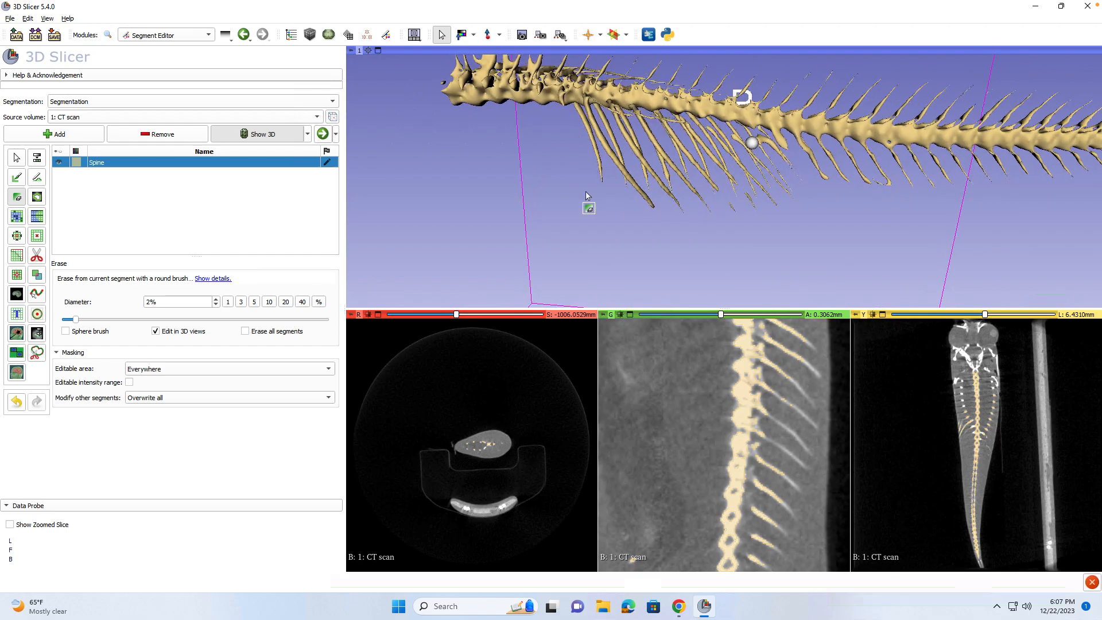
left_click_drag(532, 217, 496, 255)
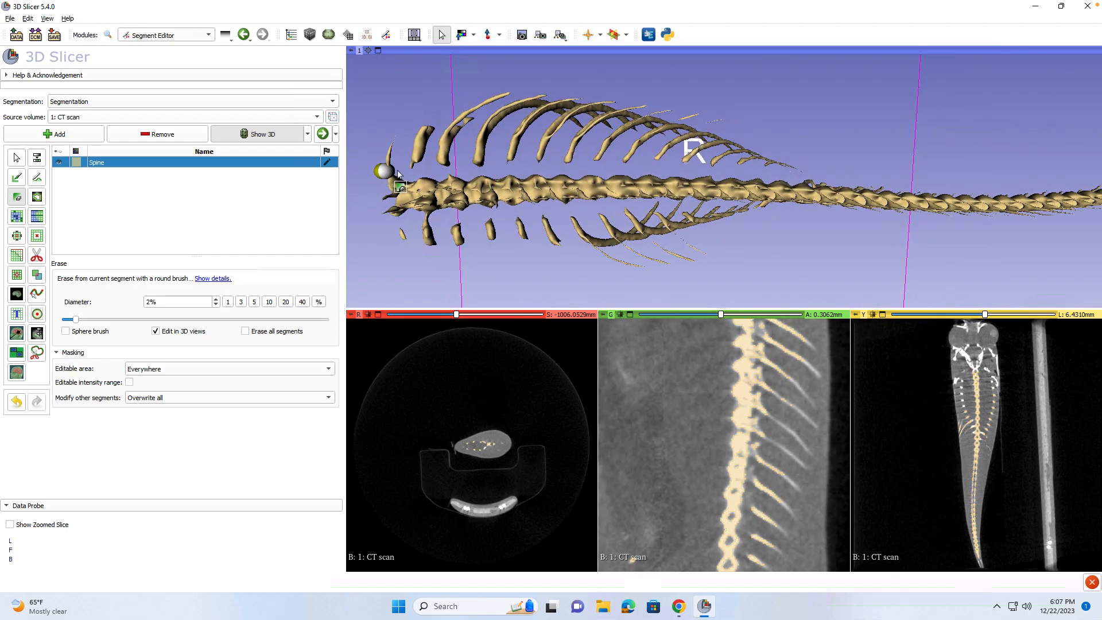
Apply Keep largest island to drop detached ribs, then orbit and zoom to inspect the spine.
left_click(17, 275)
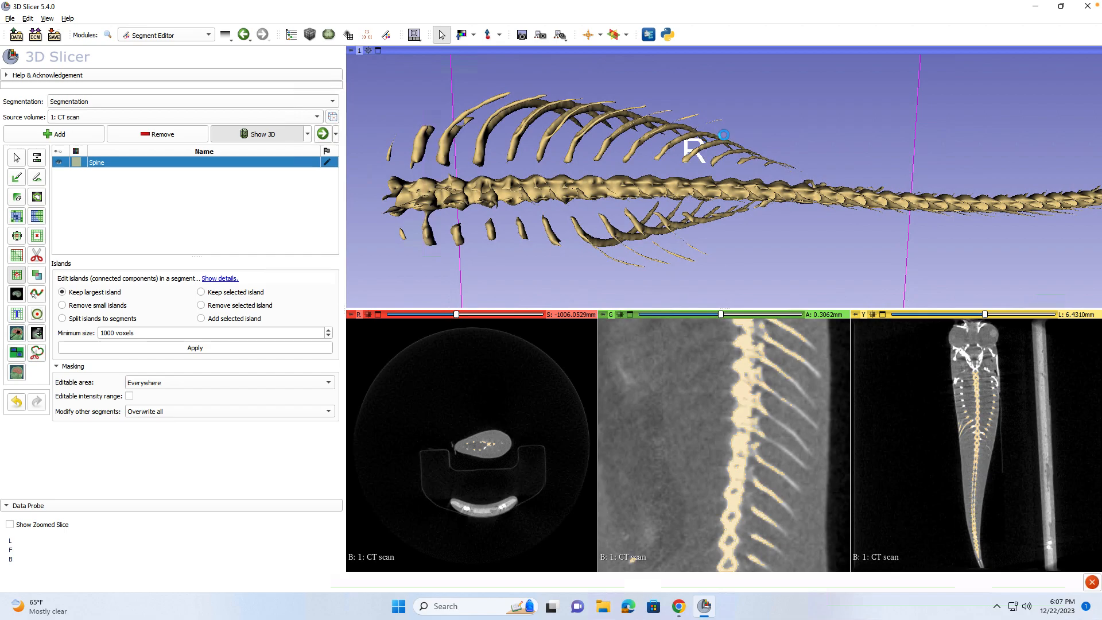
left_click_drag(701, 250, 830, 229)
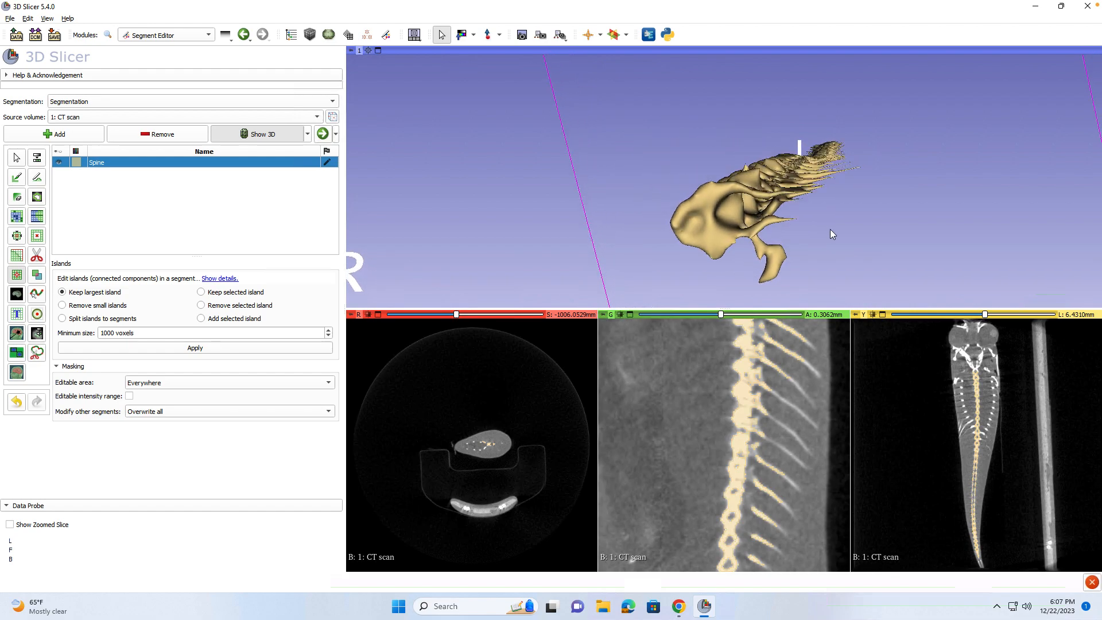
scroll(832, 231, "up", 5)
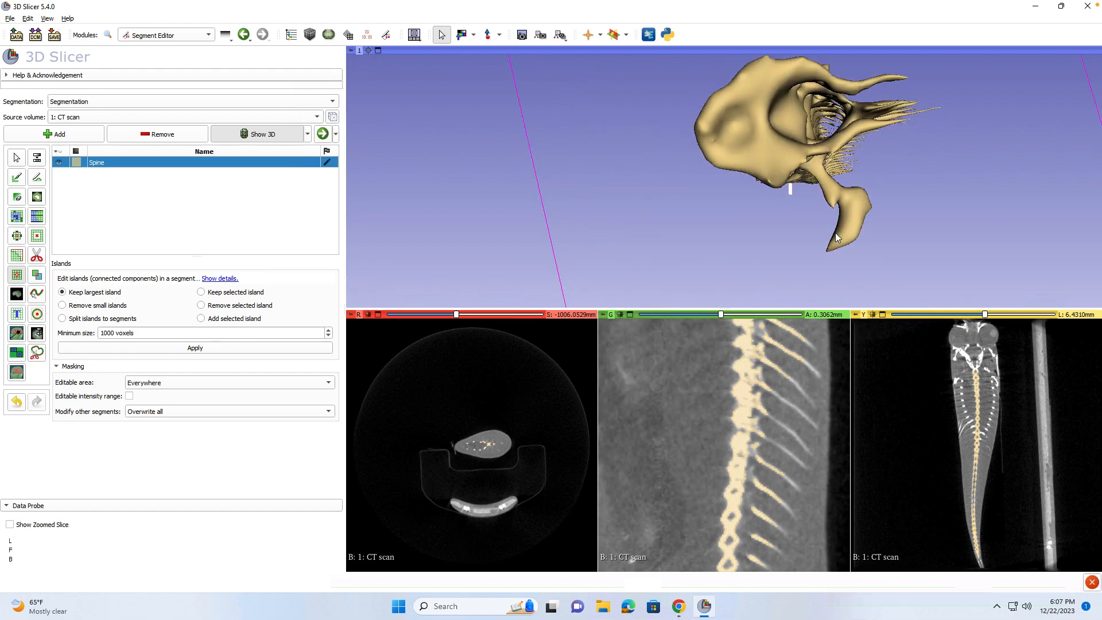
left_click_drag(837, 236, 842, 274)
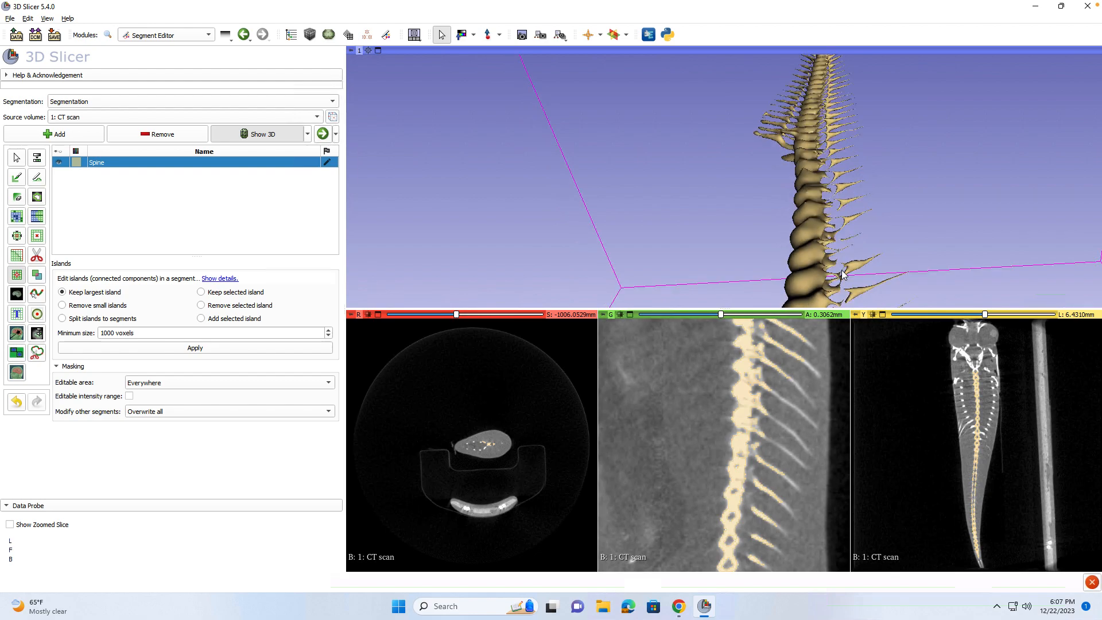
left_click_drag(894, 208, 719, 179)
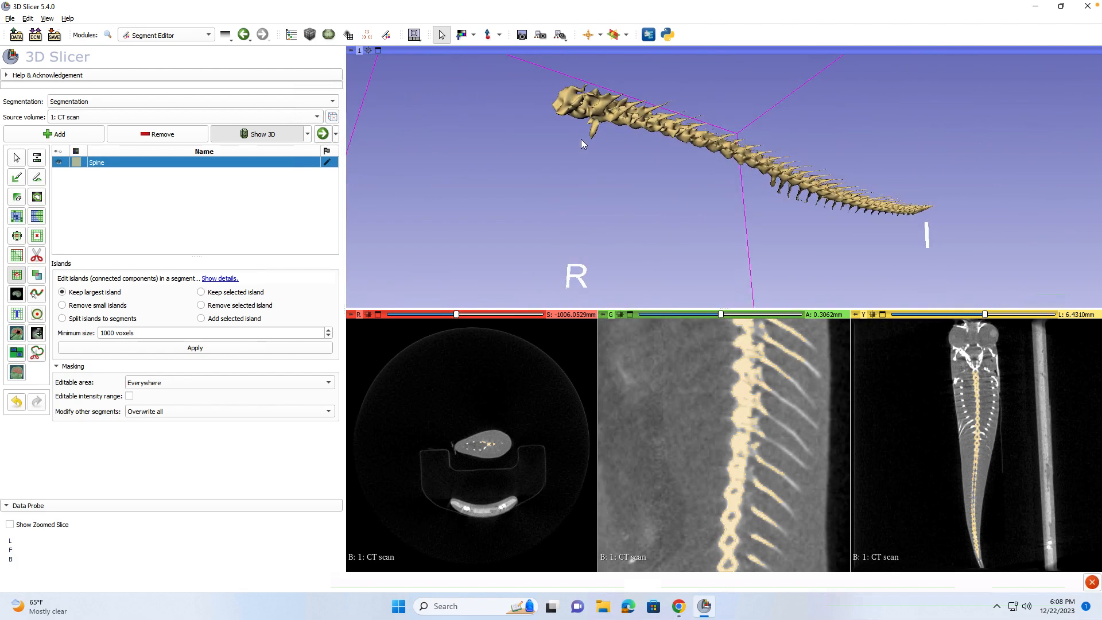
scroll(581, 139, "down", 1)
scroll(581, 139, "up", 3)
left_click_drag(581, 140, 543, 183)
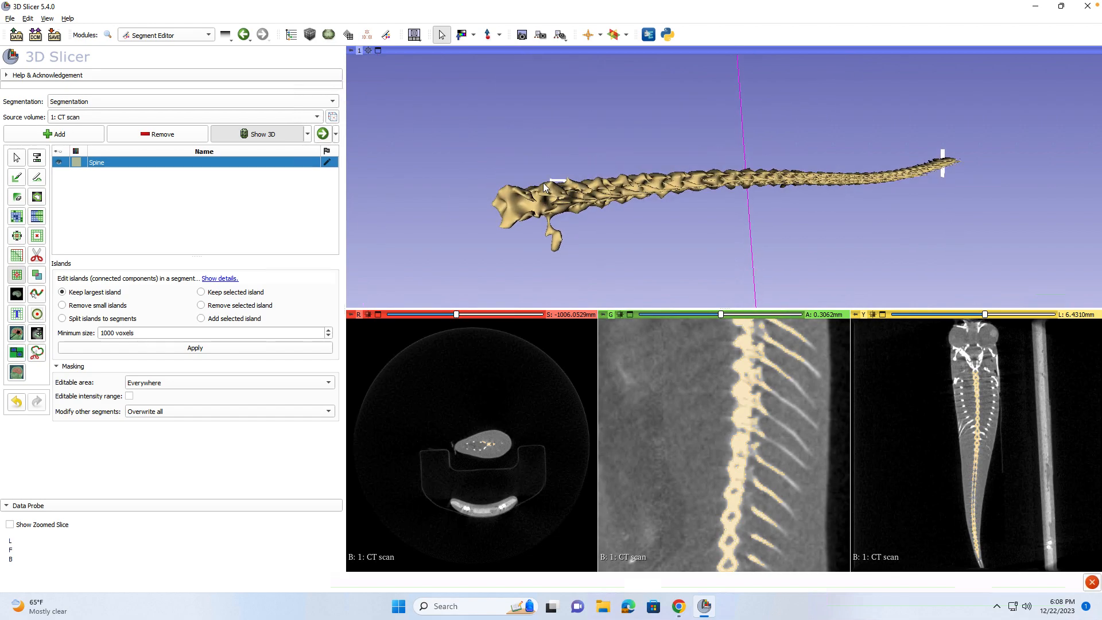
left_click(16, 200)
left_click(550, 230)
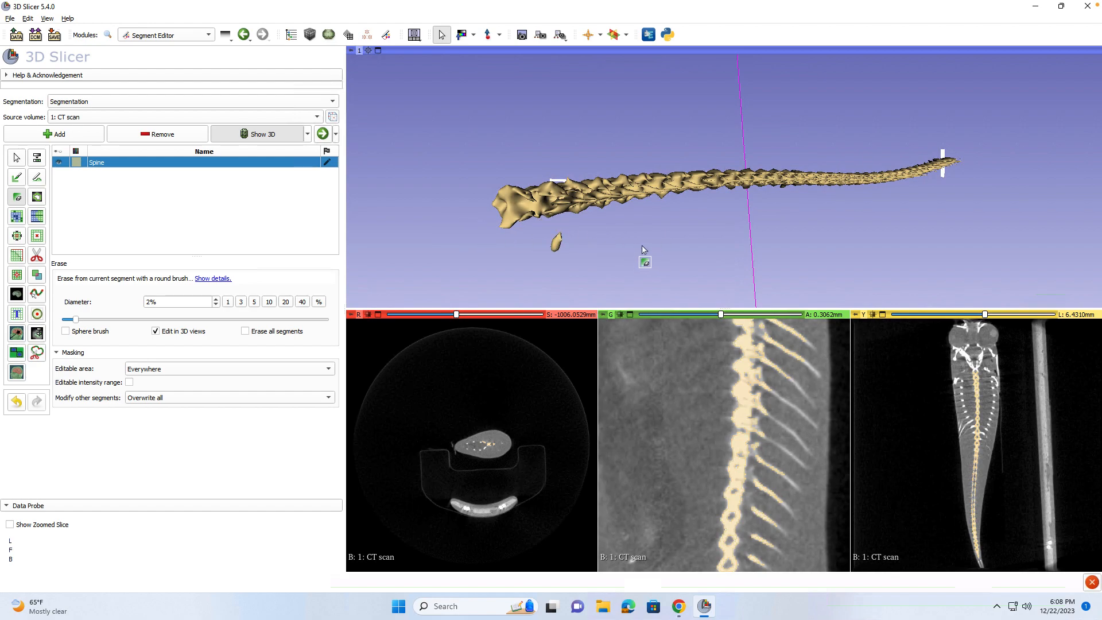
left_click_drag(609, 241, 863, 161)
left_click_drag(827, 198, 825, 137)
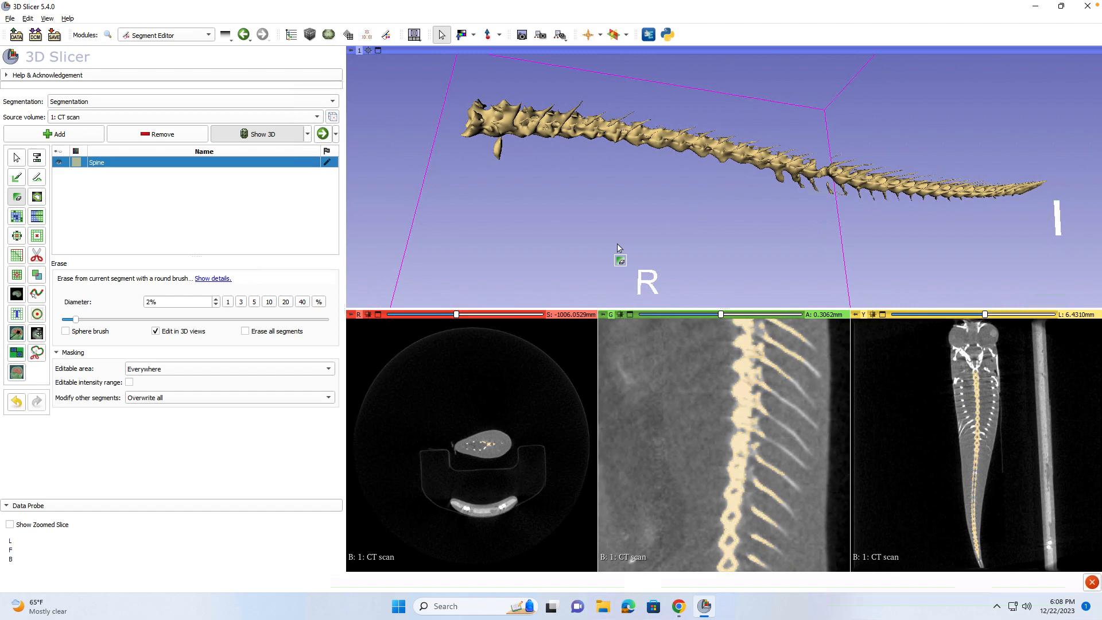
key("ctrl+z")
left_click_drag(792, 218, 784, 172)
left_click_drag(982, 235, 982, 220)
left_click_drag(449, 168, 383, 241)
left_click_drag(851, 234, 861, 150)
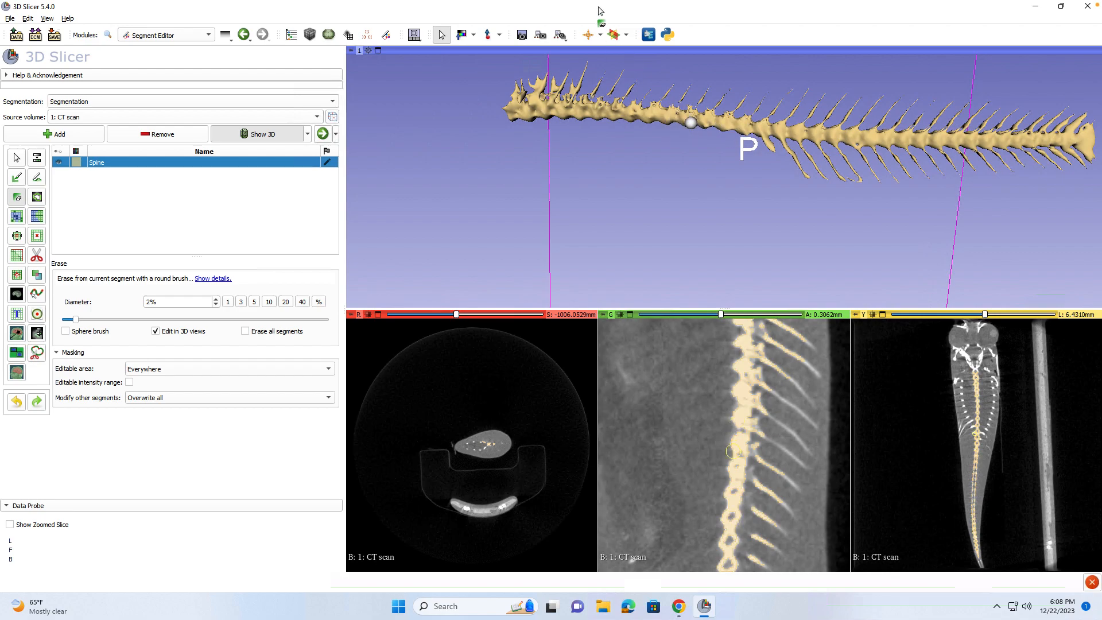
left_click(600, 36)
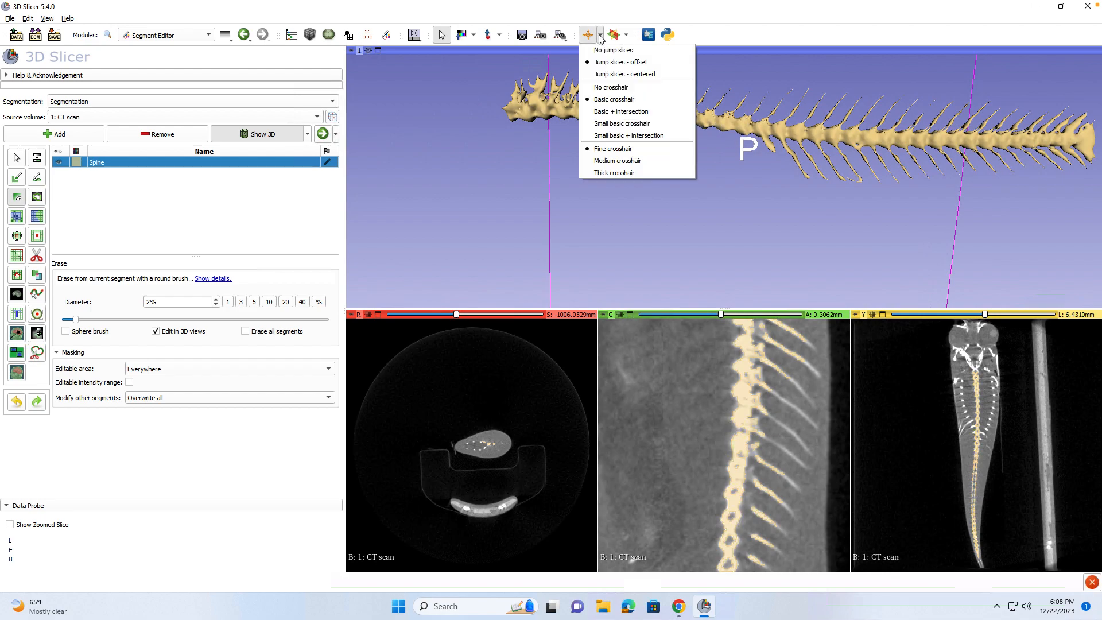
left_click(529, 92)
left_click(627, 35)
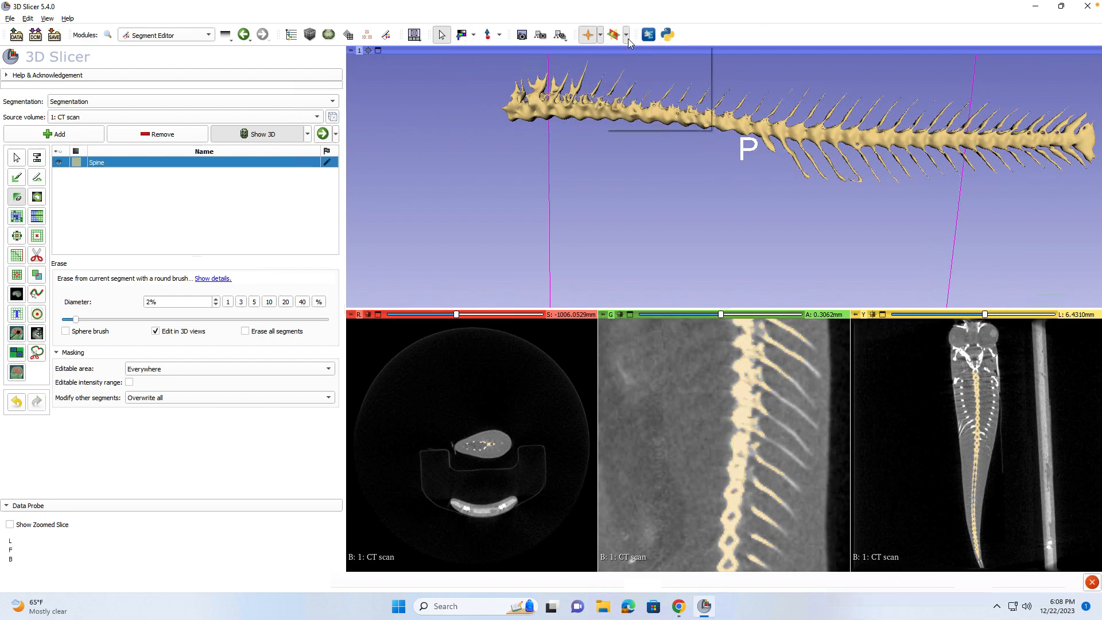
left_click(576, 67)
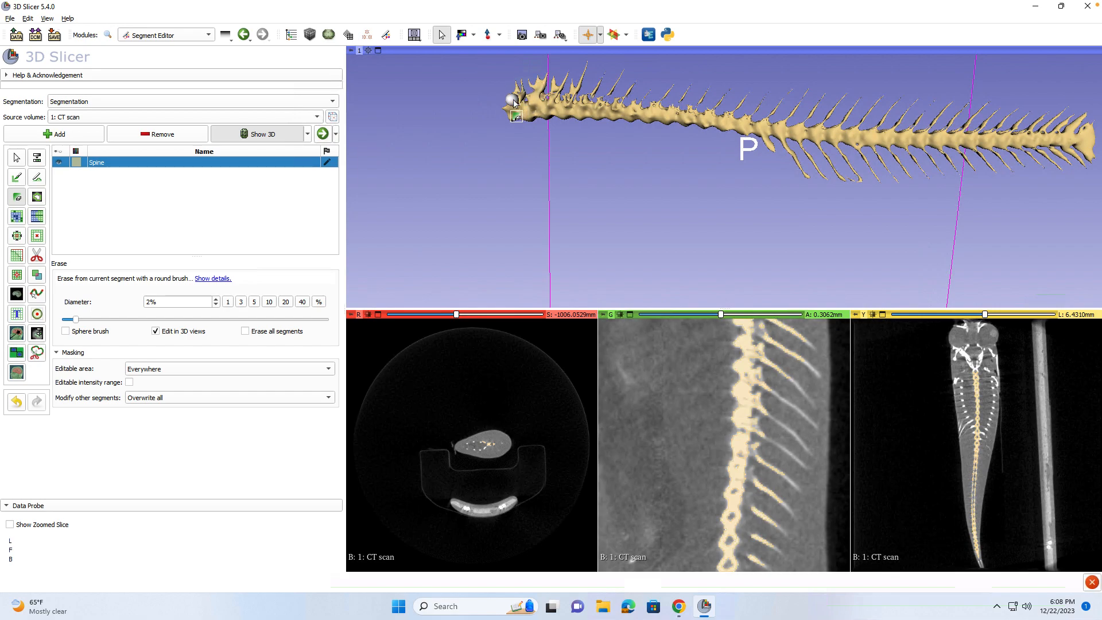
Erase stray bits along the top of the spine, starting at its left end.
mouse_move(510, 103)
left_mouse_down()
mouse_move(581, 94)
mouse_move(834, 123)
left_mouse_up()
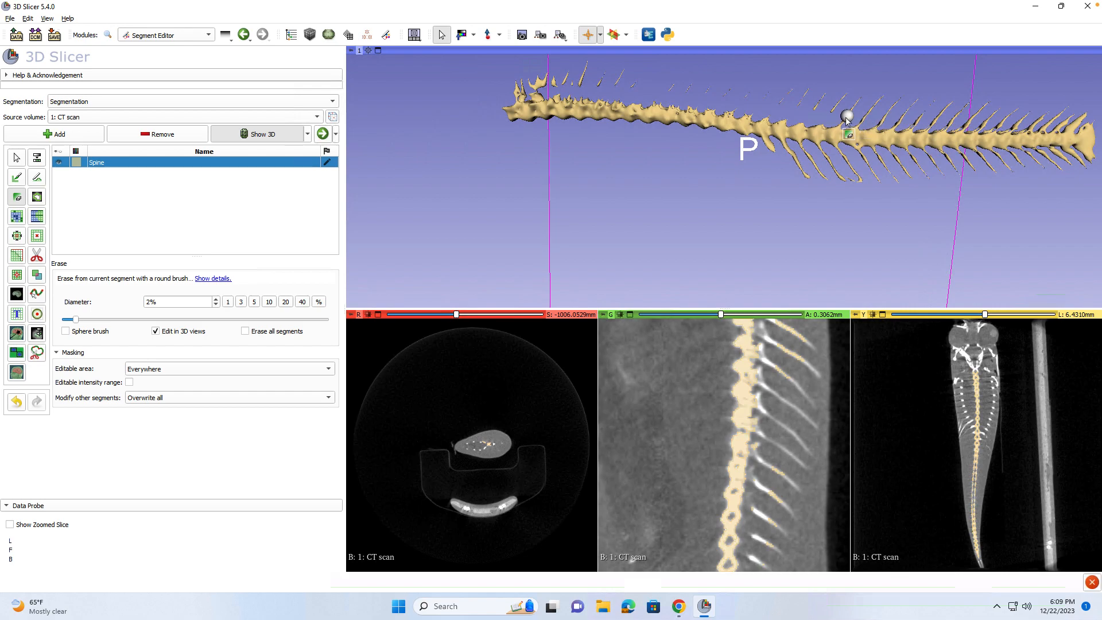
left_click_drag(843, 117, 1056, 126)
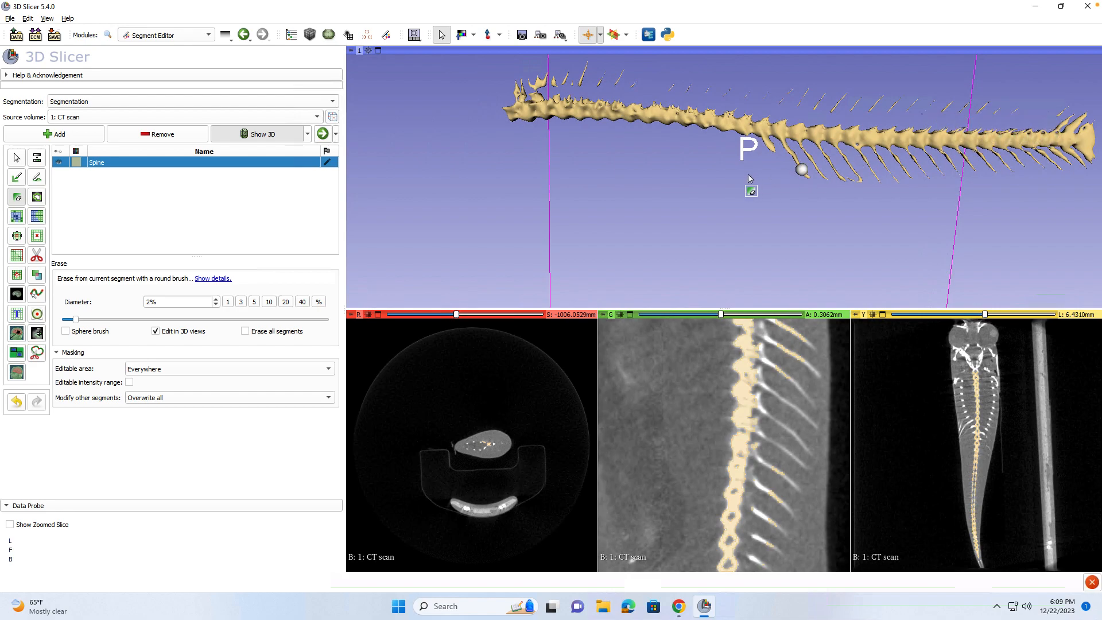
left_click_drag(515, 98, 523, 100)
mouse_move(546, 177)
left_mouse_down()
mouse_move(558, 268)
mouse_move(568, 213)
left_mouse_up()
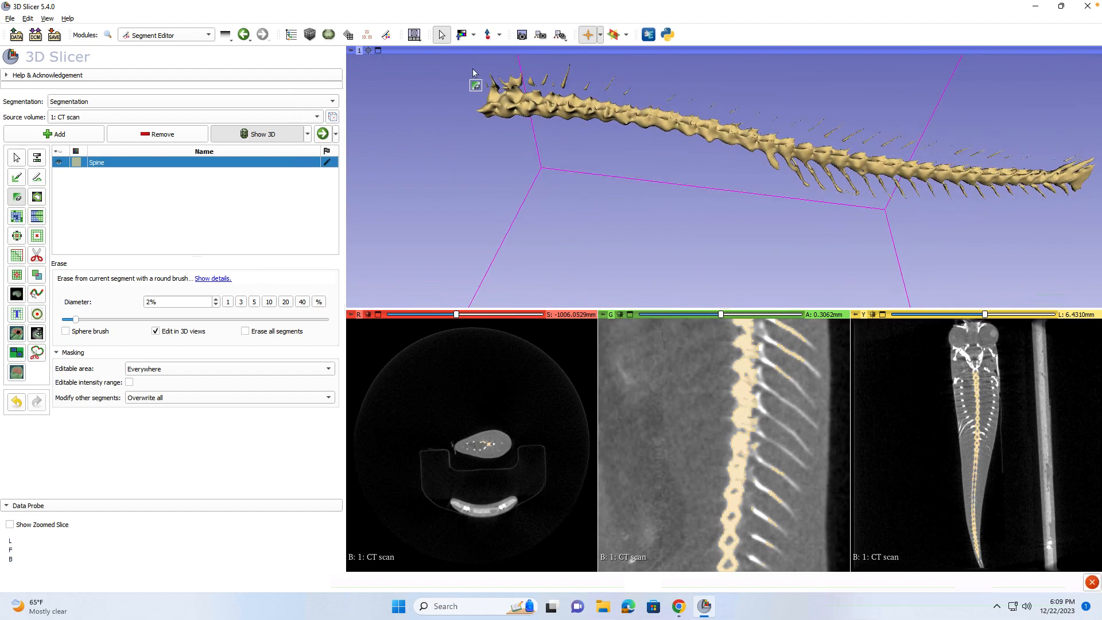
left_click_drag(647, 135, 627, 122)
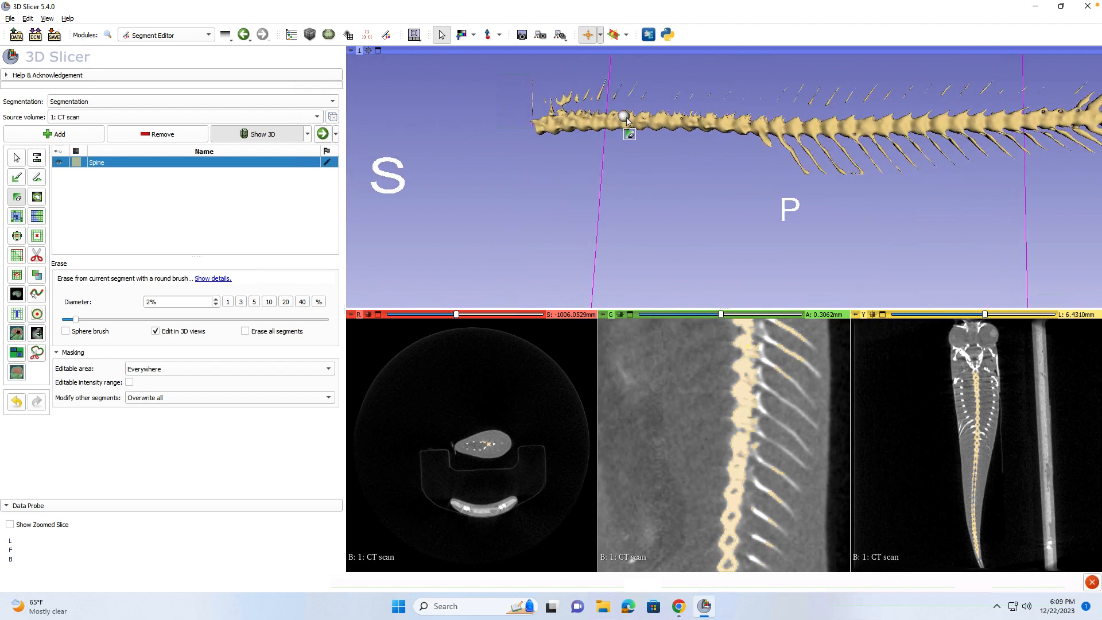
left_click_drag(816, 230, 801, 207)
Erase loose rib pieces along the spine, then undo that stroke.
left_click_drag(773, 169, 1018, 201)
left_click_drag(911, 223, 902, 147)
left_click_drag(894, 231, 809, 205)
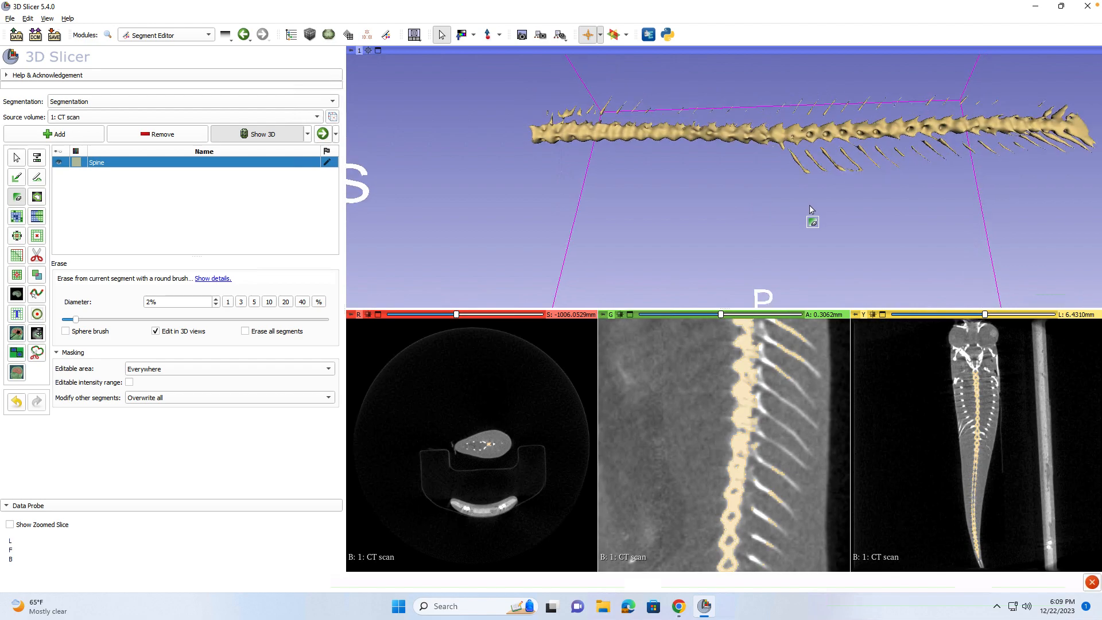
key("ctrl+z")
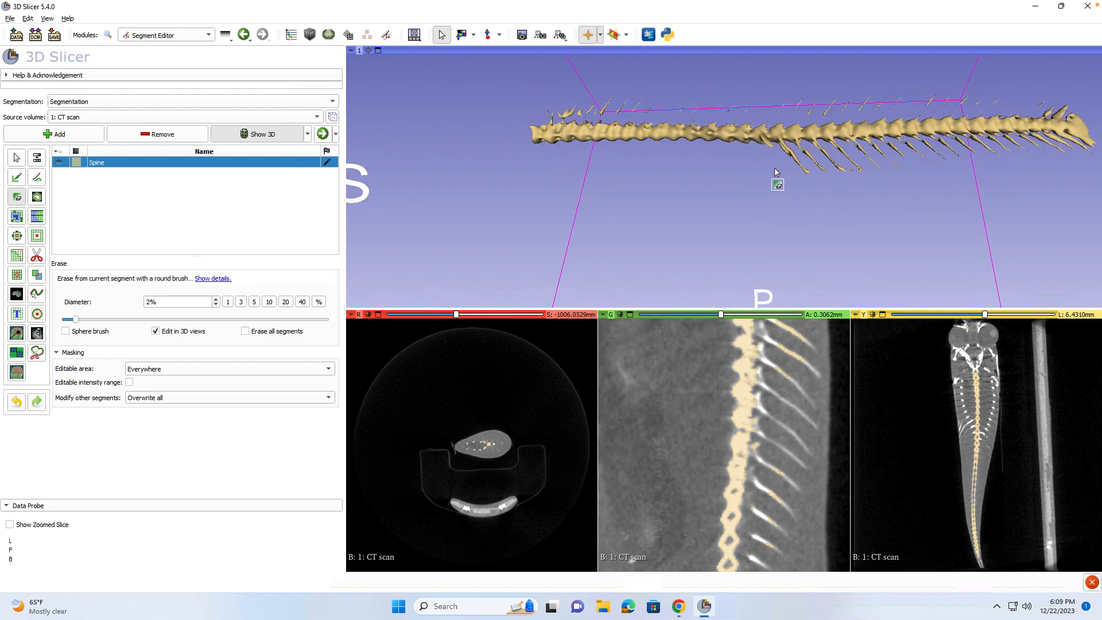
Re-erase the loose rib fragments, the right-tip bone spur and the left end's top.
left_click_drag(770, 149, 897, 150)
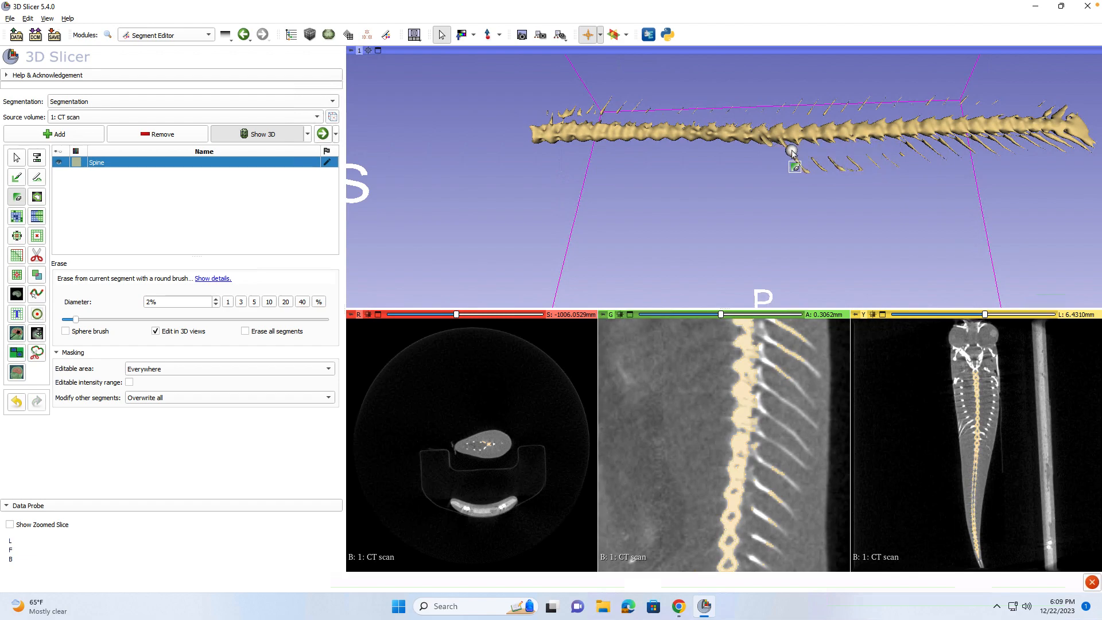
left_click_drag(895, 150, 1037, 143)
left_click(1036, 143)
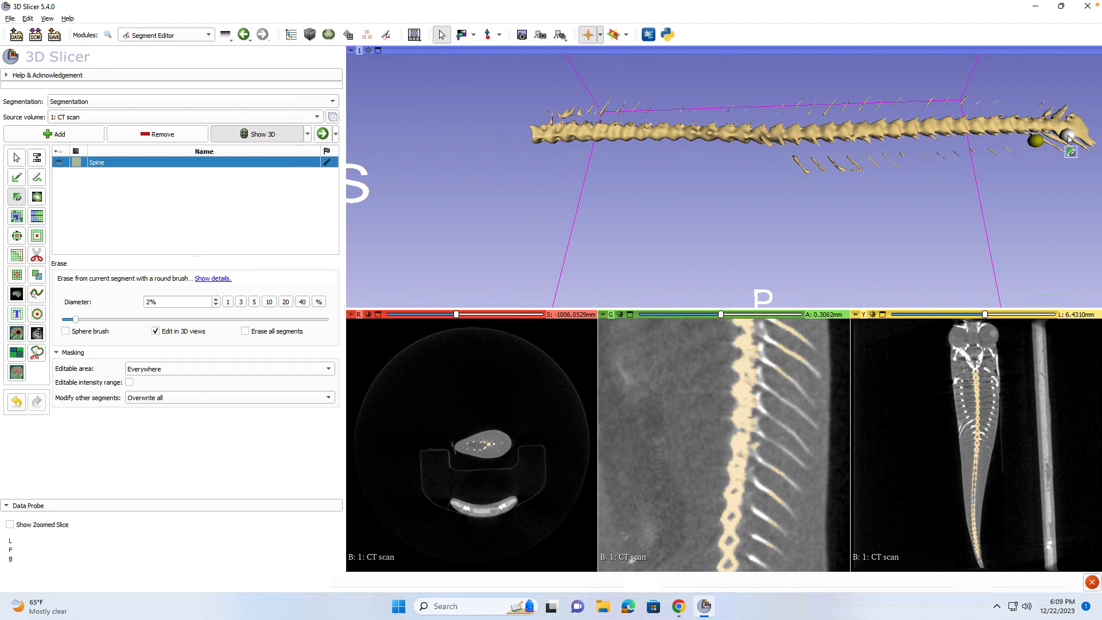
left_click_drag(802, 201, 823, 253)
left_click_drag(1067, 132, 1071, 138)
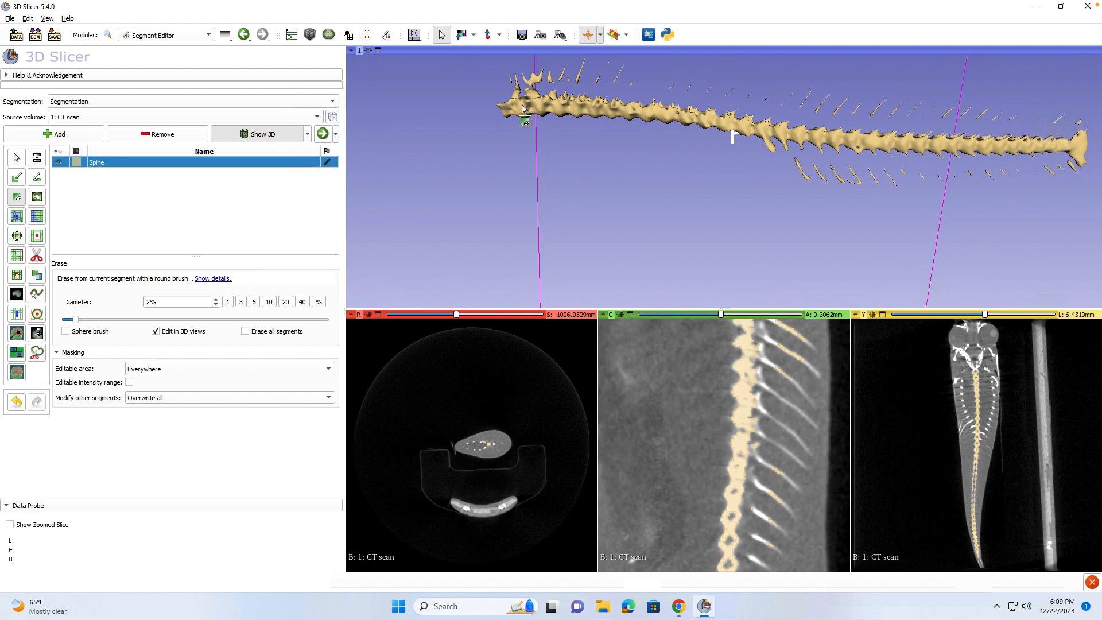
left_click_drag(513, 89, 528, 89)
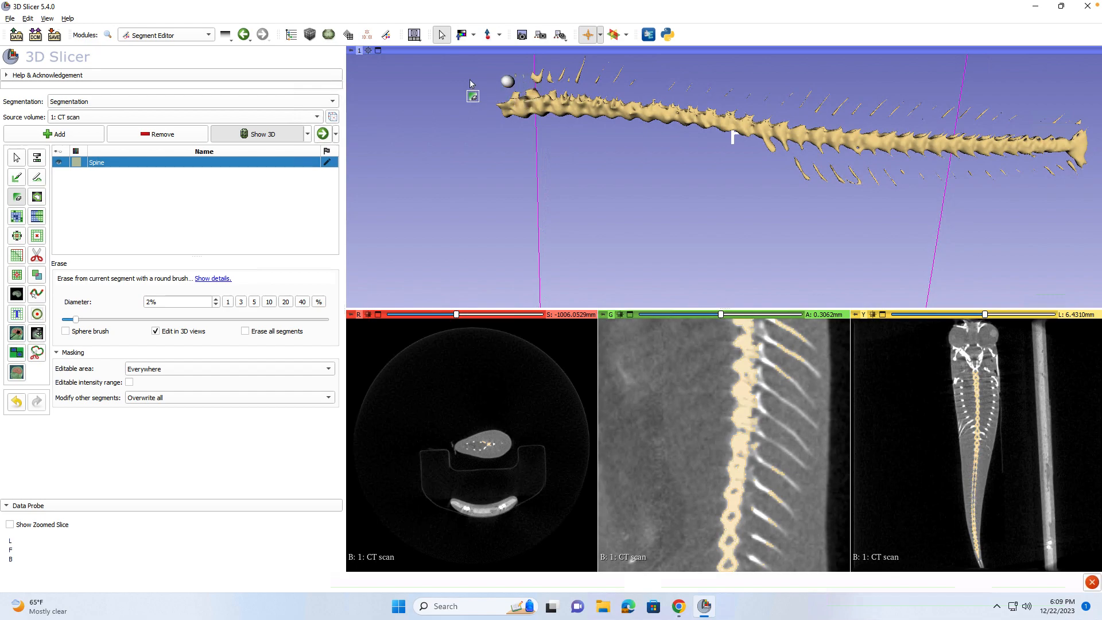
left_click(24, 273)
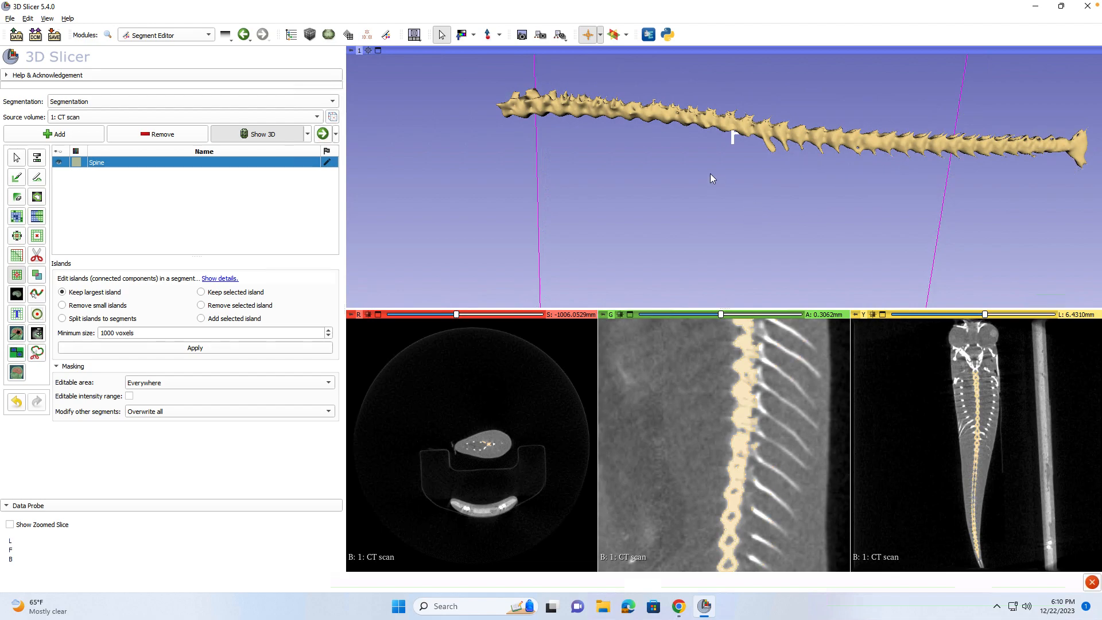
Erase a rib spur and a stray mid-spine piece, then view the spine's other side.
left_click(17, 197)
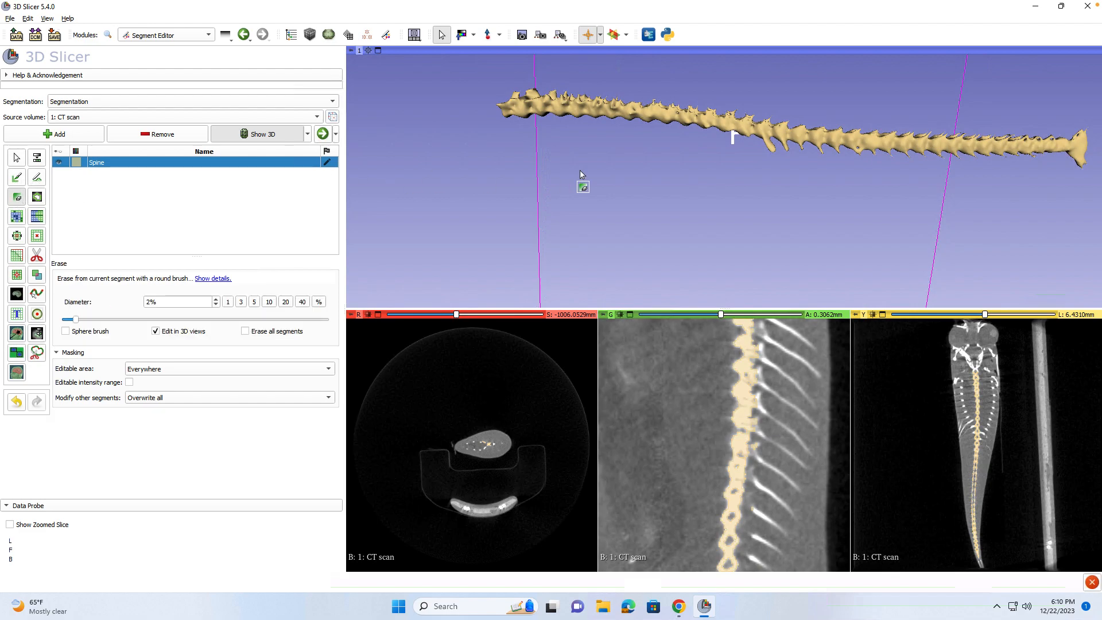
left_click(771, 147)
left_click_drag(787, 152, 815, 167)
left_click_drag(622, 170, 806, 201)
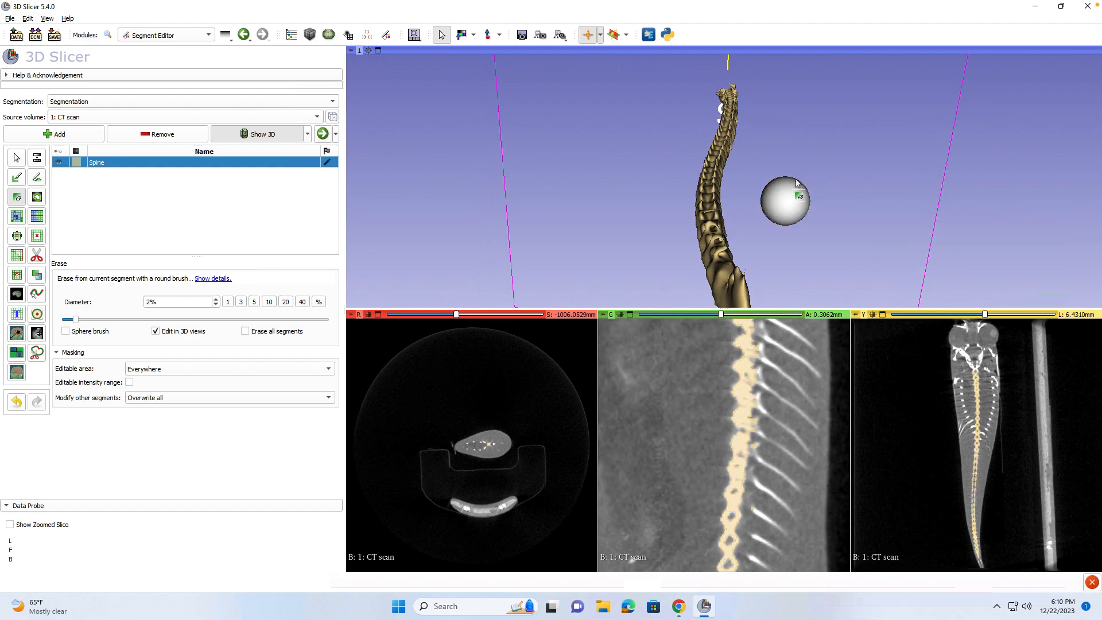
left_click(17, 162)
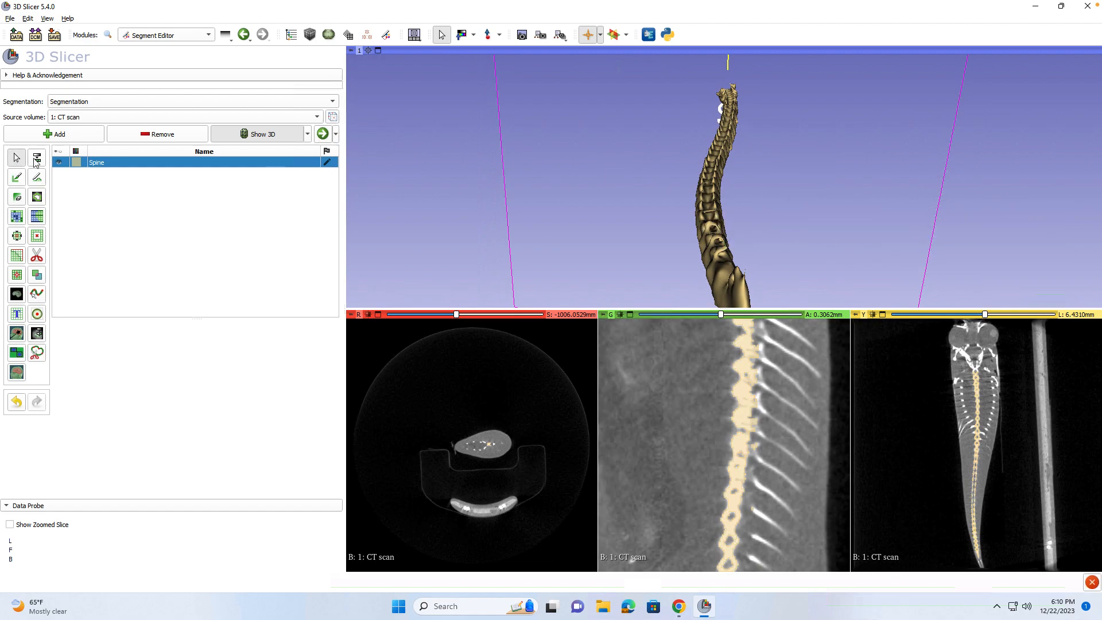
left_click_drag(816, 222, 530, 225)
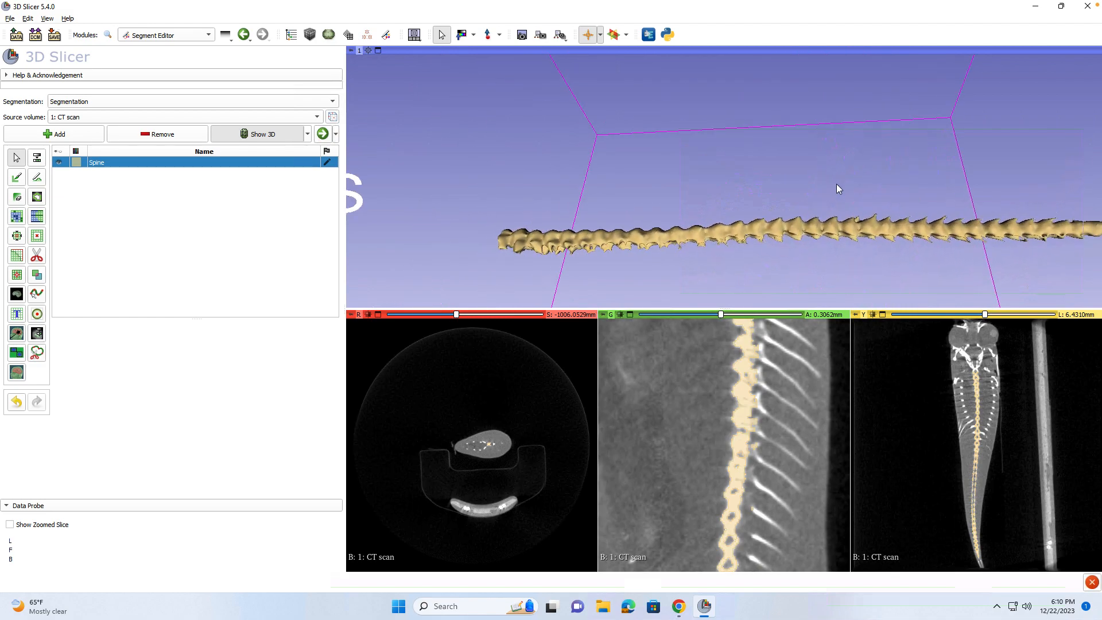
scroll(837, 187, "down", 2)
left_click_drag(838, 187, 842, 157)
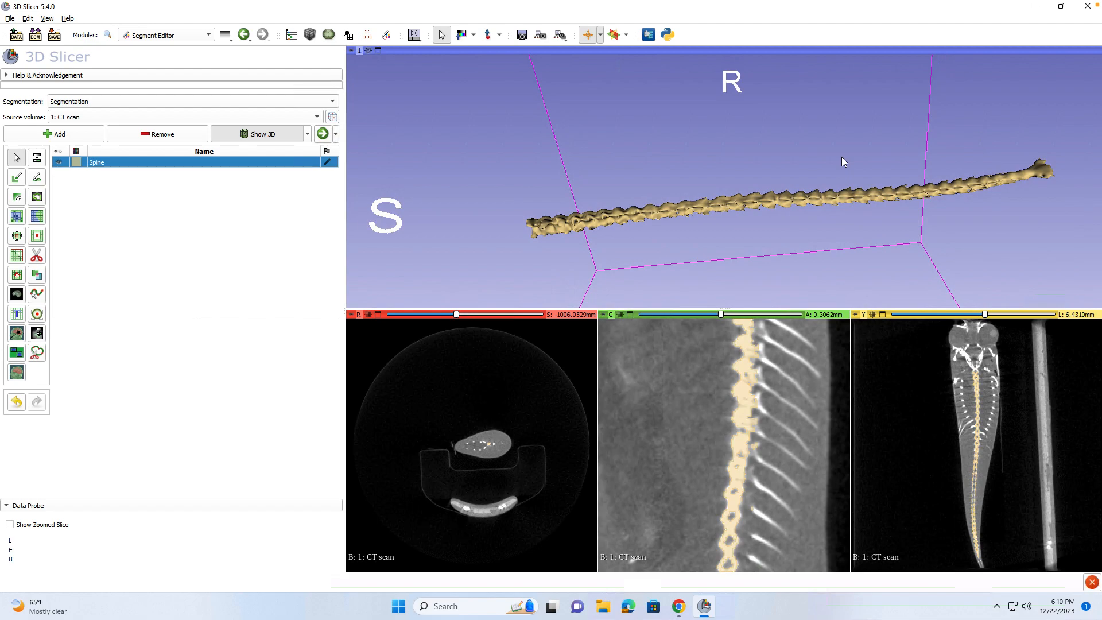
left_click_drag(562, 195, 721, 197)
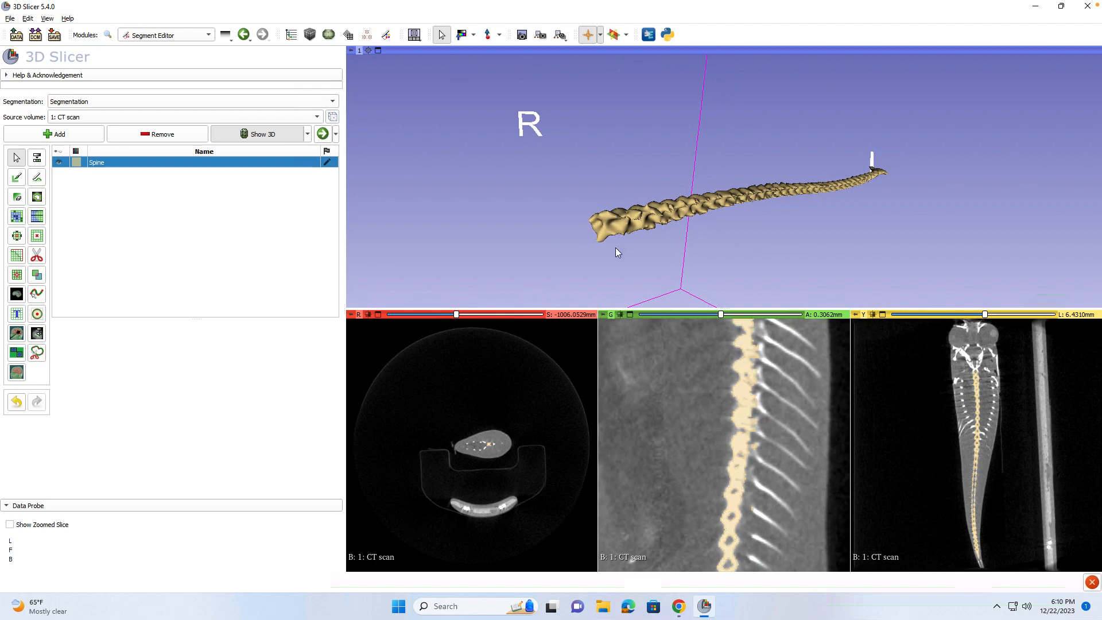
left_click_drag(616, 247, 553, 226)
left_click_drag(691, 249, 681, 250)
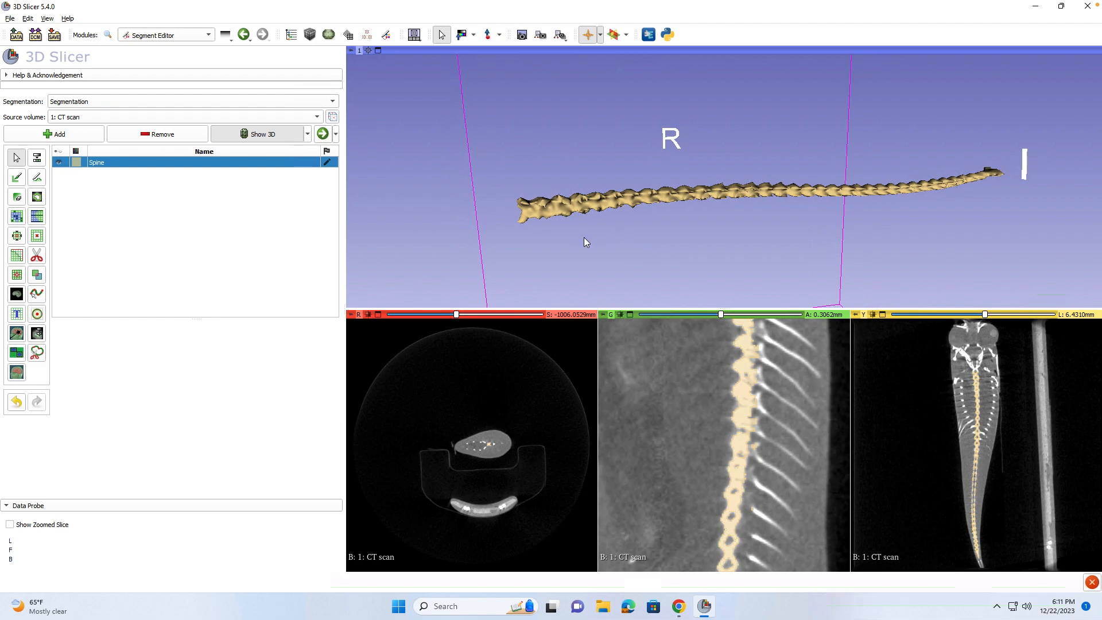
left_click_drag(591, 247, 771, 62)
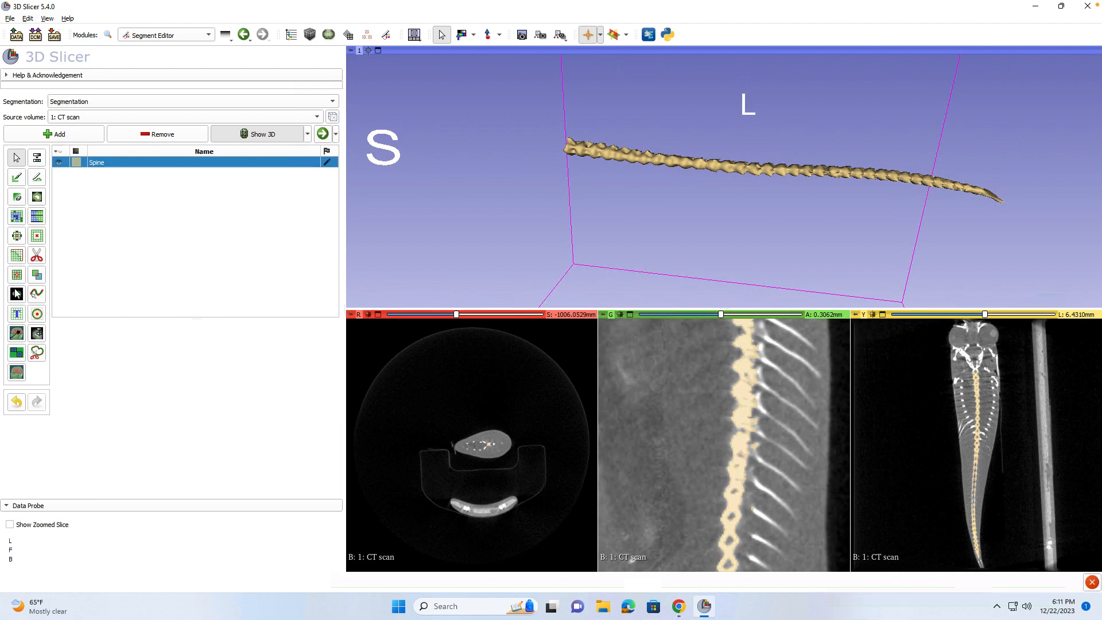
scroll(774, 497, "down", 2)
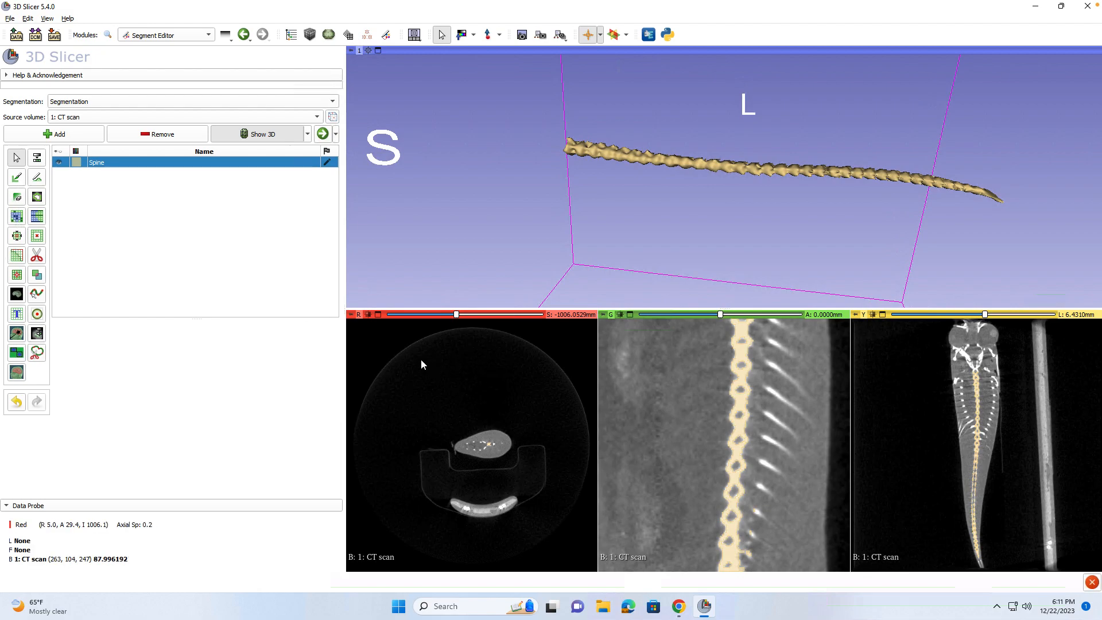
left_click_drag(904, 191, 893, 451)
left_click_drag(682, 150, 679, 208)
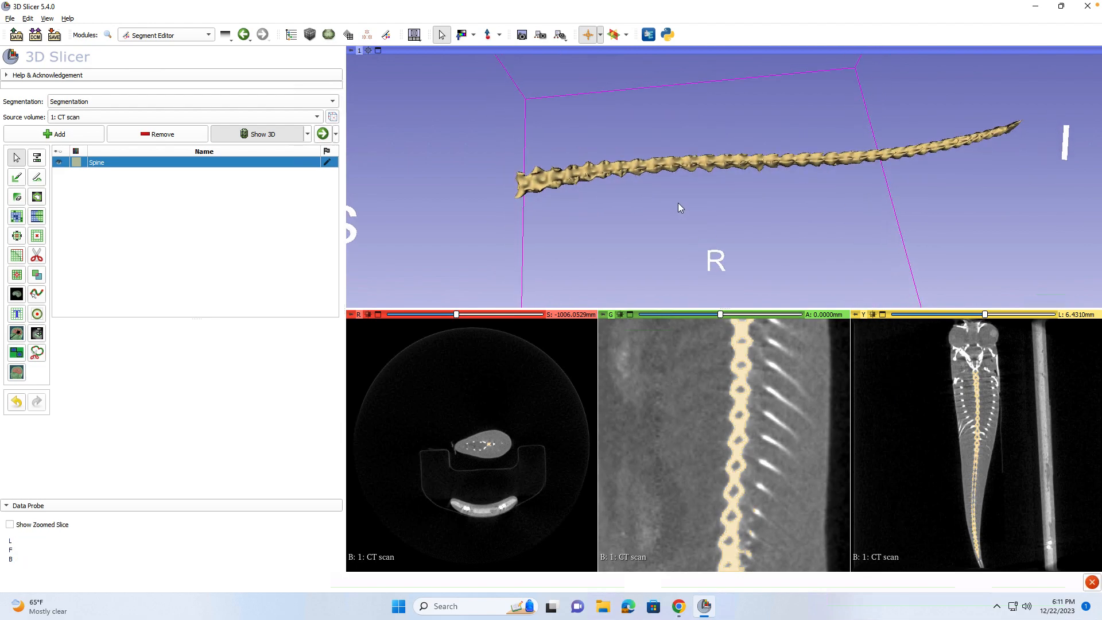
left_click_drag(589, 139, 571, 137)
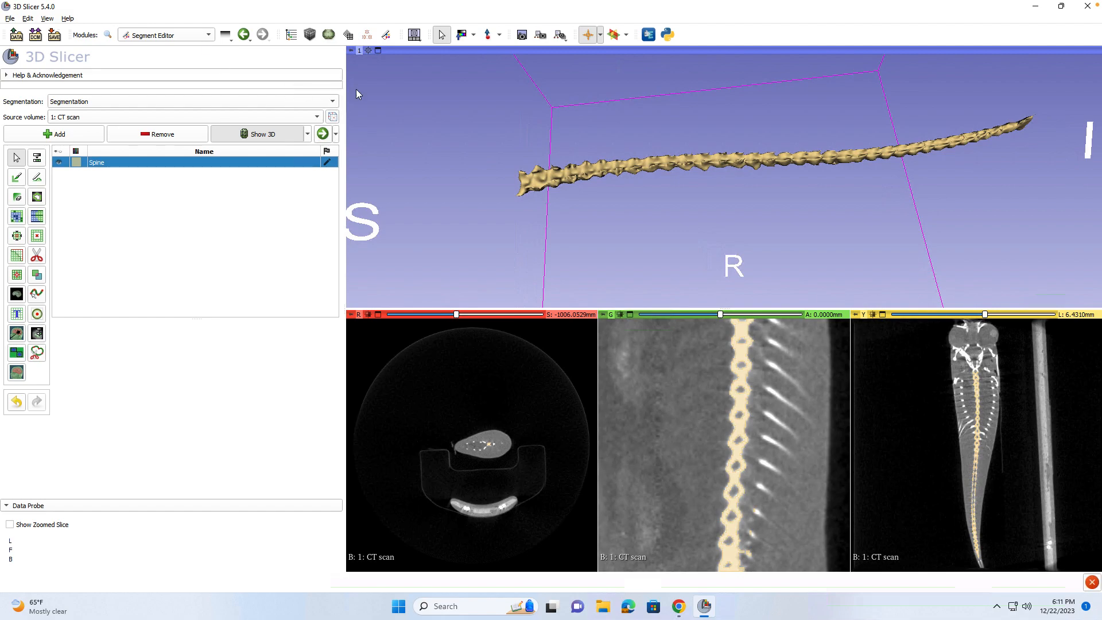
left_click_drag(995, 243, 997, 352)
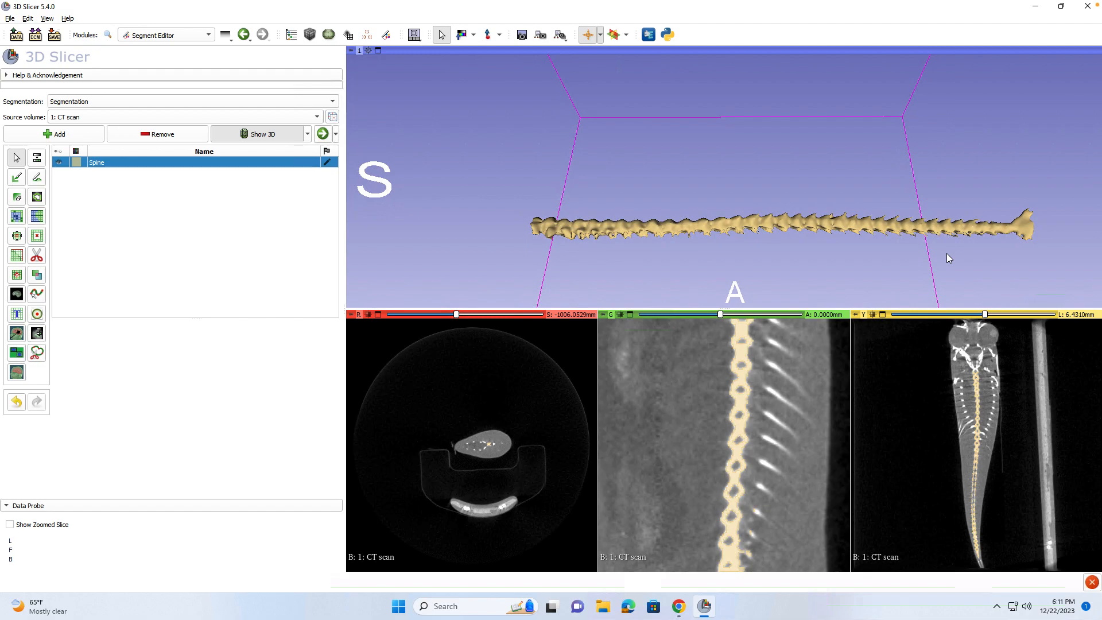
left_click_drag(946, 253, 890, 173)
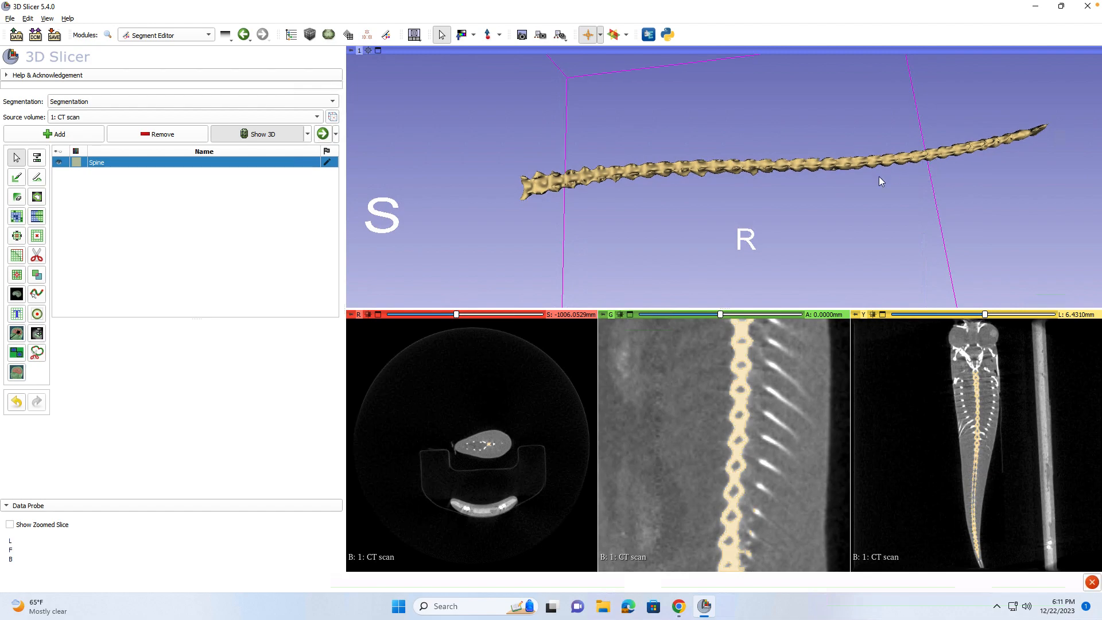
left_click_drag(786, 205, 693, 171)
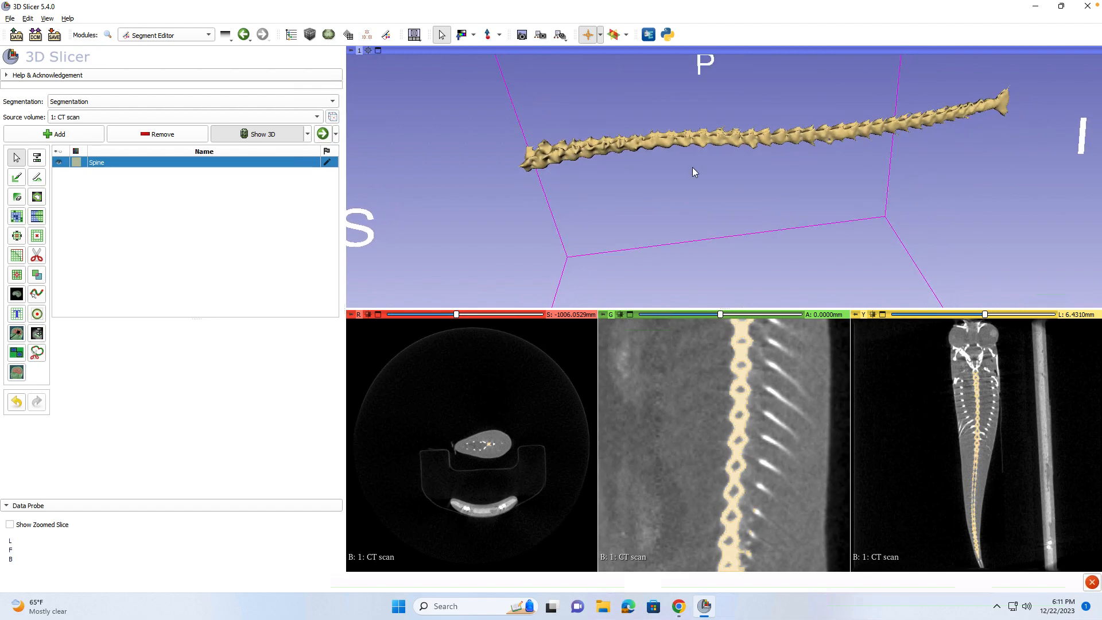
Switch to the Quantification > Segment Statistics module.
left_click(183, 37)
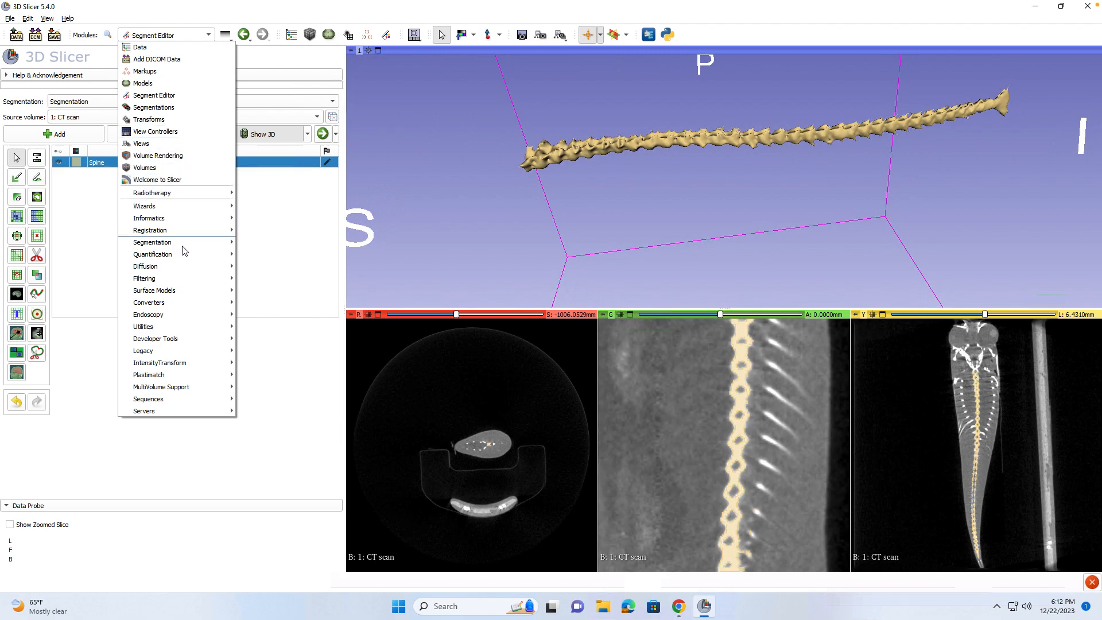
mouse_move(194, 246)
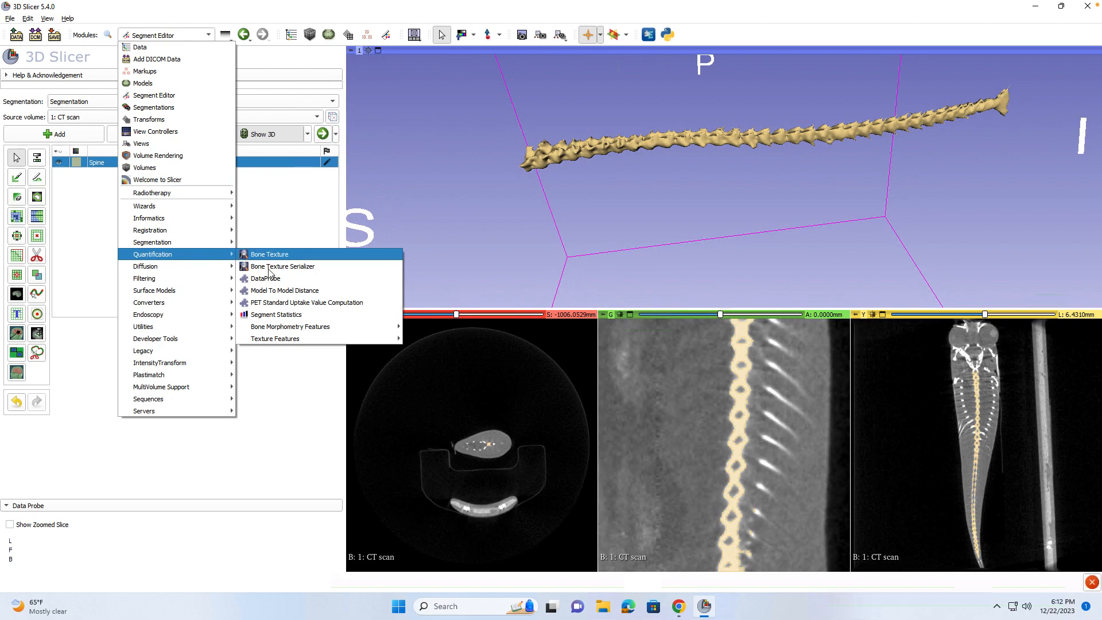
left_click(291, 314)
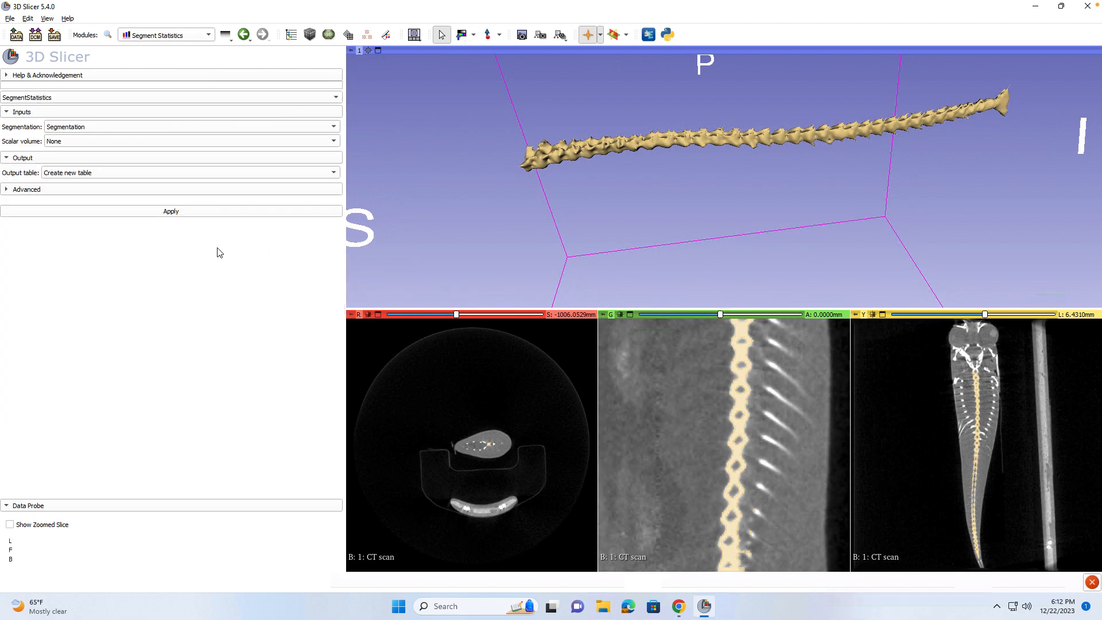
Leave the module unchanged and keep the Scalar volume input at None.
left_click(173, 35)
mouse_move(161, 258)
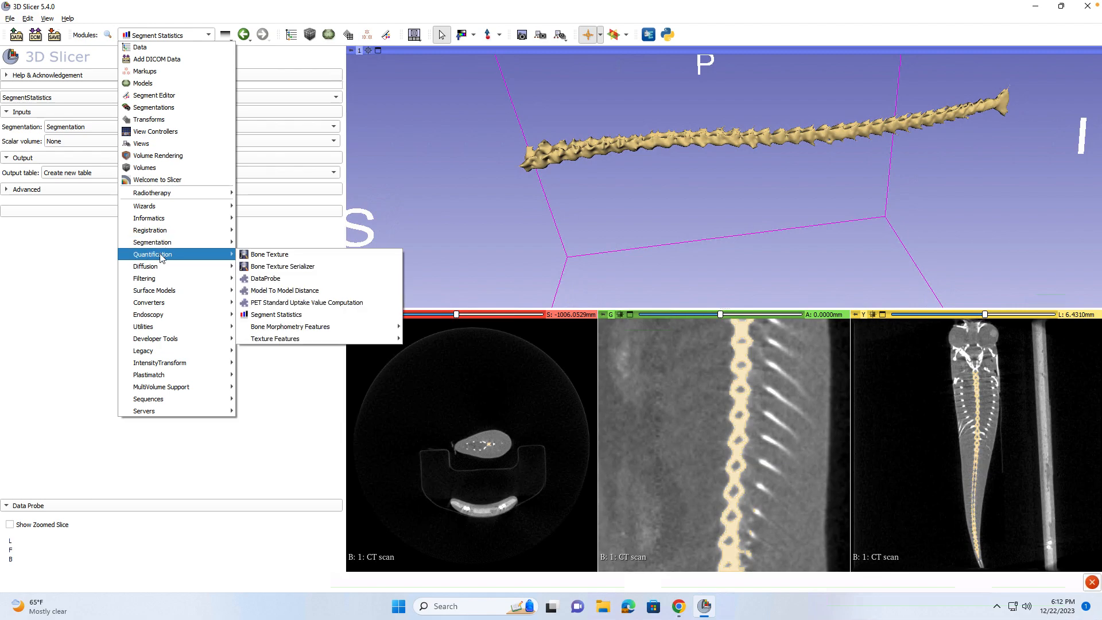
left_click(39, 270)
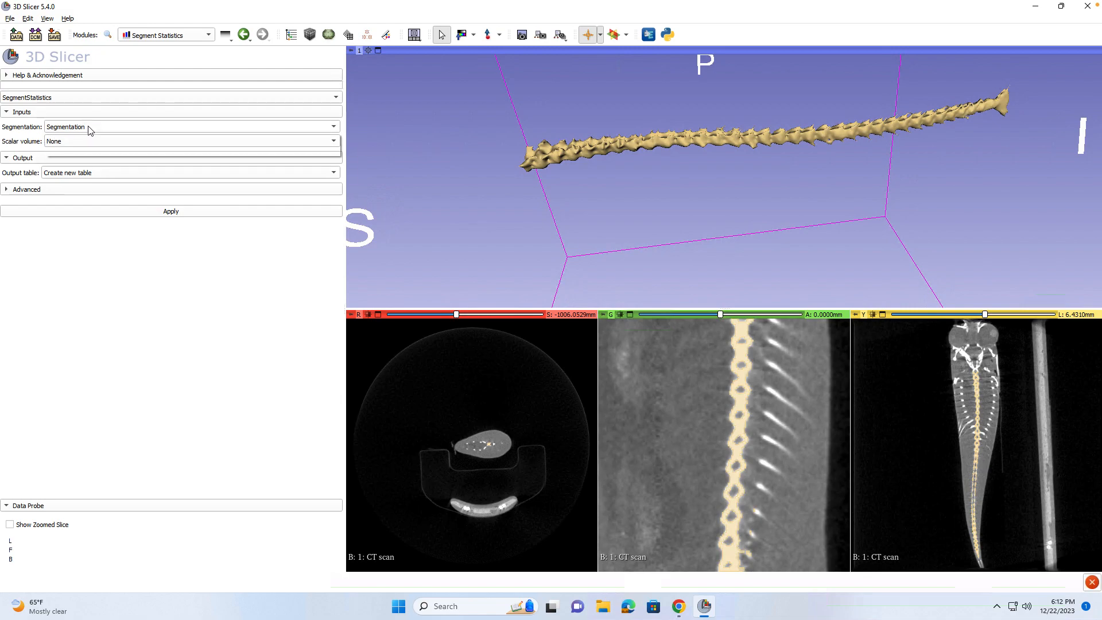
left_click(89, 143)
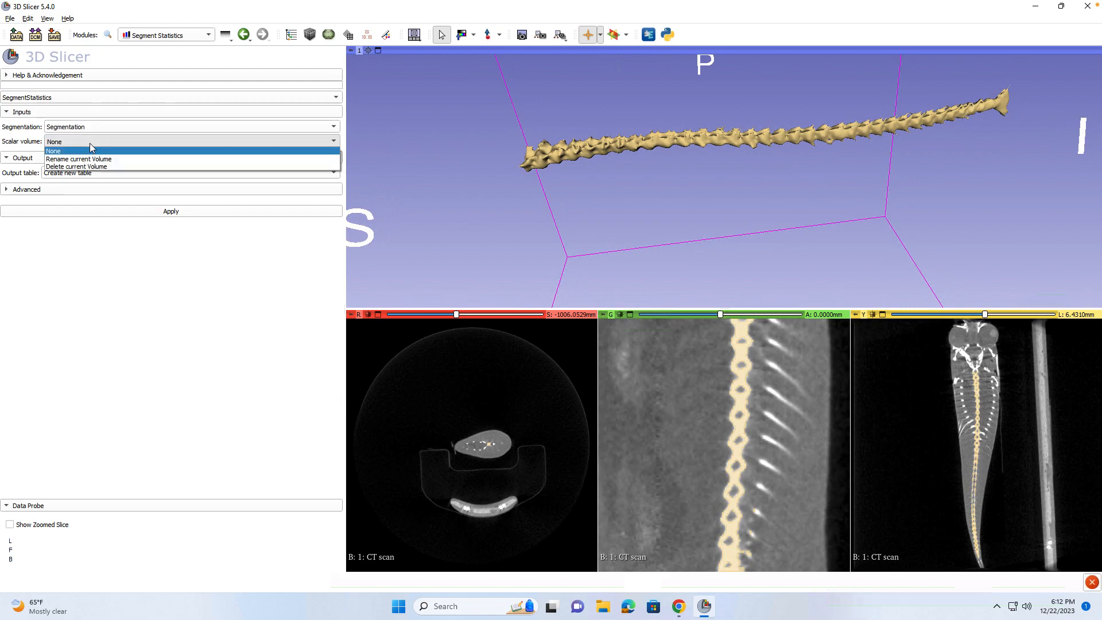
left_click(90, 143)
Apply Segment Statistics: Spine has 33651 voxels, 120.803 mm³ volume, 461.473 mm² surface area.
left_click(119, 212)
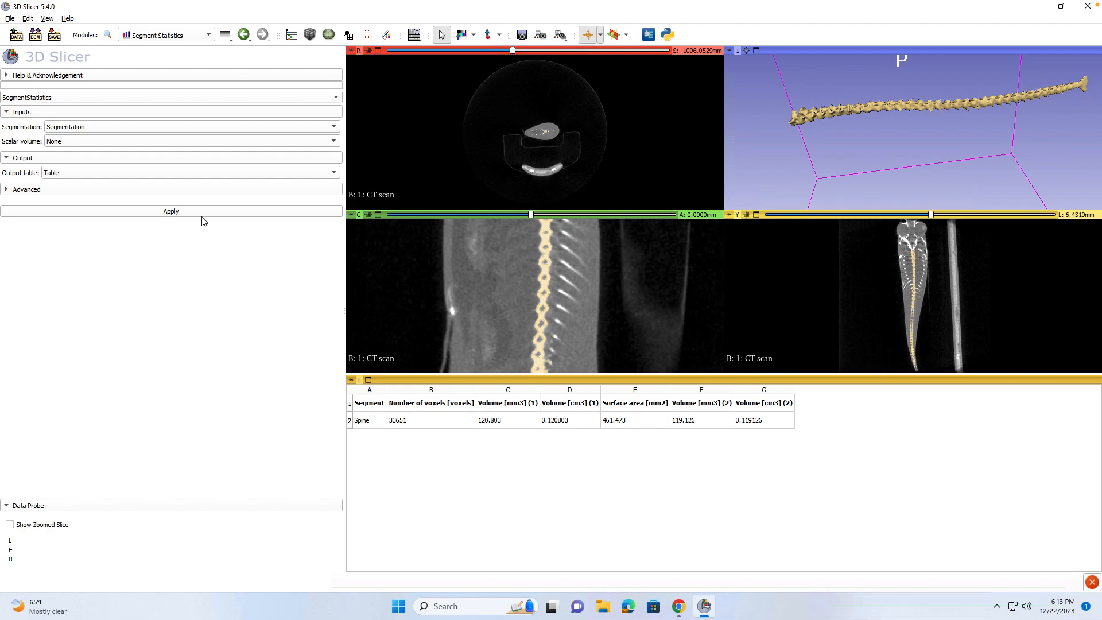
left_click(172, 36)
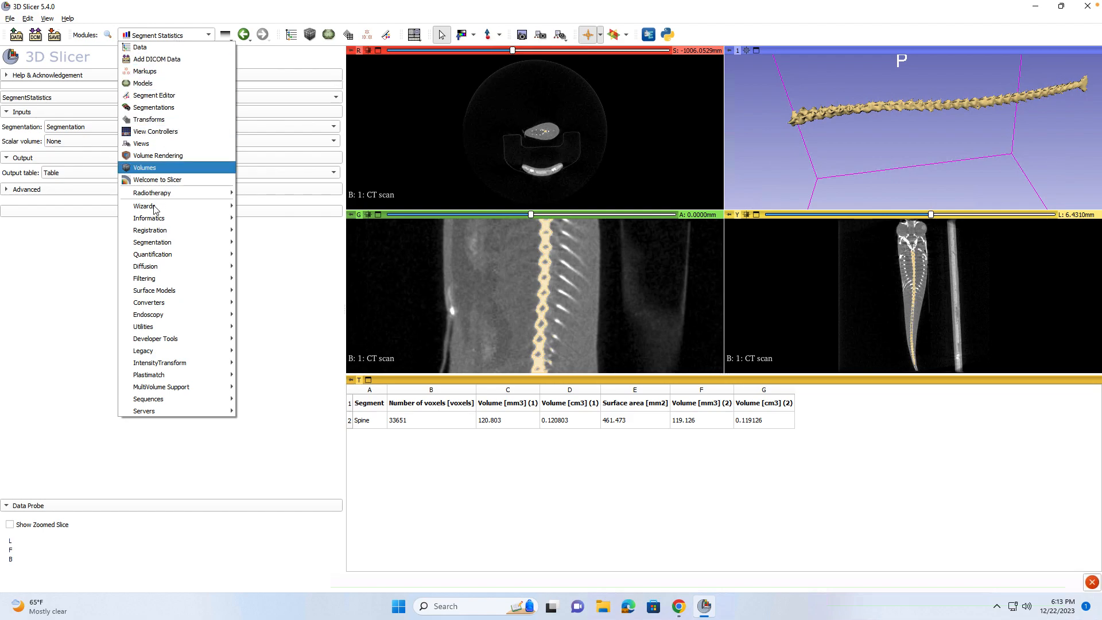
In the Segmentations module, export the Spine segment to the new labelmap Segmentation-Spine-label.
mouse_move(156, 256)
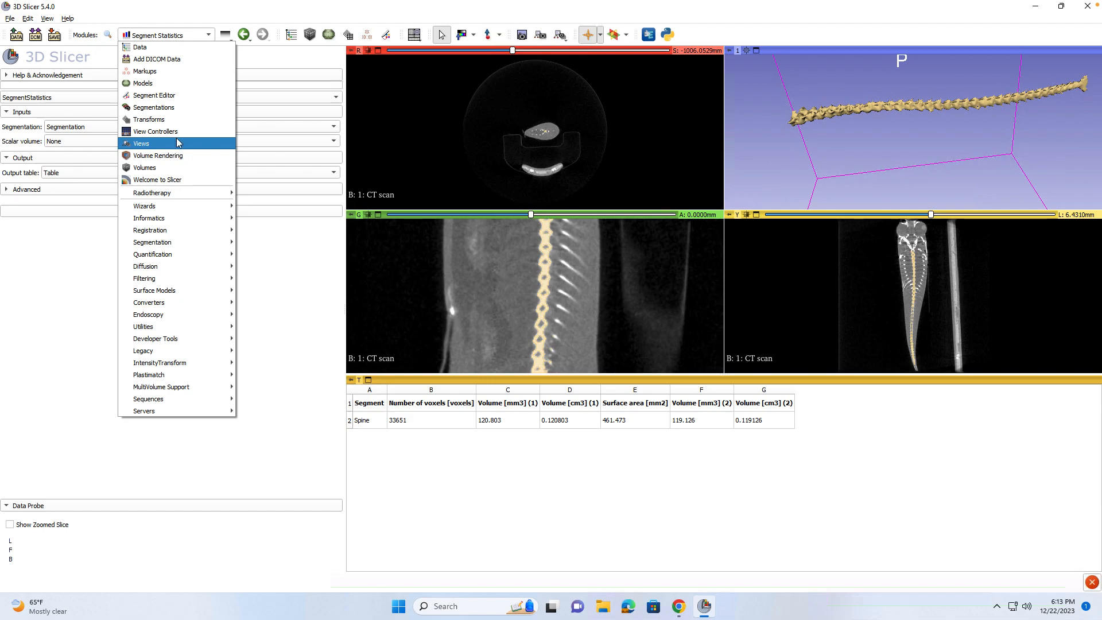
left_click(174, 107)
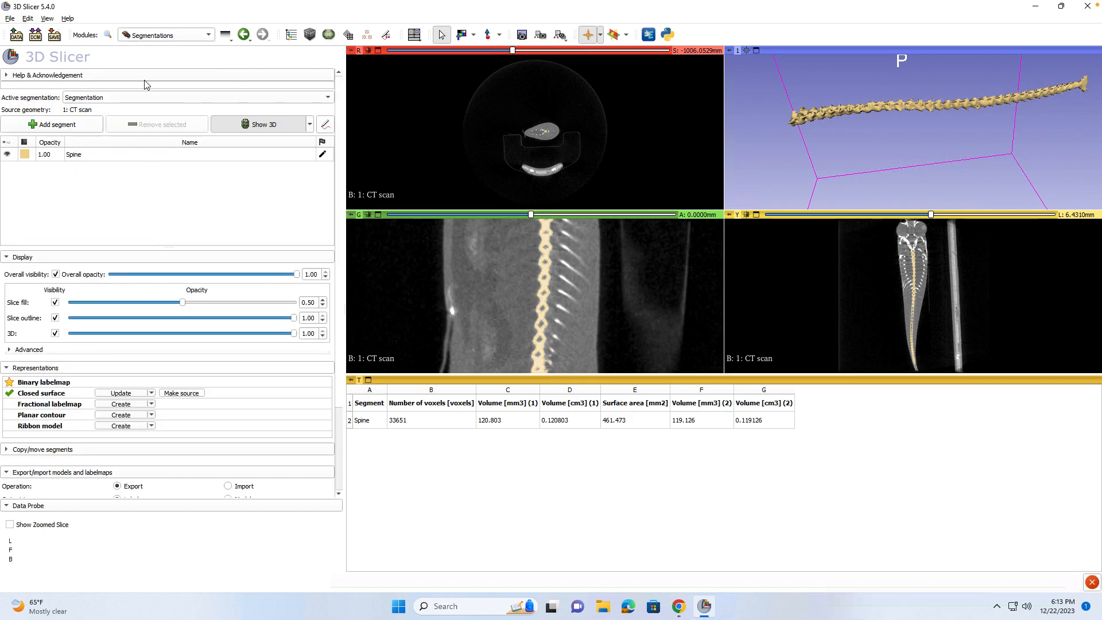
scroll(170, 391, "down", 3)
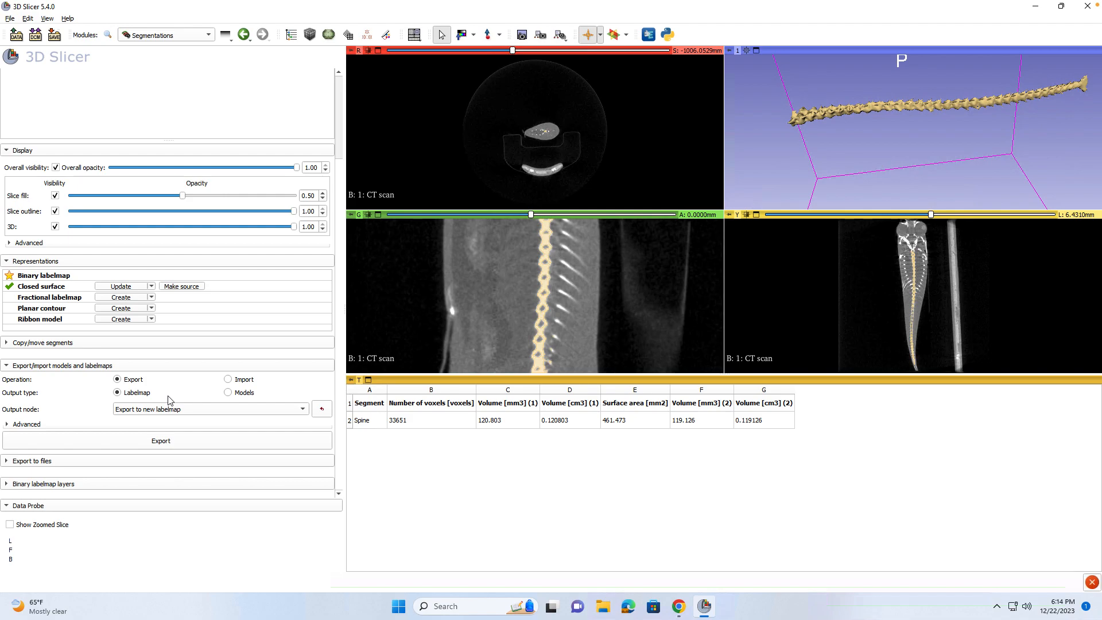
Look through Models and Segmentations, then open the Data module to view the new labelmap.
left_click(189, 35)
left_click(218, 84)
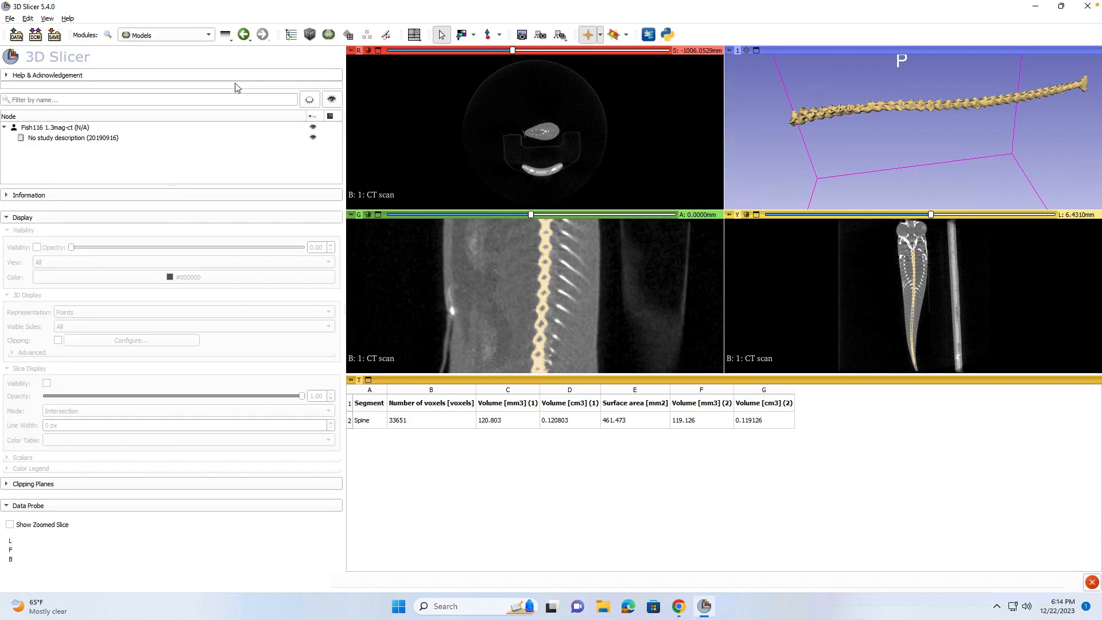
left_click(195, 36)
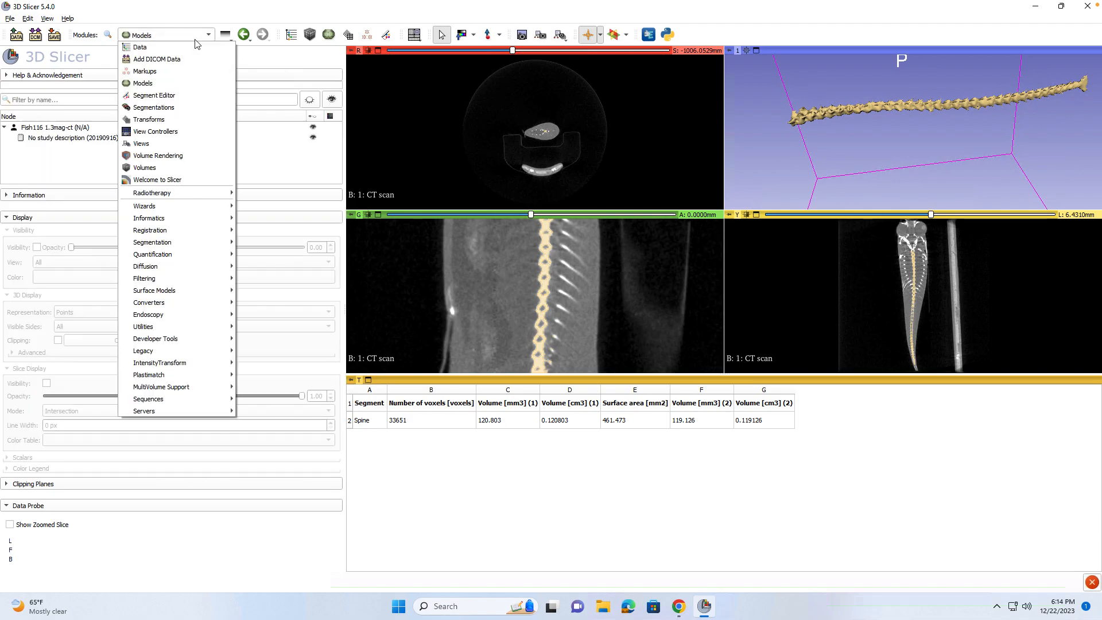
left_click(180, 107)
scroll(172, 217, "down", 3)
scroll(172, 216, "up", 3)
scroll(172, 217, "down", 3)
scroll(175, 221, "up", 3)
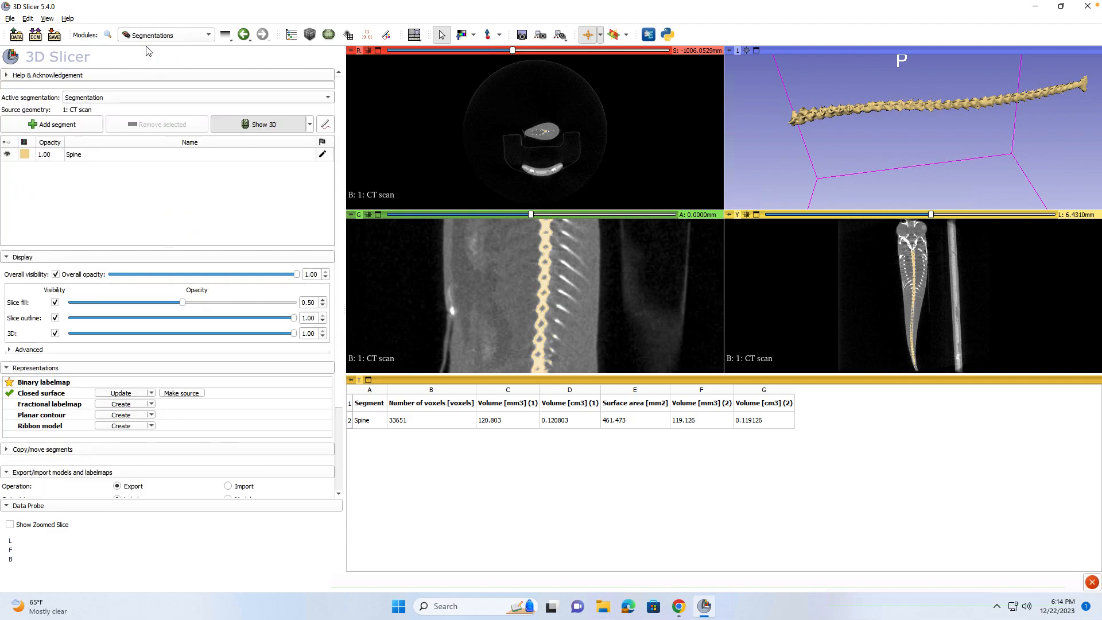
left_click(150, 35)
left_click(143, 47)
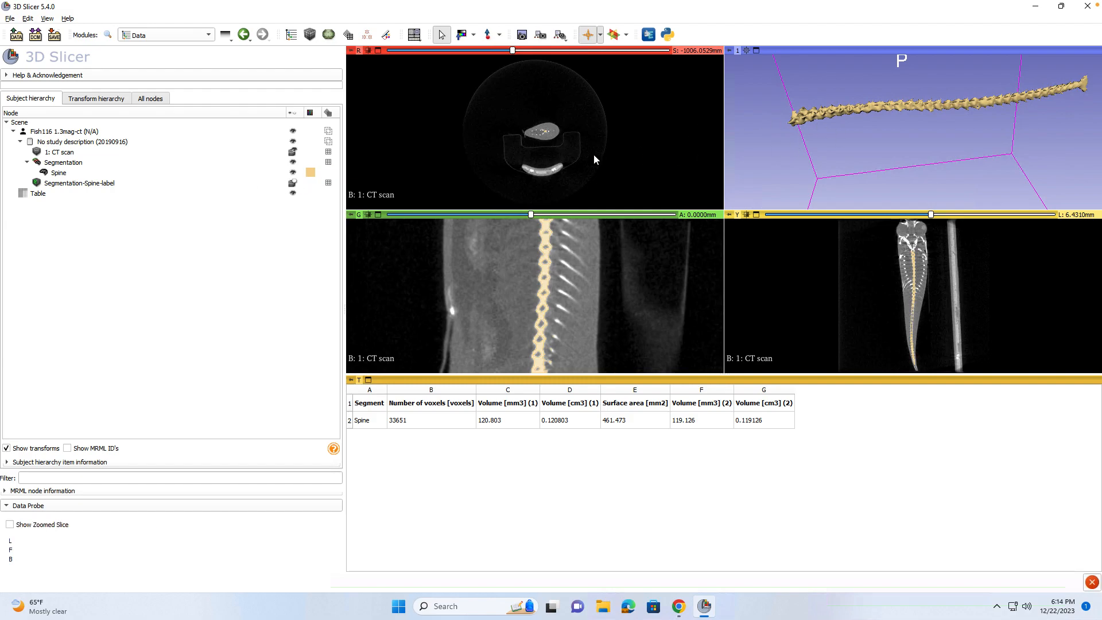
Select Segmentation-Spine-label, then open Quantification > Bone Morphometry Features > Compute BM Features.
left_click(74, 183)
mouse_move(74, 183)
left_mouse_down()
mouse_move(73, 198)
mouse_move(72, 187)
left_mouse_up()
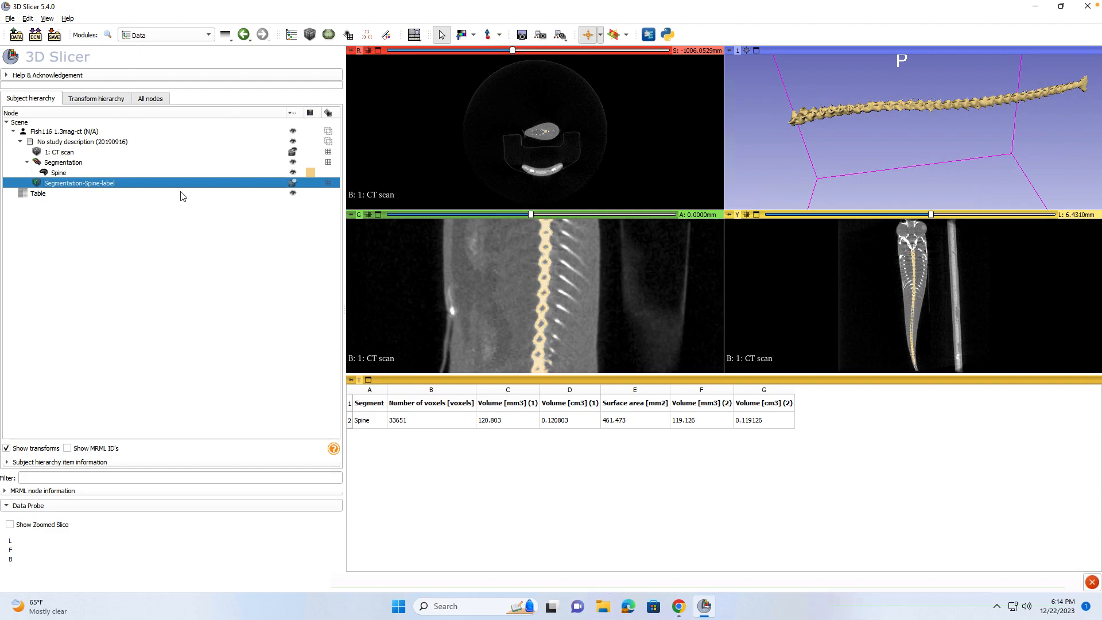
left_click(142, 38)
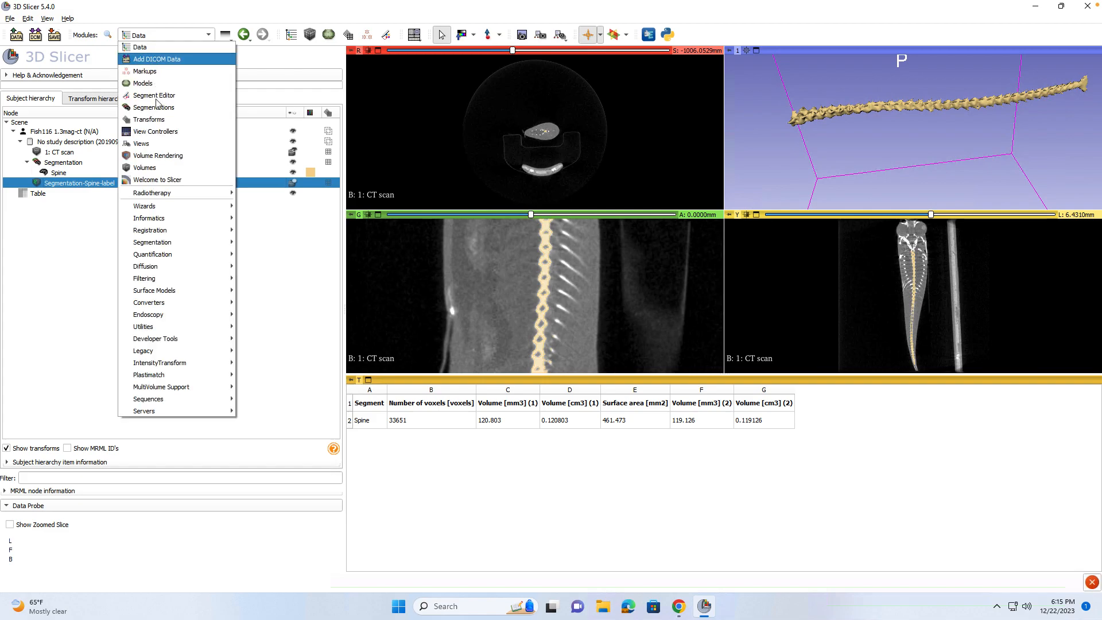
mouse_move(156, 256)
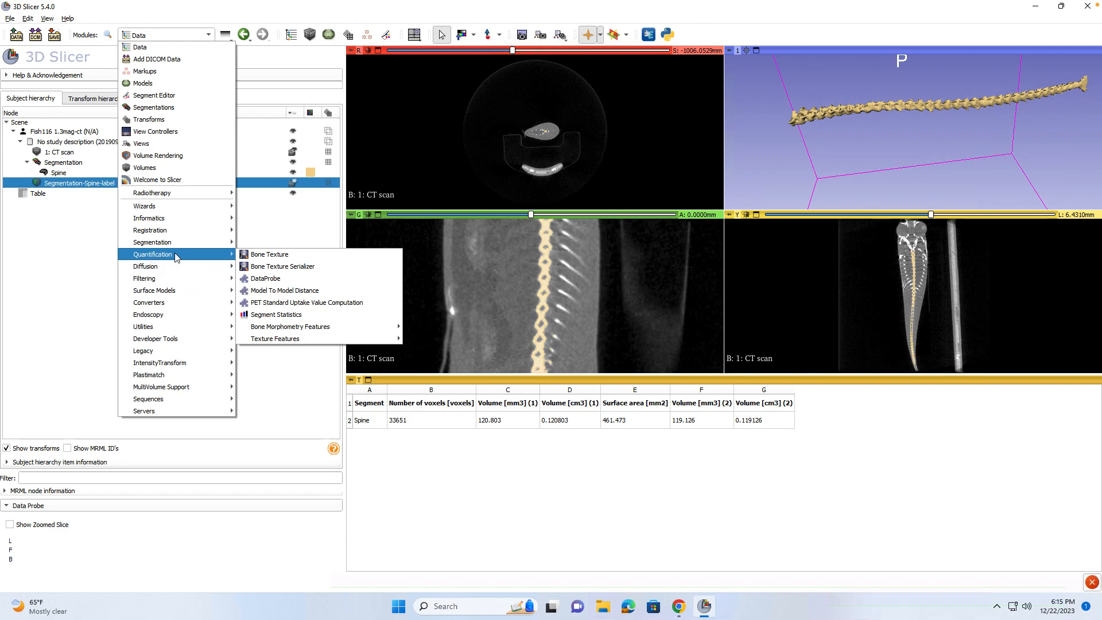
mouse_move(298, 328)
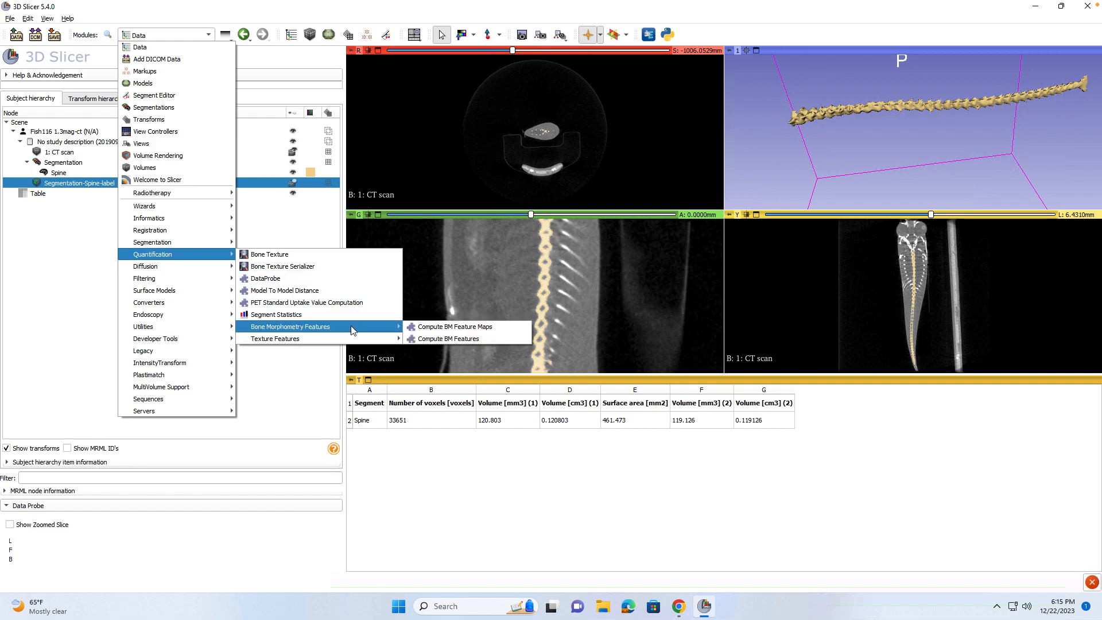
left_click(441, 340)
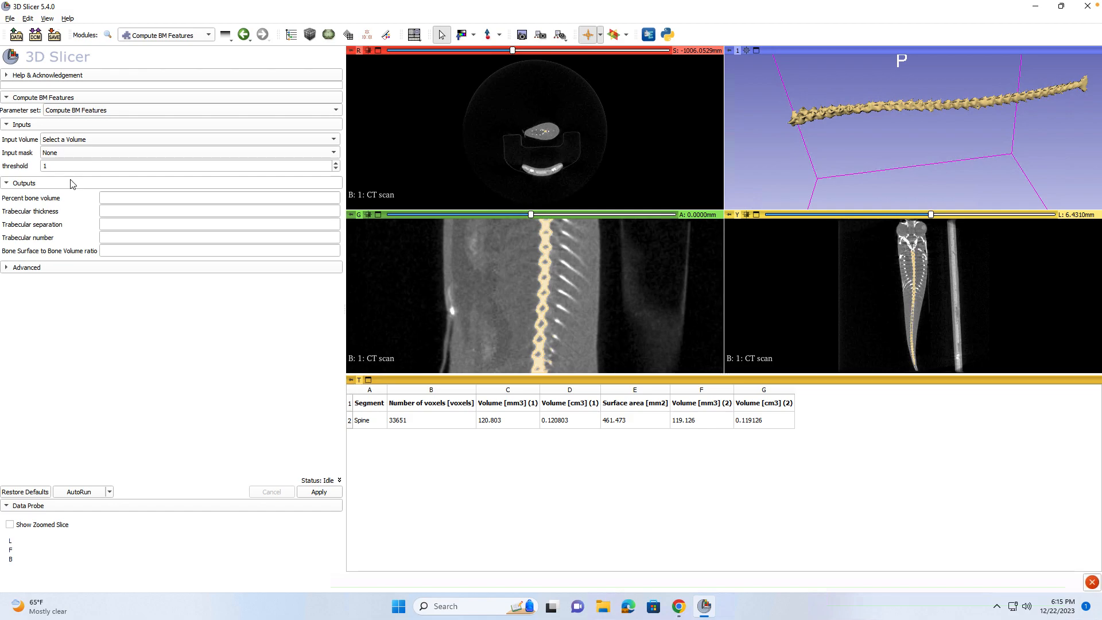
Run Compute BM Features with Segmentation-Spine-label as both input volume and mask, giving thickness 0.418342.
left_click(99, 140)
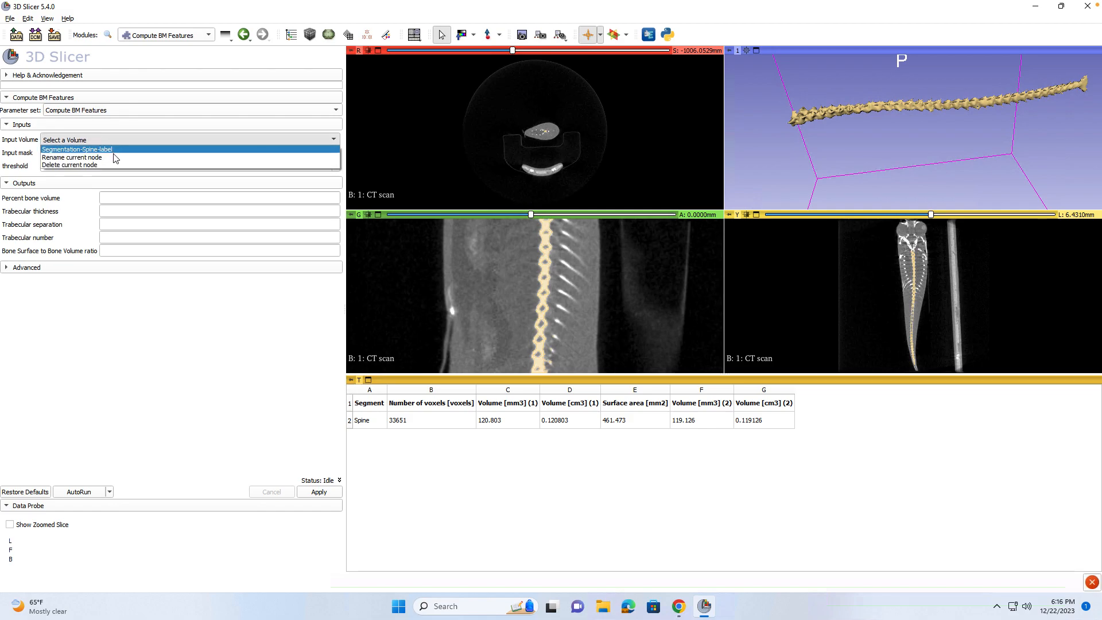
left_click(112, 149)
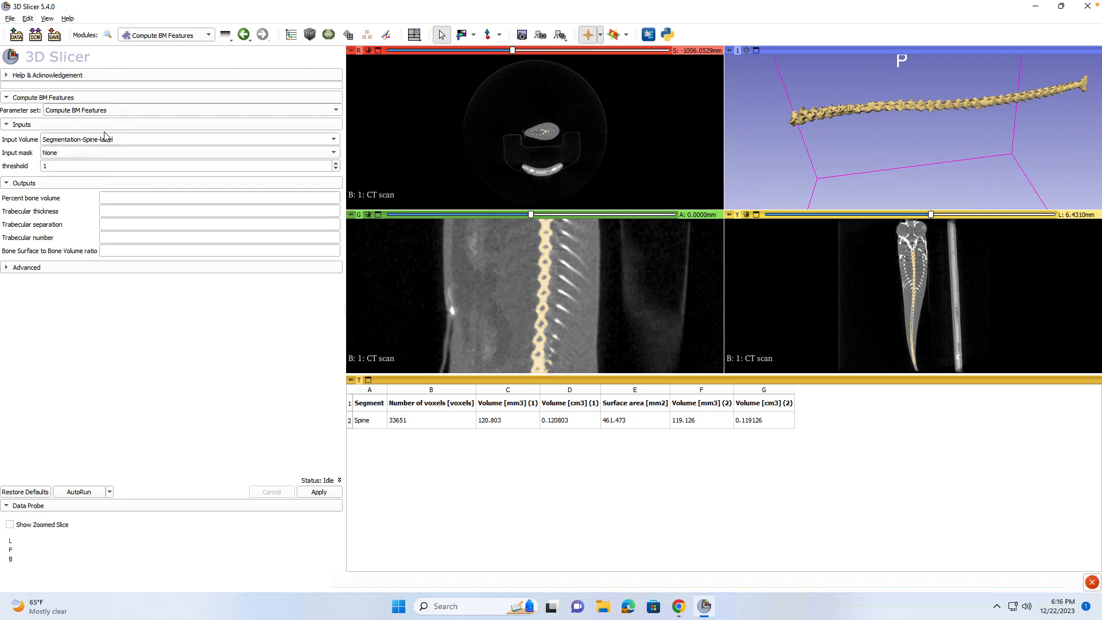
left_click(62, 153)
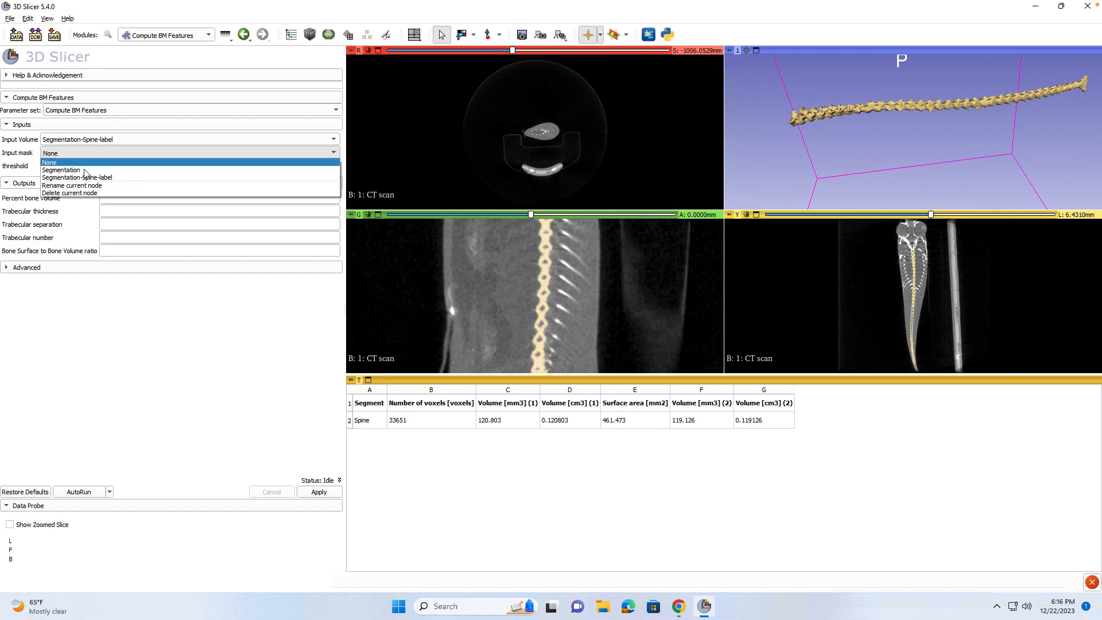
left_click(89, 178)
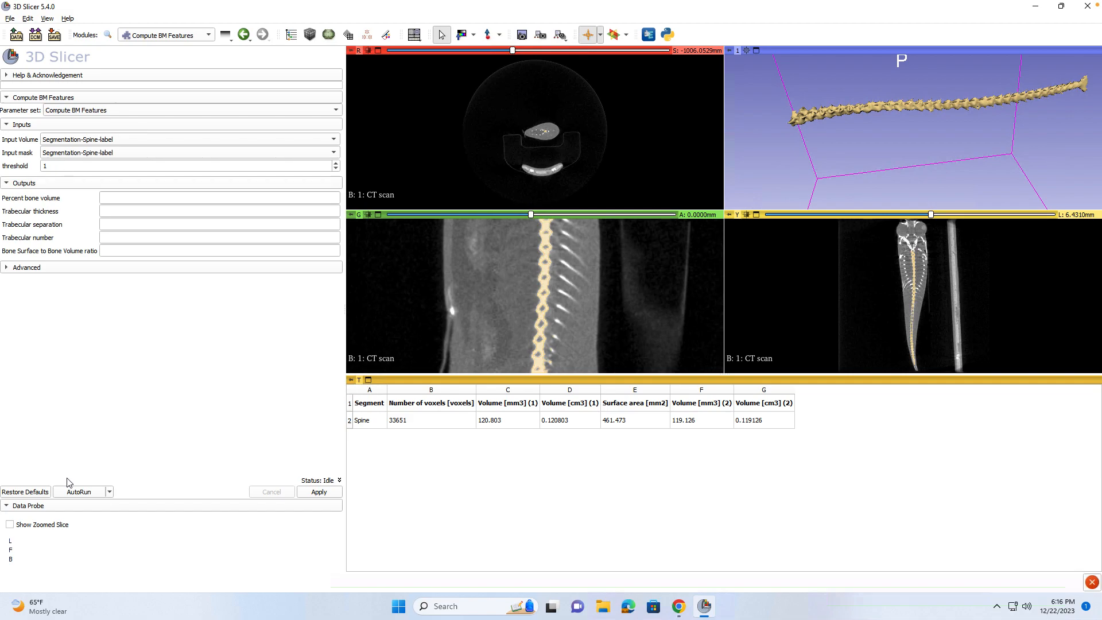
left_click(320, 492)
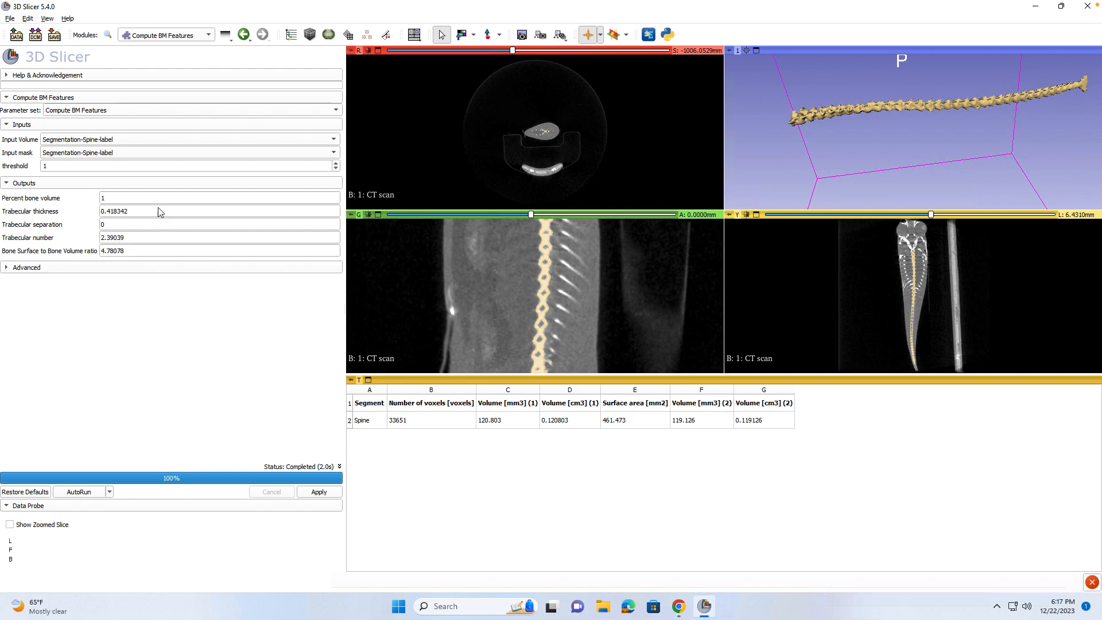
mouse_move(177, 2)
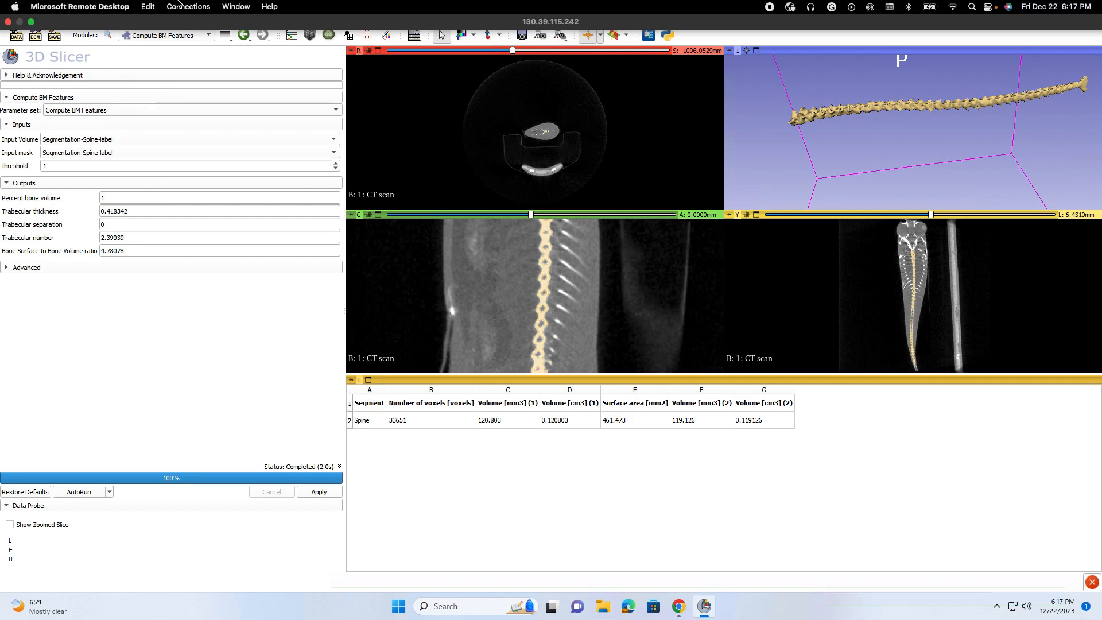
Reveal the Quantification > Texture Features submenu in the Modules menu.
left_click(204, 37)
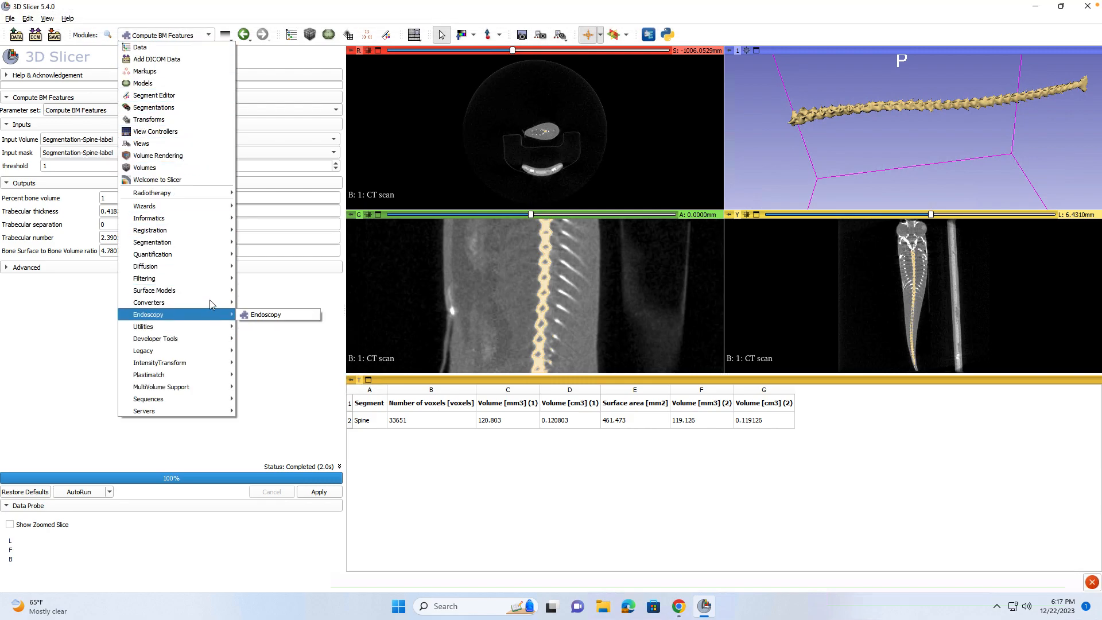
mouse_move(217, 254)
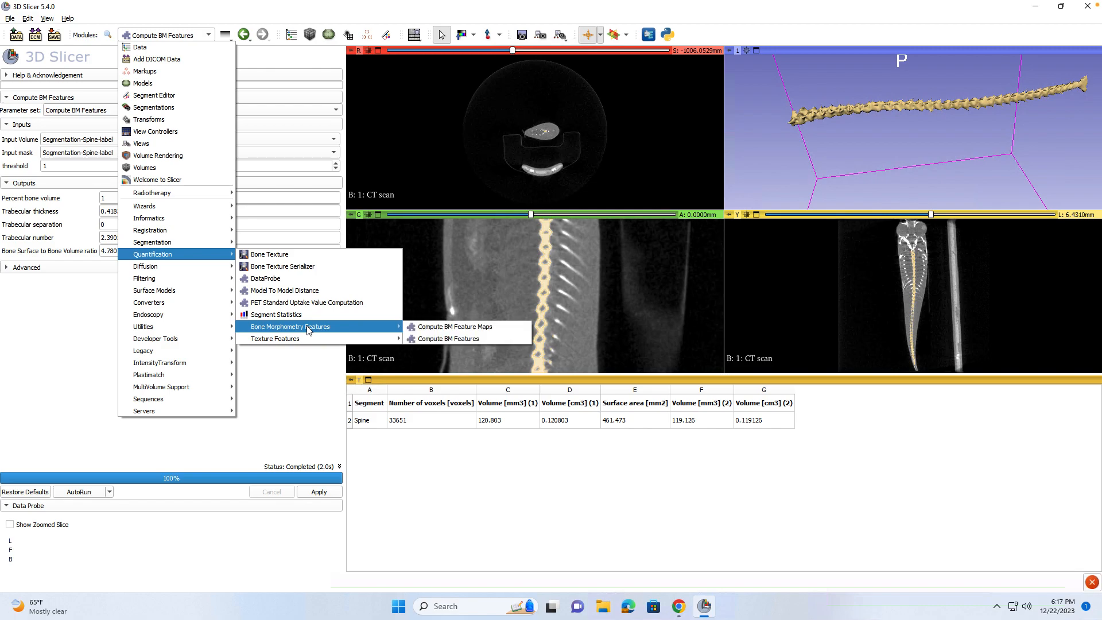
mouse_move(309, 343)
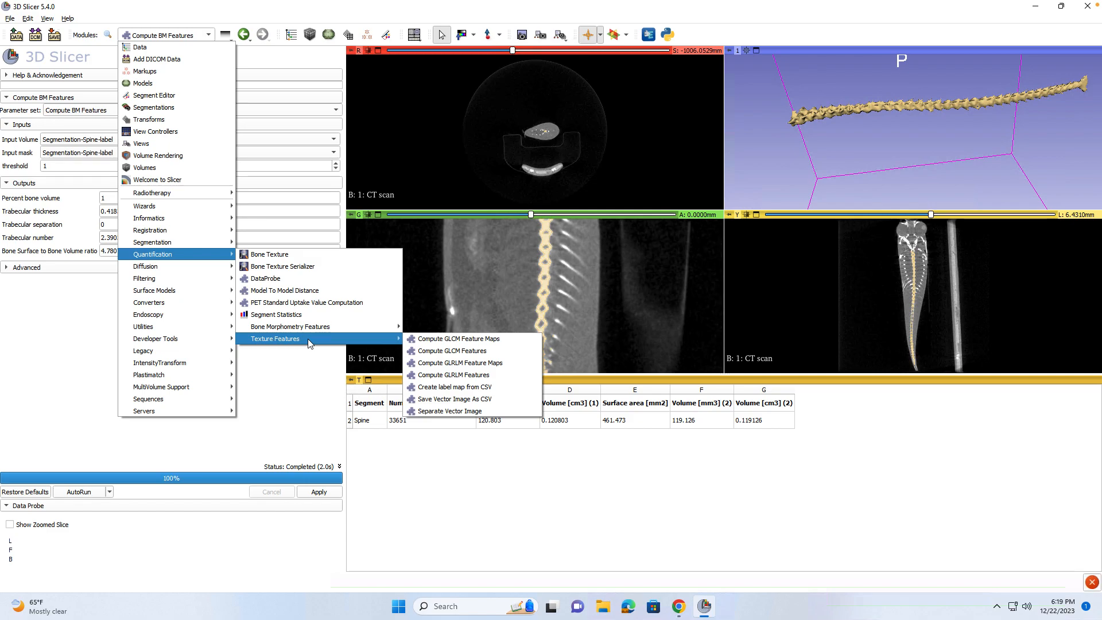
Reveal Compute GLRLM Features in the Quantification > Texture Features submenu.
mouse_move(380, 348)
Open Compute GLRLM Features and set Pixel Intensity Min to 1.
left_click(468, 376)
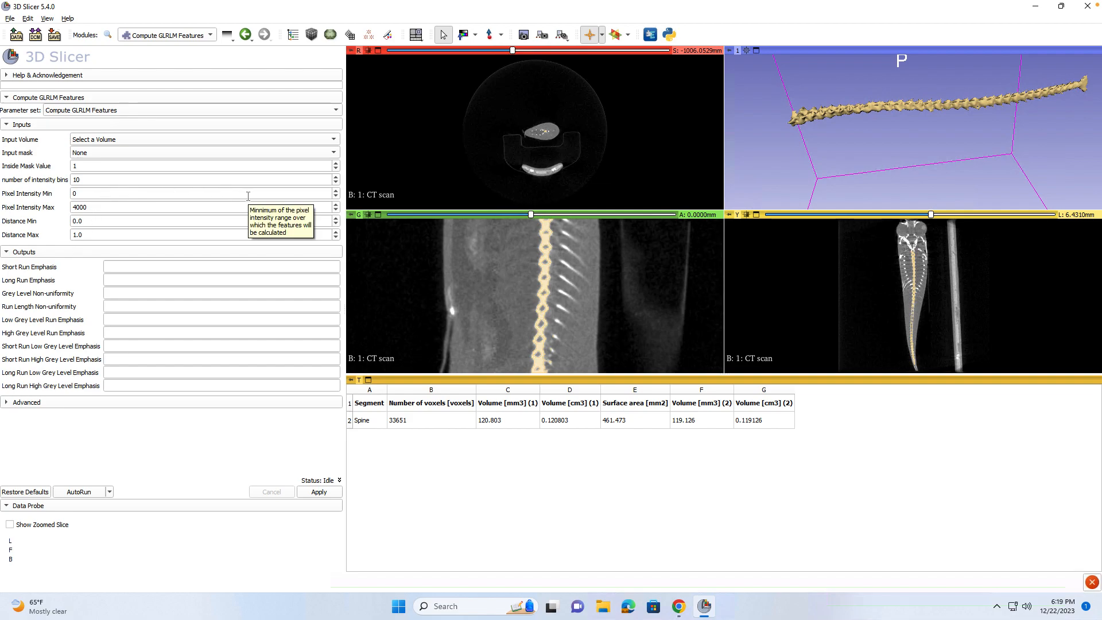
left_click(336, 191)
left_click(250, 252)
left_click(232, 257)
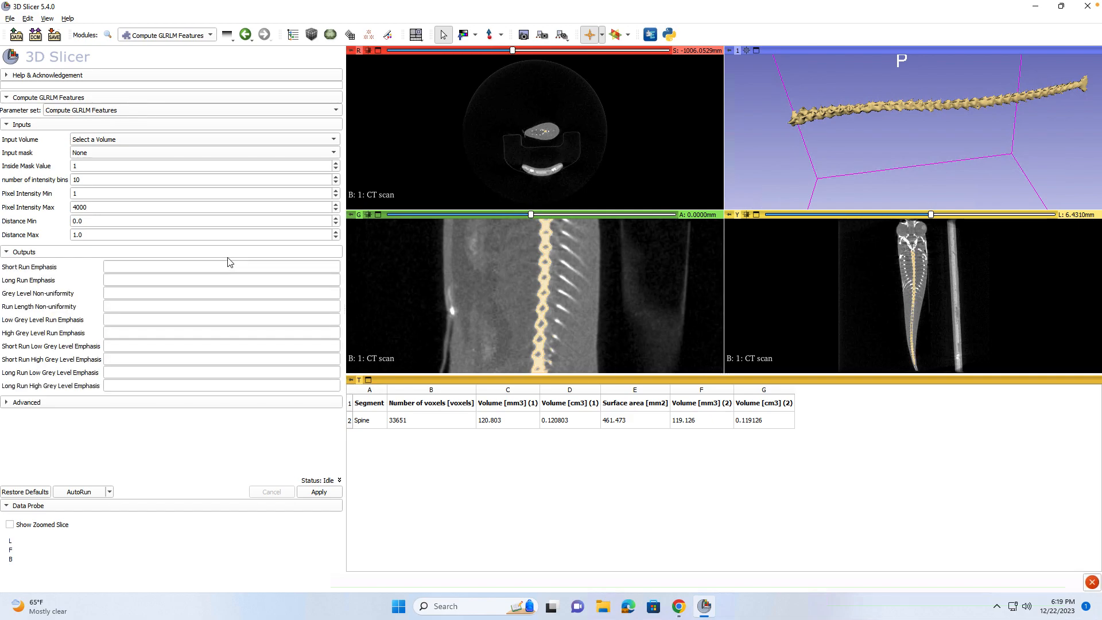
Choose Segmentation-Spine-label as both the Input Volume and the Input mask.
left_click(121, 144)
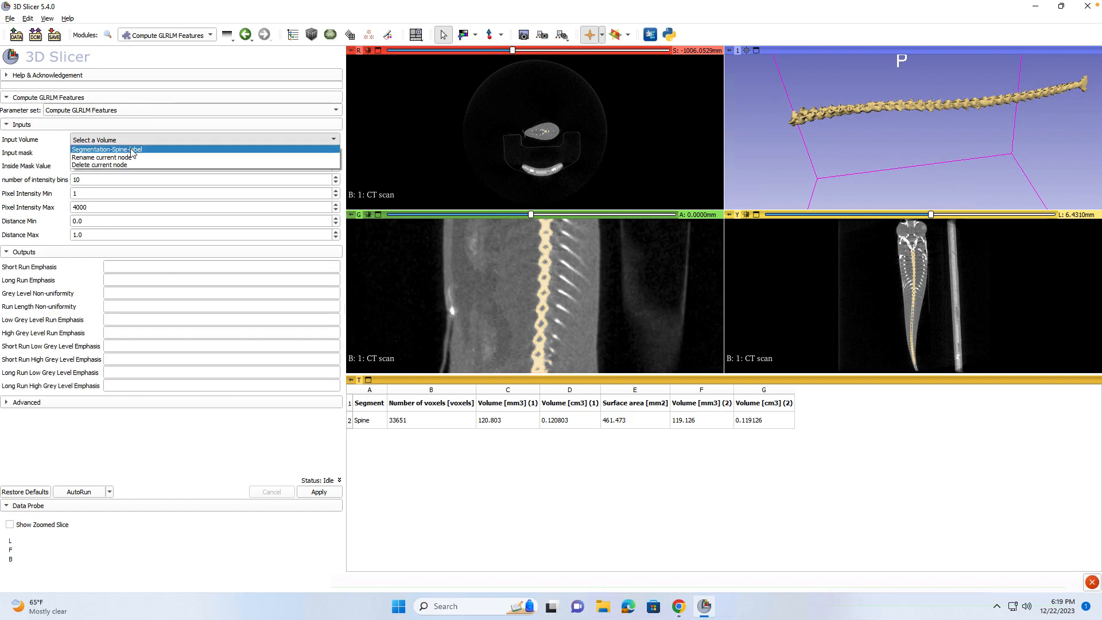
left_click(128, 151)
left_click(129, 154)
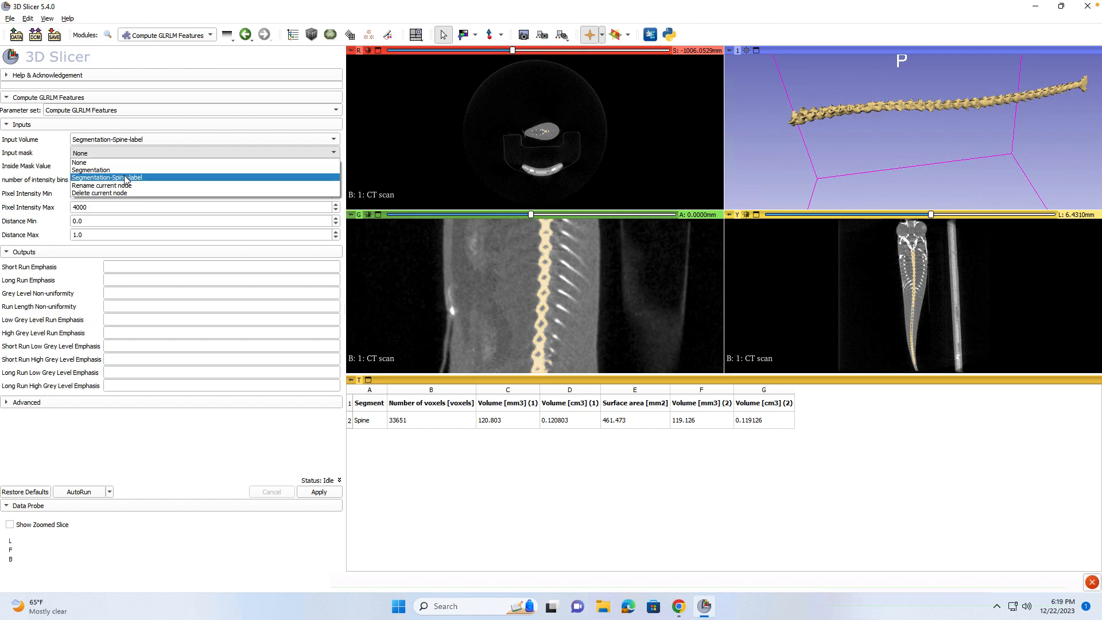
left_click(126, 177)
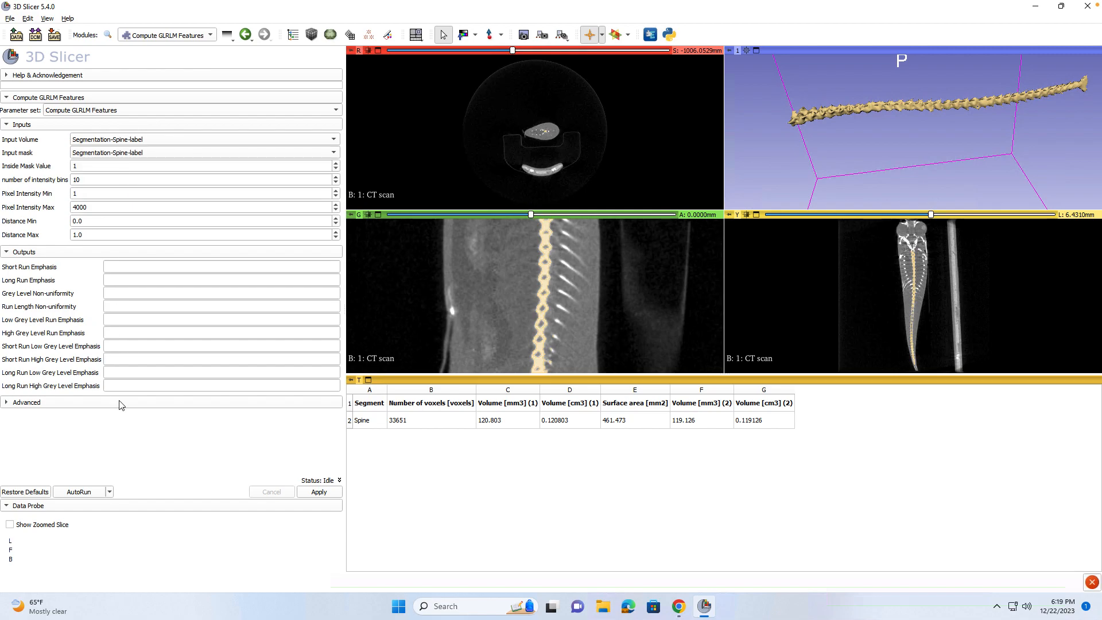
Run the GLRLM computation, giving Short Run Emphasis 0.288812 and Long Run Emphasis 23.5853.
left_click(310, 494)
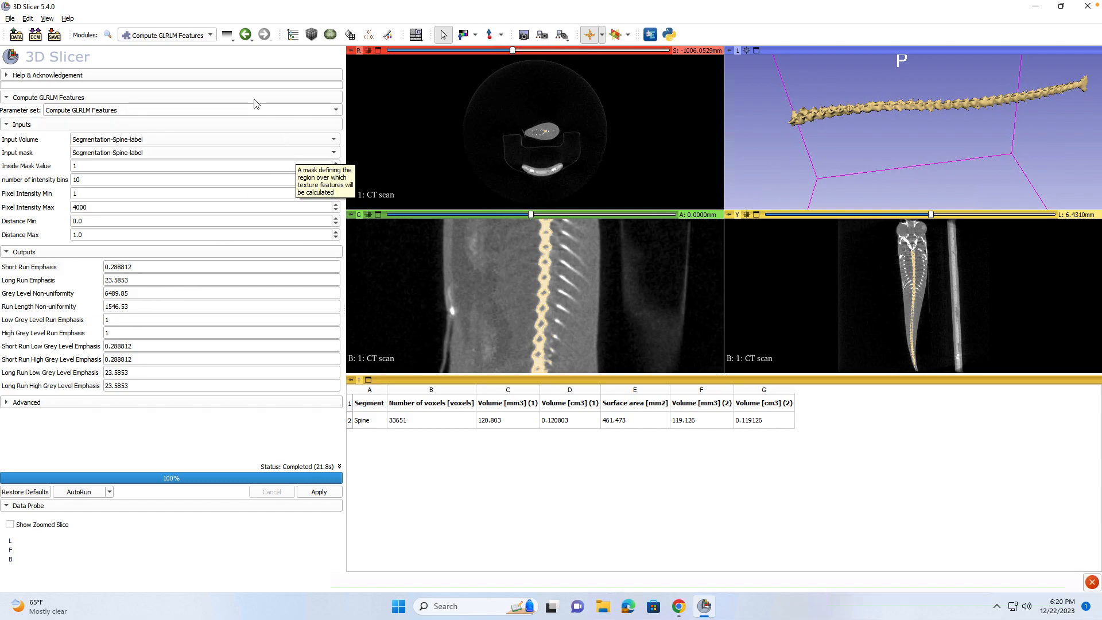
left_click(187, 35)
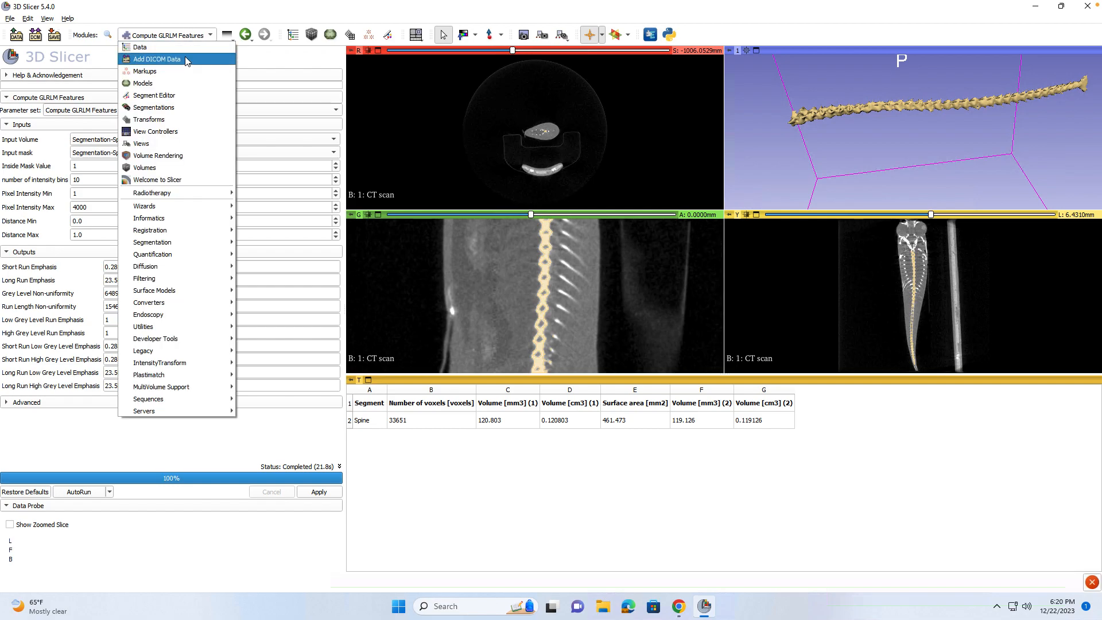
left_click(170, 21)
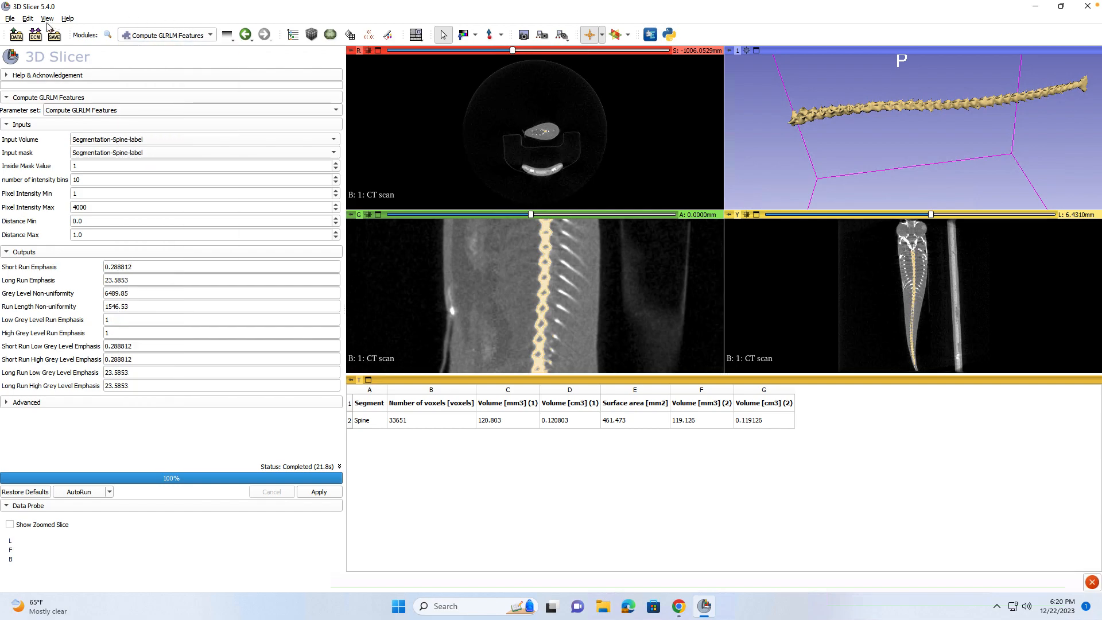
Open Save Data, review the listed scene files, and choose the Medical Reality Bundle option.
left_click(9, 18)
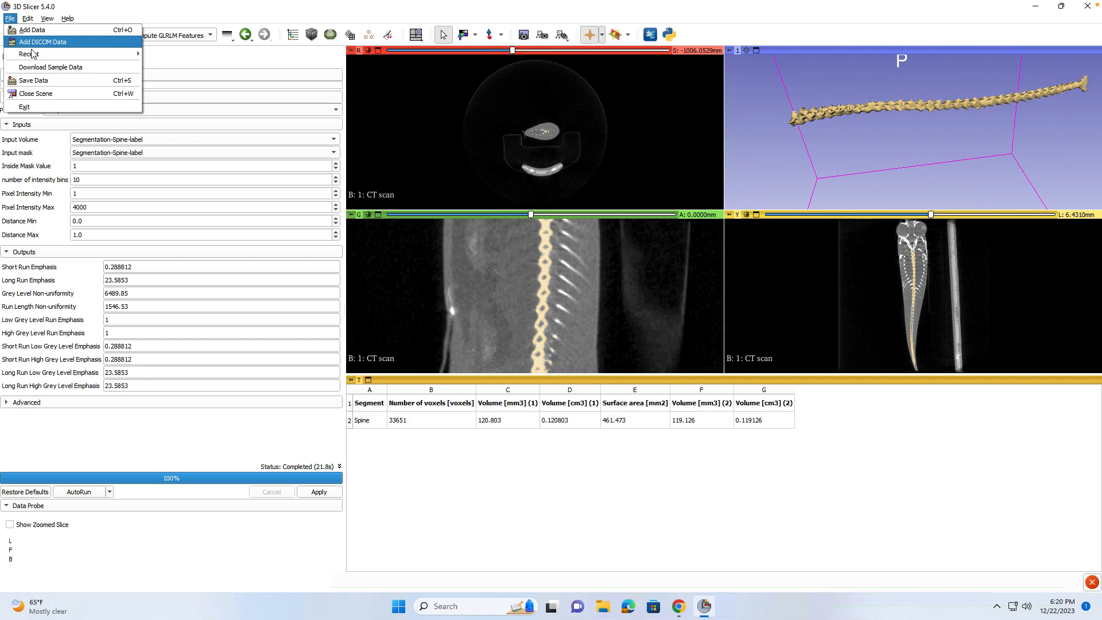
left_click(32, 81)
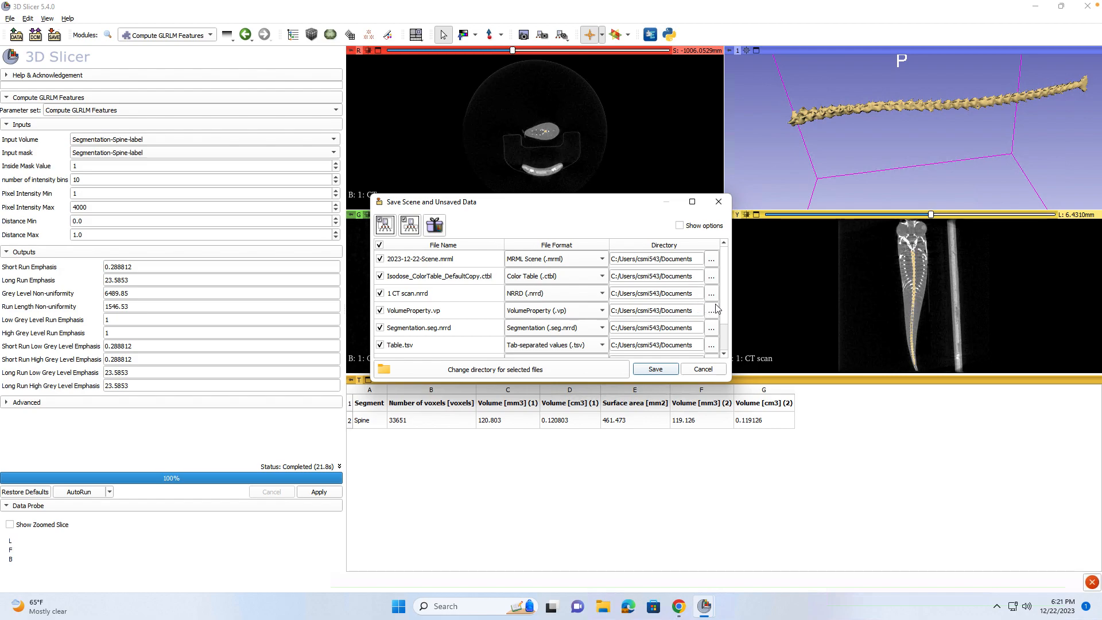
scroll(727, 321, "down", 1)
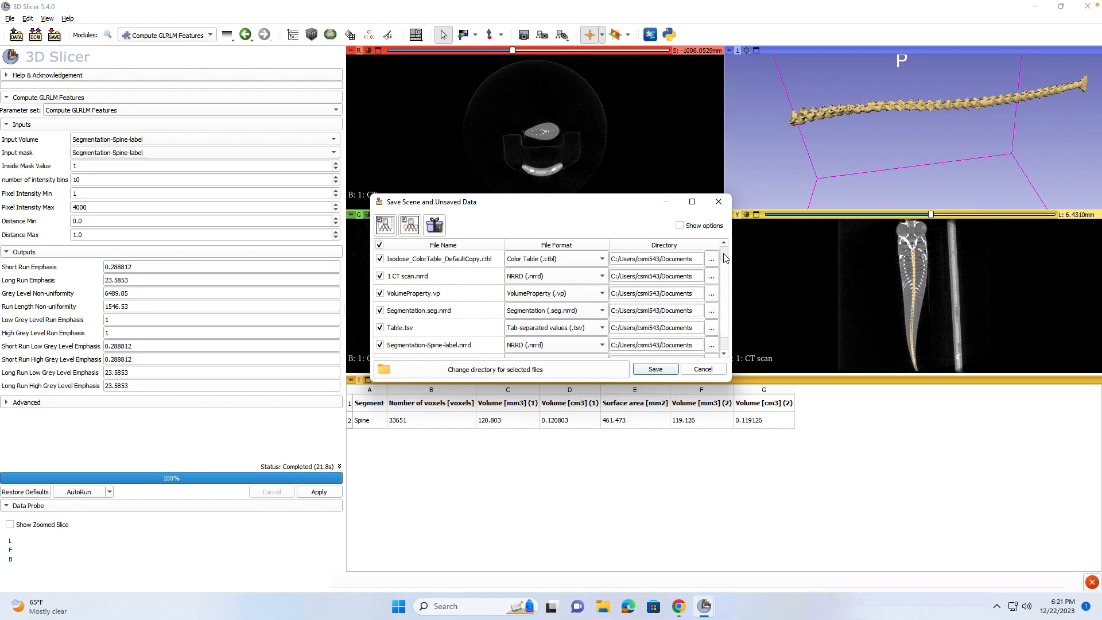
scroll(727, 277, "up", 1)
scroll(436, 333, "down", 1)
scroll(436, 333, "up", 1)
scroll(436, 333, "down", 2)
scroll(437, 333, "up", 2)
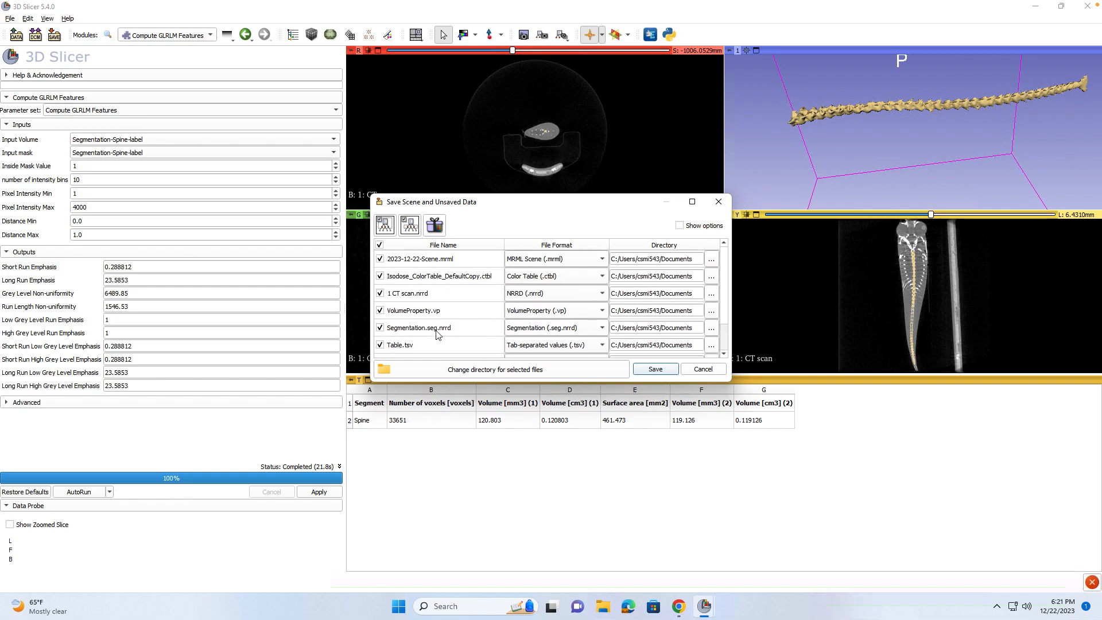
scroll(579, 320, "down", 2)
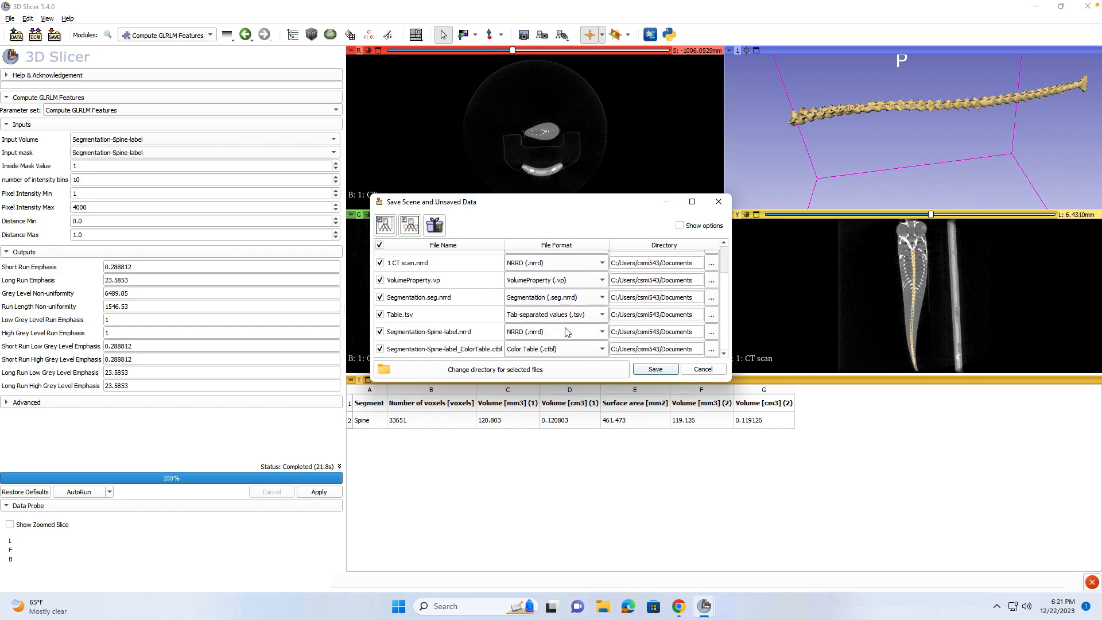
scroll(452, 324, "up", 2)
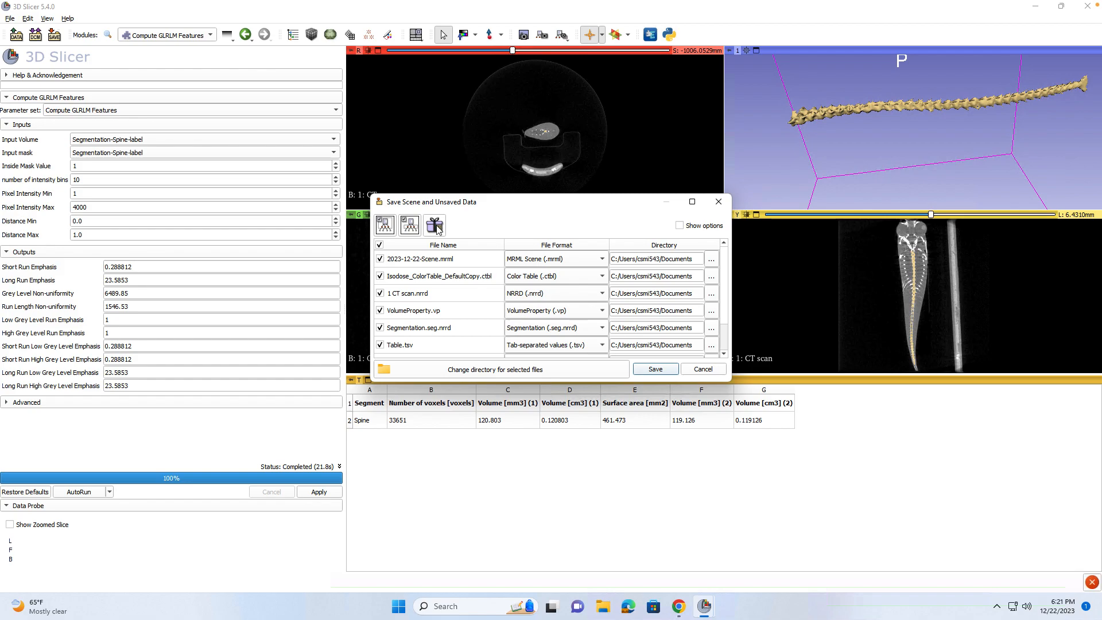
left_click(437, 226)
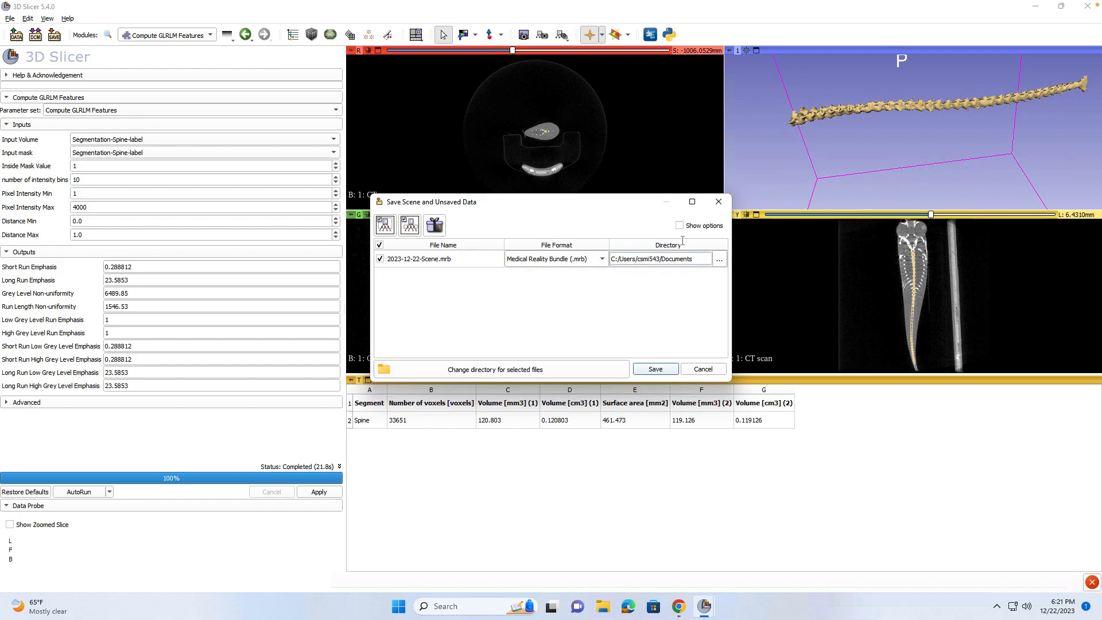
Save 2023-12-22-Scene.mrb to the Desktop folder and minimize the Remote Desktop window.
left_click(719, 260)
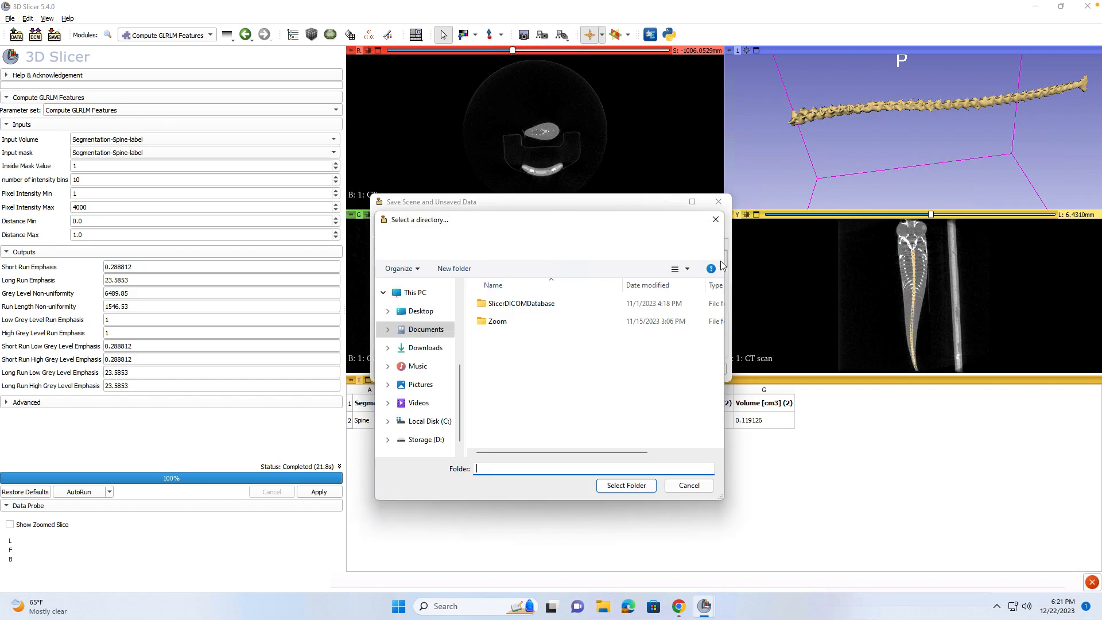
left_click(556, 312)
scroll(434, 396, "down", 1)
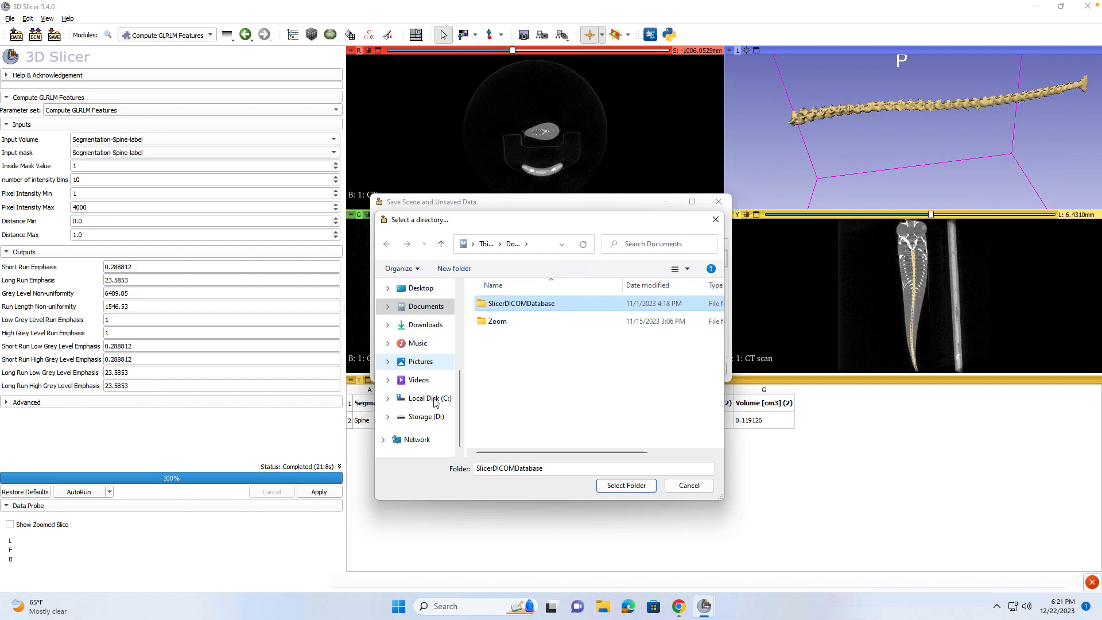
left_click(426, 417)
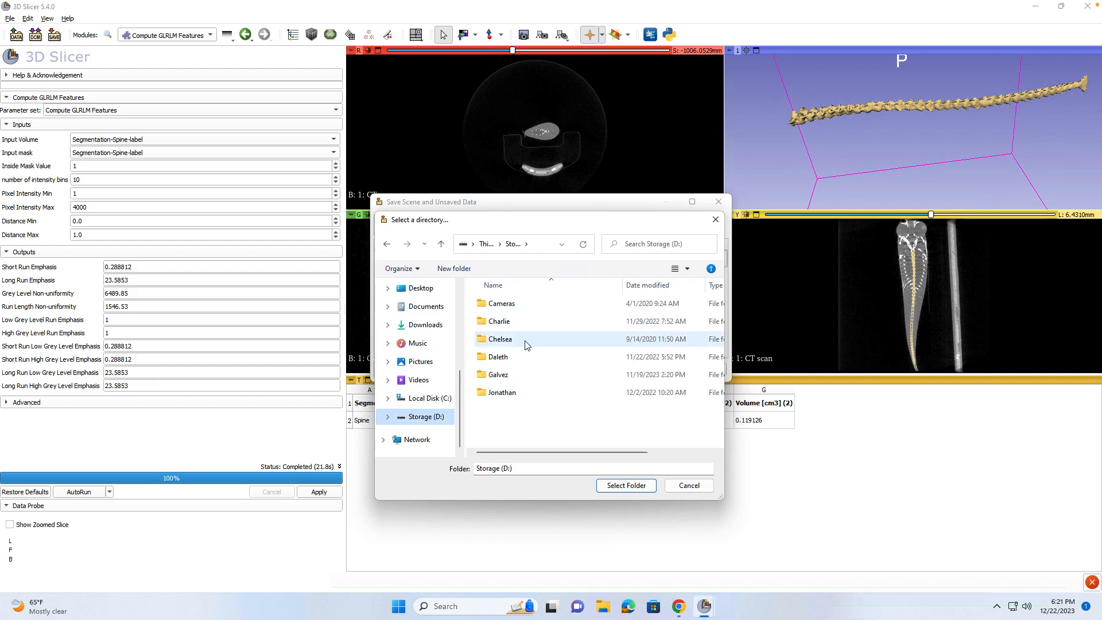
left_click(427, 399)
left_click(405, 287)
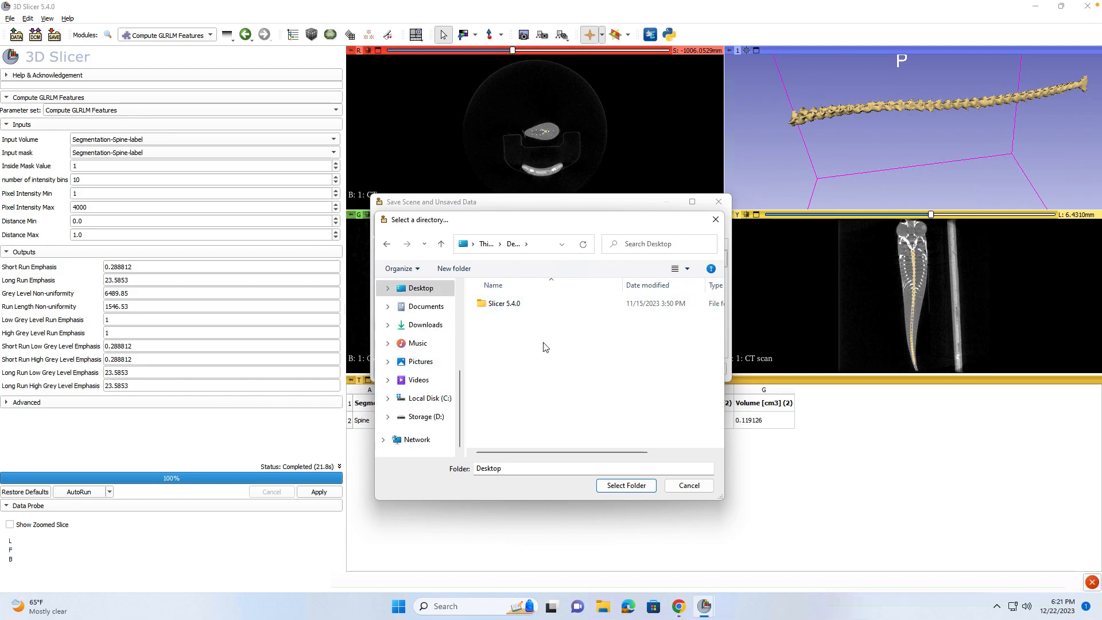
left_click(625, 486)
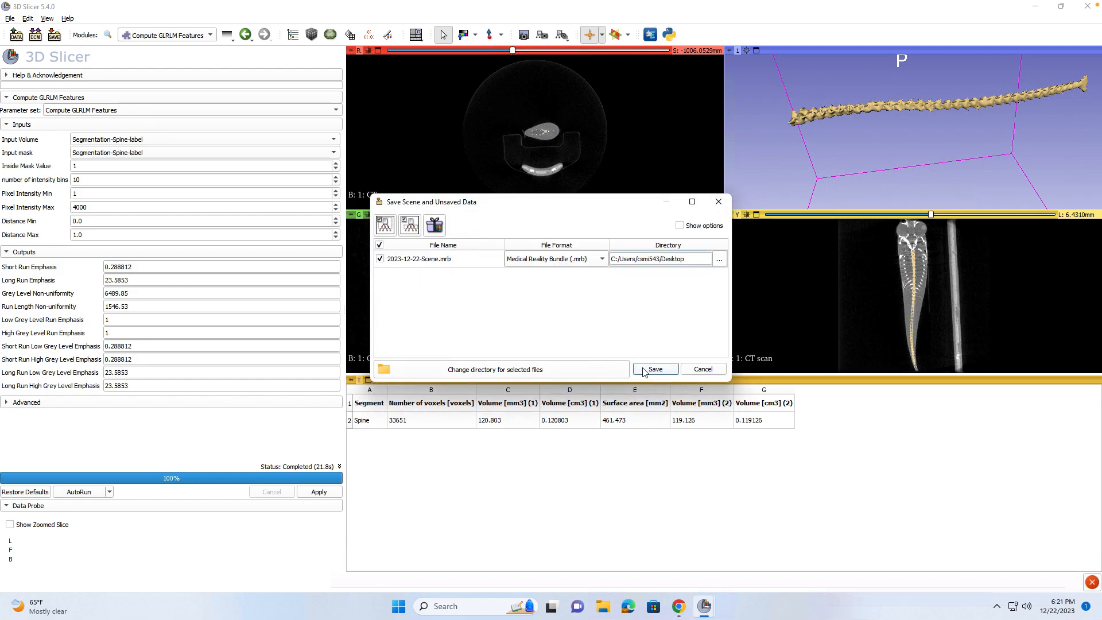
left_click(646, 370)
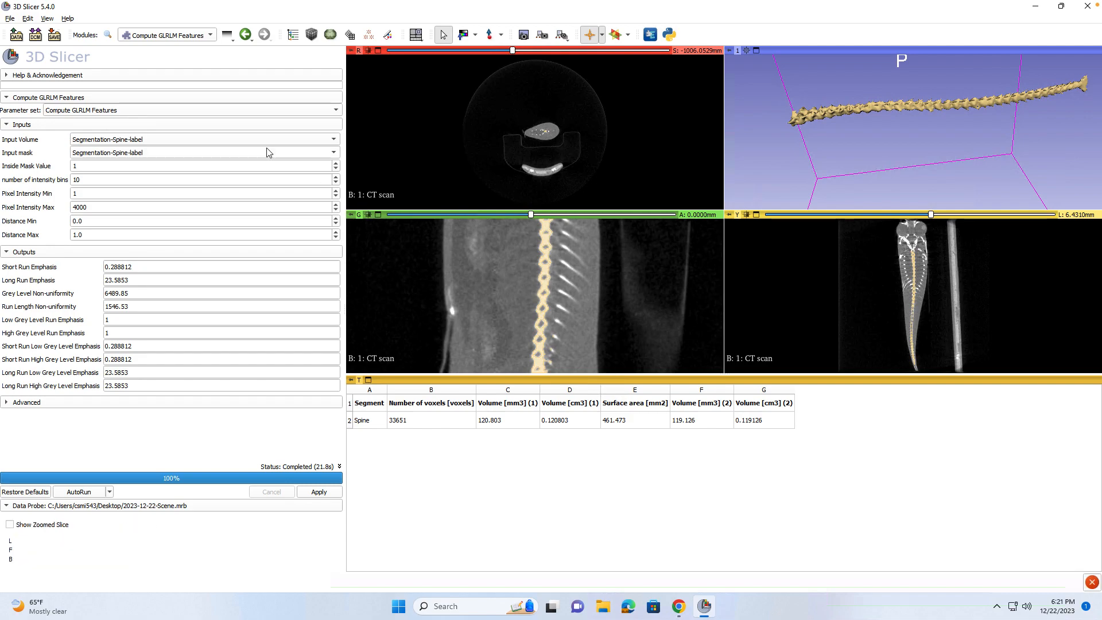
mouse_move(39, 11)
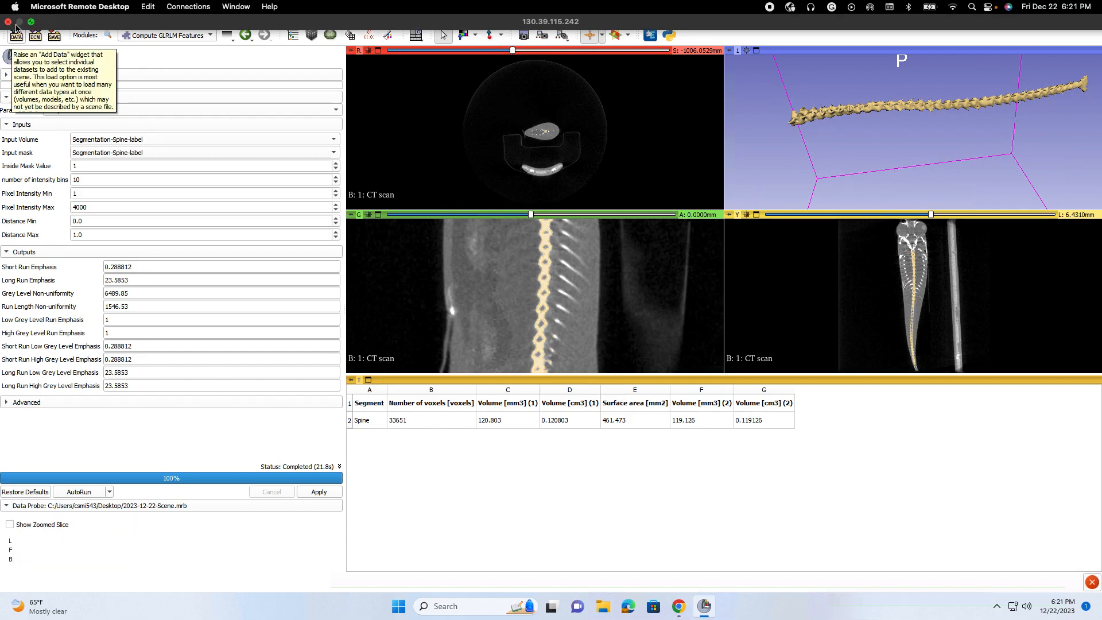
left_click(19, 22)
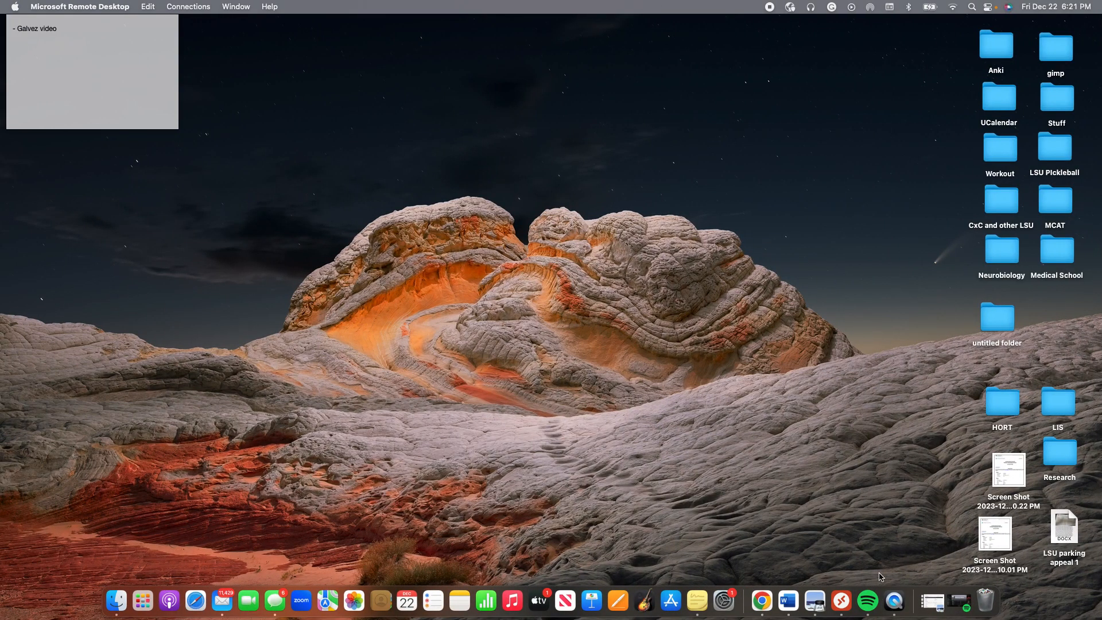
Reconnect to the remote PC with the account e-mail and password, accept the certificate, exit full screen.
left_click(842, 601)
double_click(447, 133)
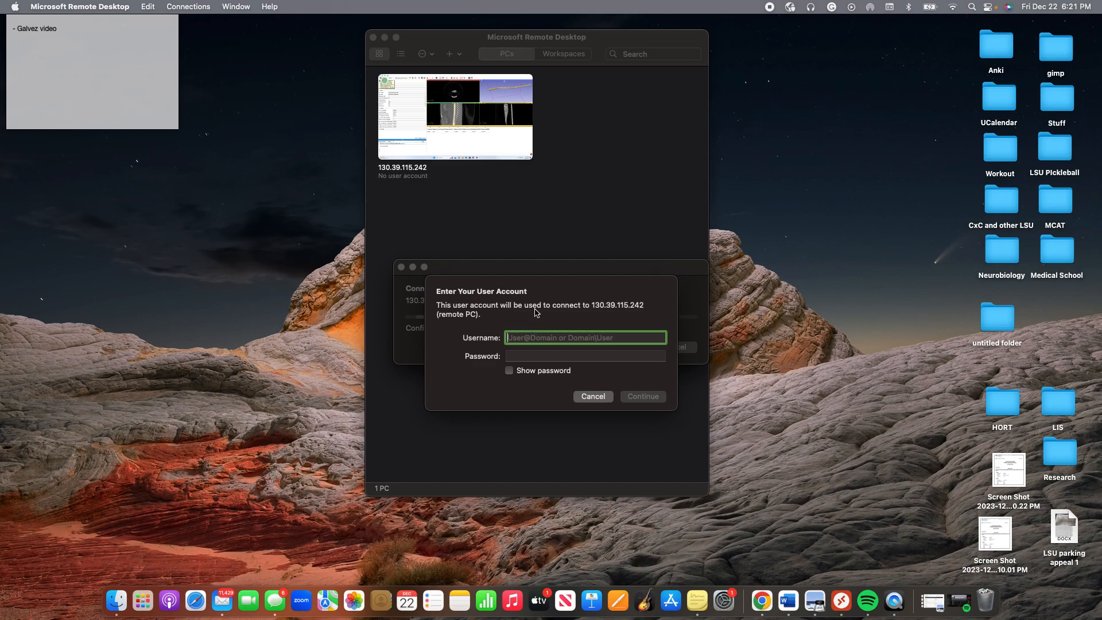
key("Tab")
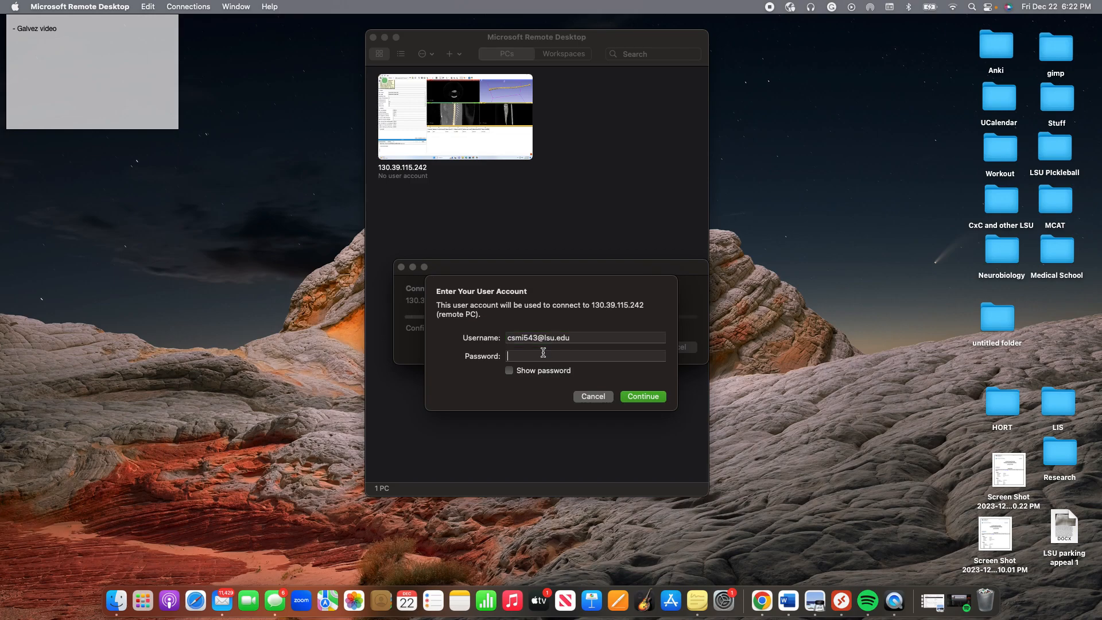
type("•••••••••••••••••")
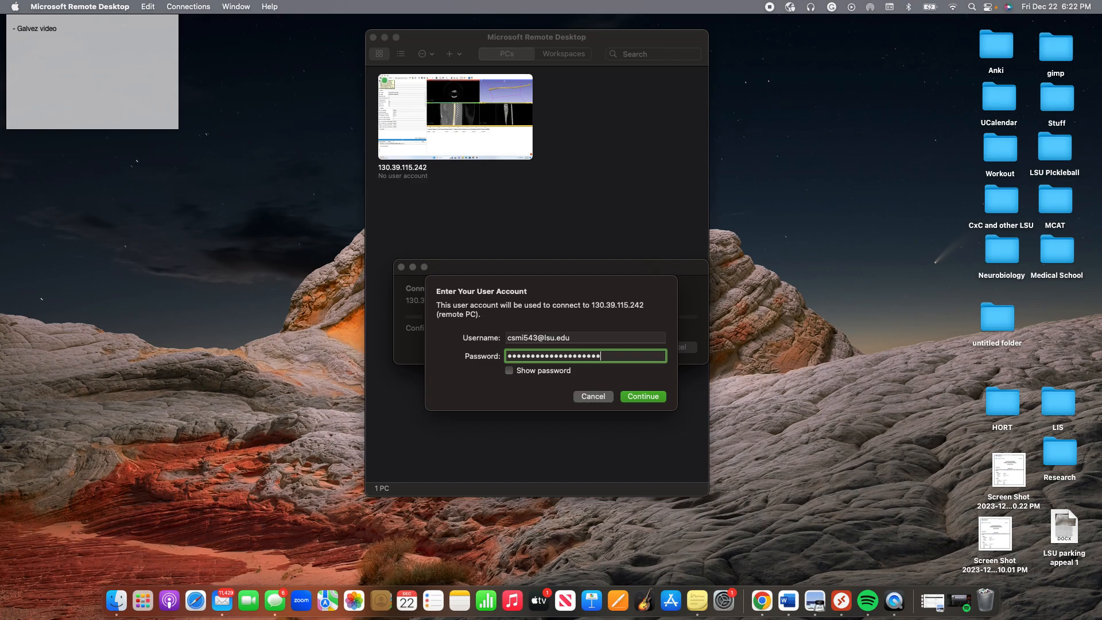
key("Return")
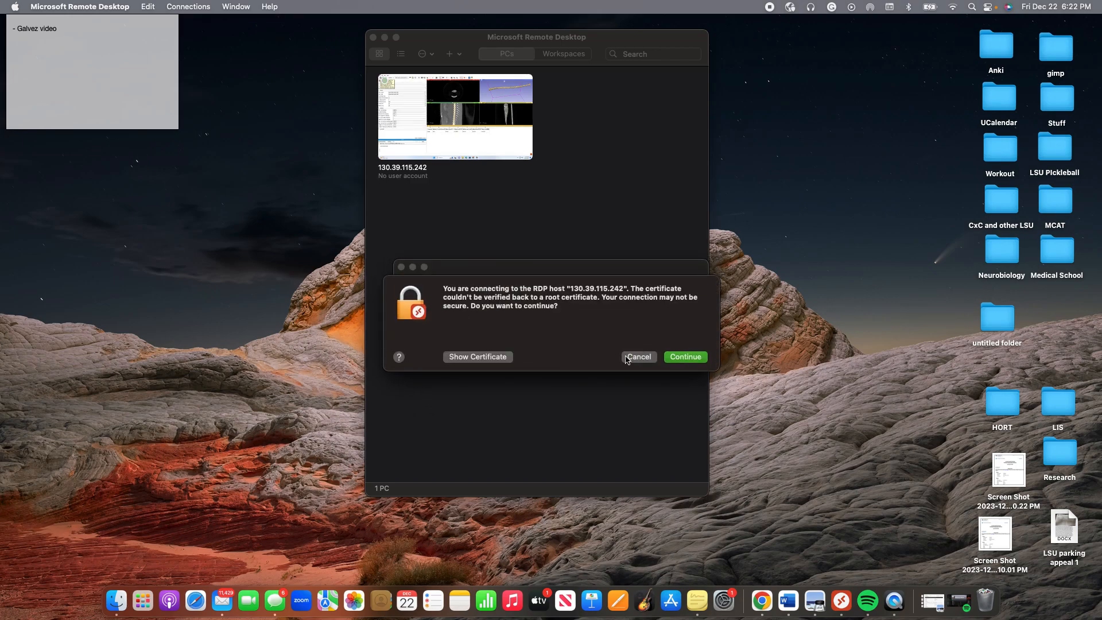
left_click(689, 356)
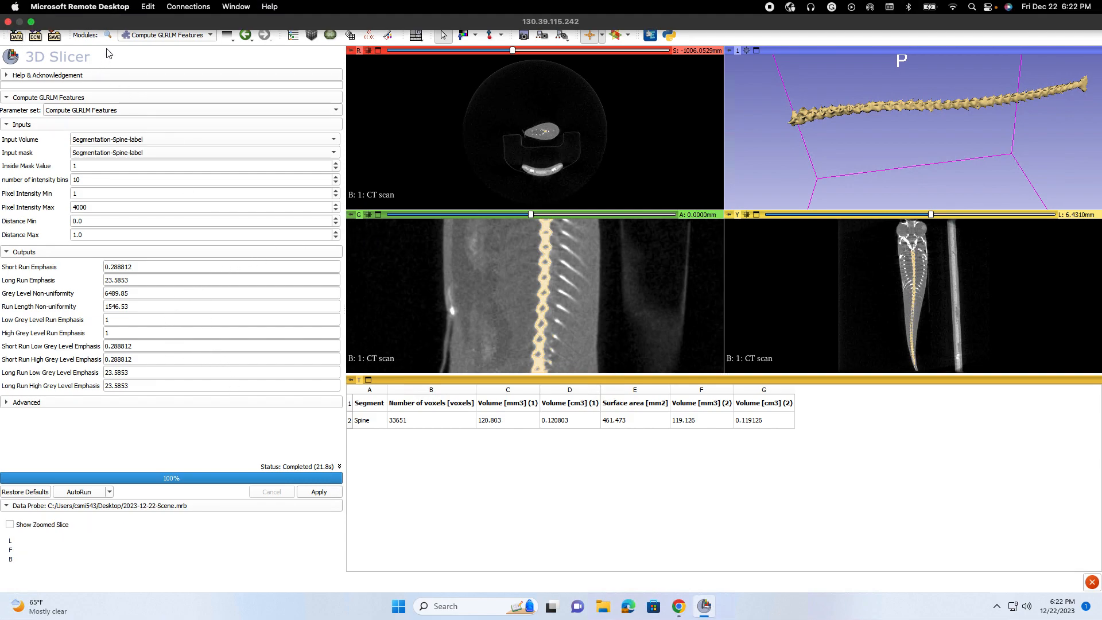
left_click(31, 21)
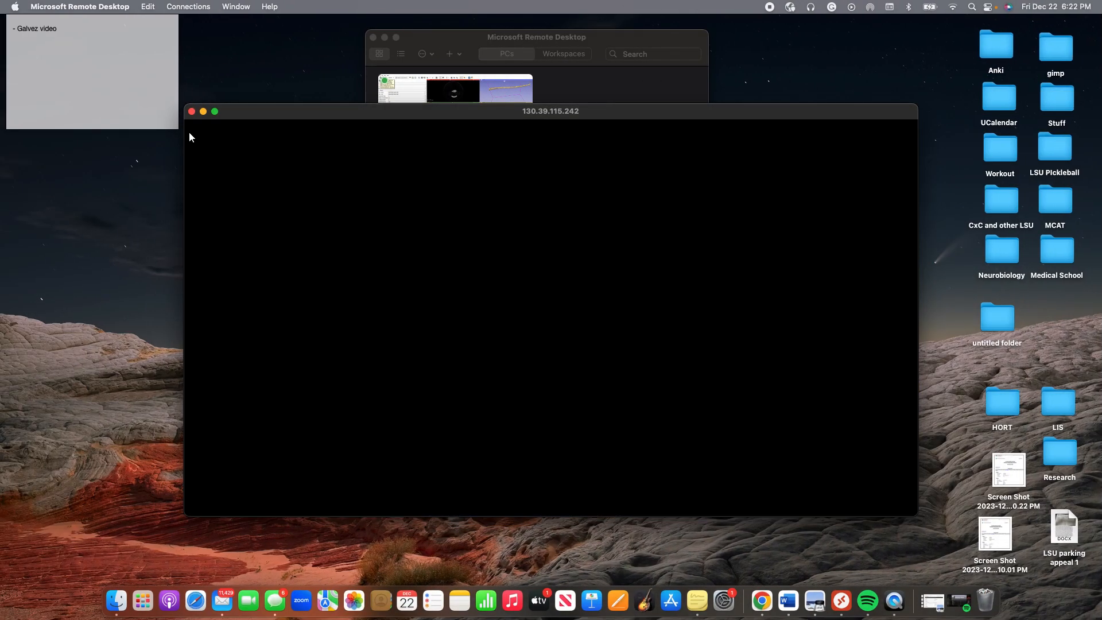
Quit 3D Slicer without saving modifications.
left_click(193, 138)
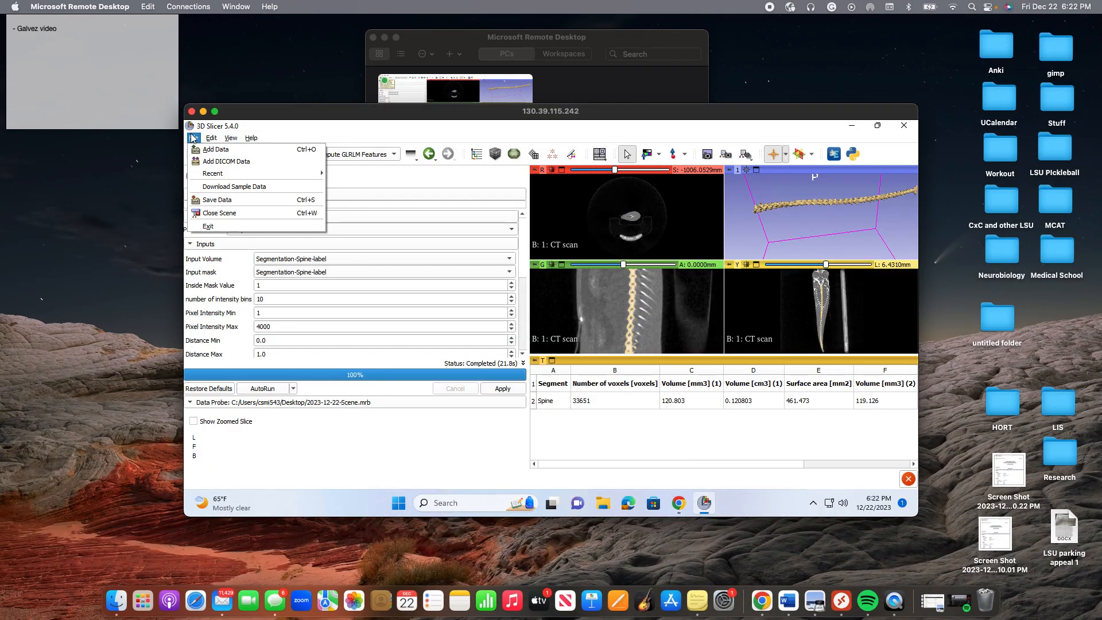
left_click(217, 227)
left_click(545, 324)
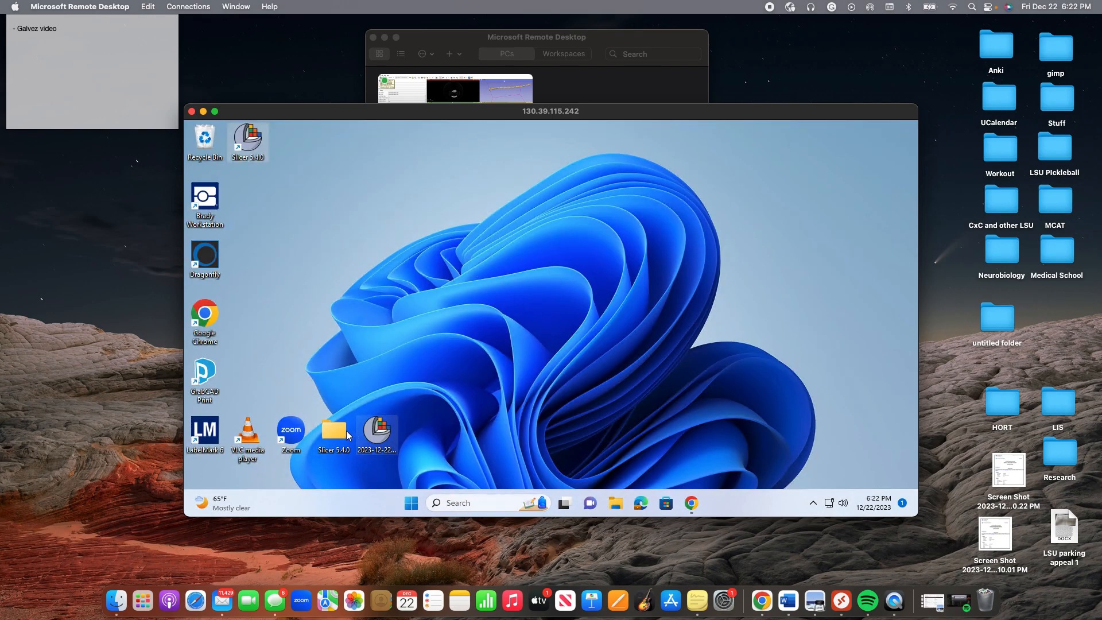
Load the saved 2023-12-22 scene file into Slicer and view it in the Data module.
left_click_drag(377, 428, 379, 372)
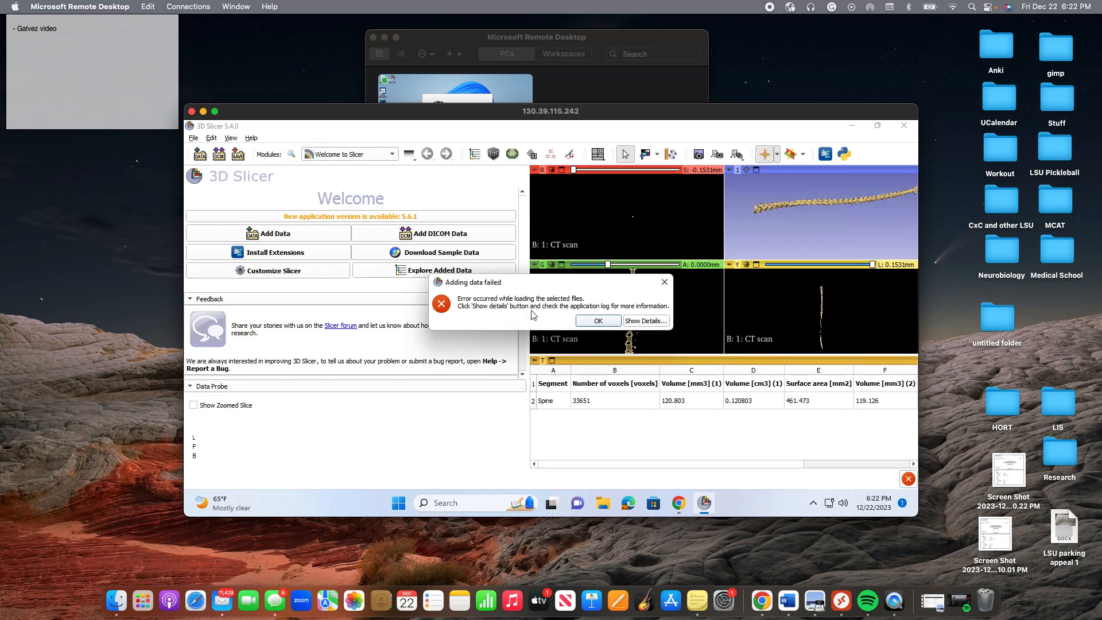
left_click(596, 321)
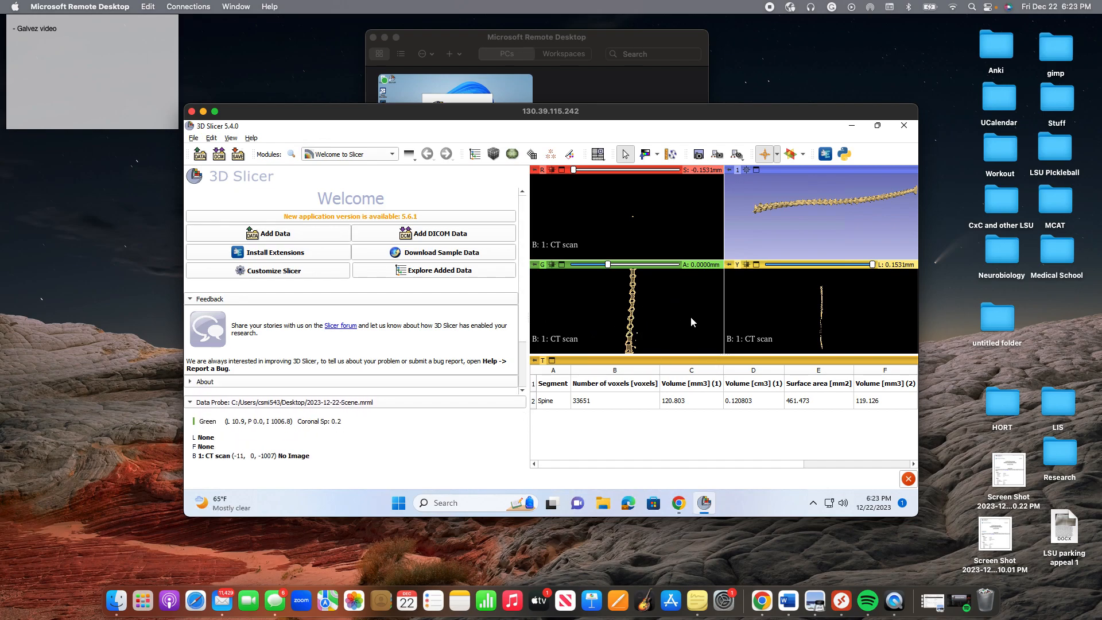
left_click(310, 154)
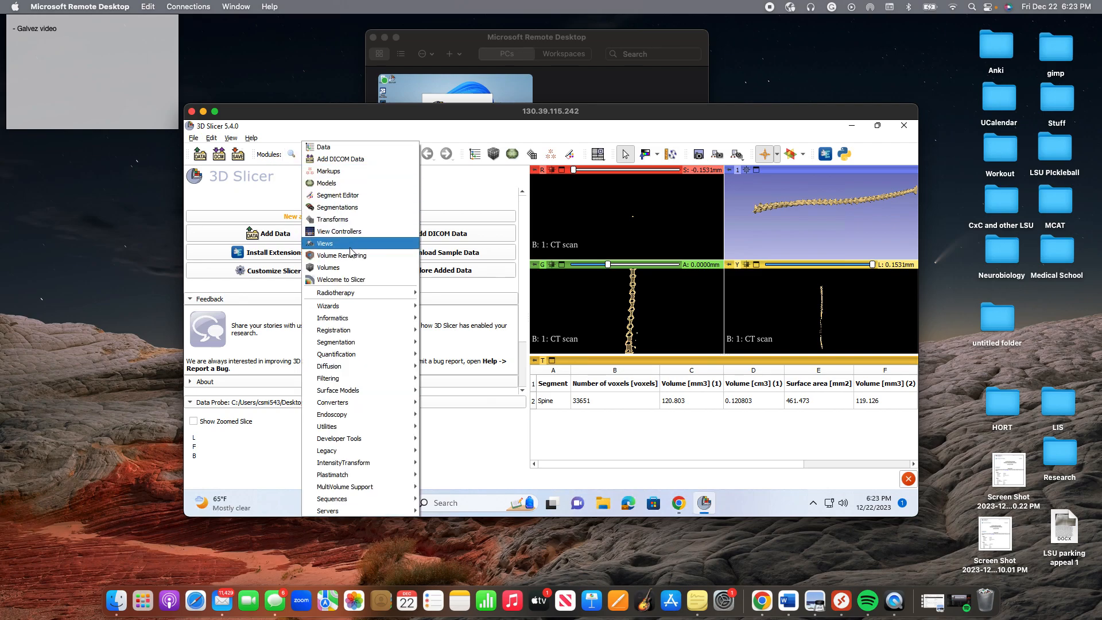
left_click(338, 149)
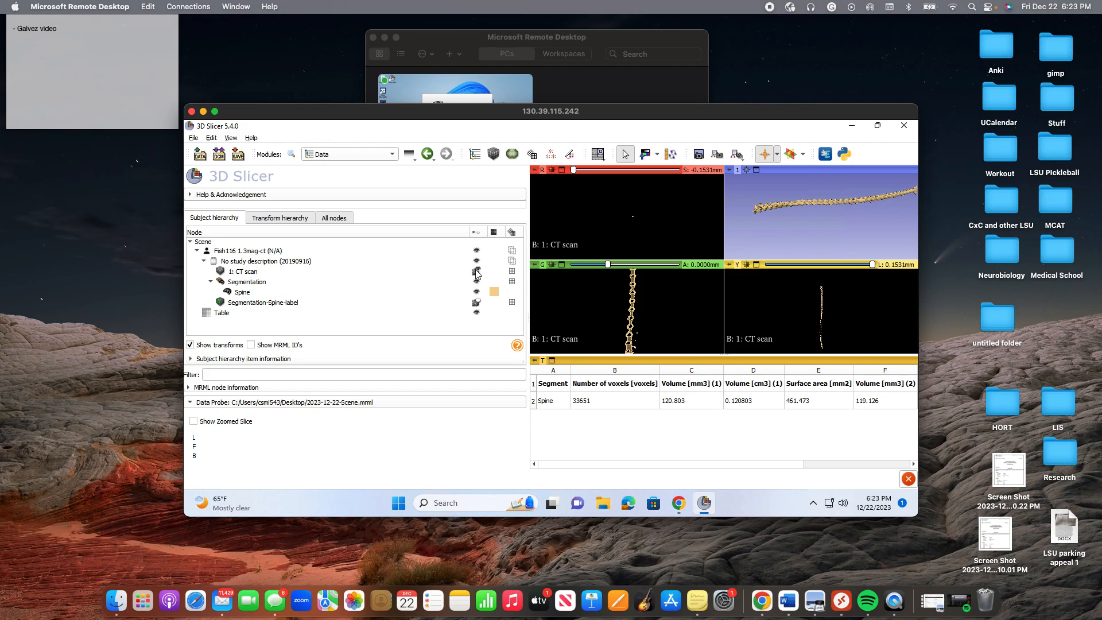
Nest the Segmentation item under 1: CT scan in the hierarchy, then open Add DICOM Data.
left_click(478, 272)
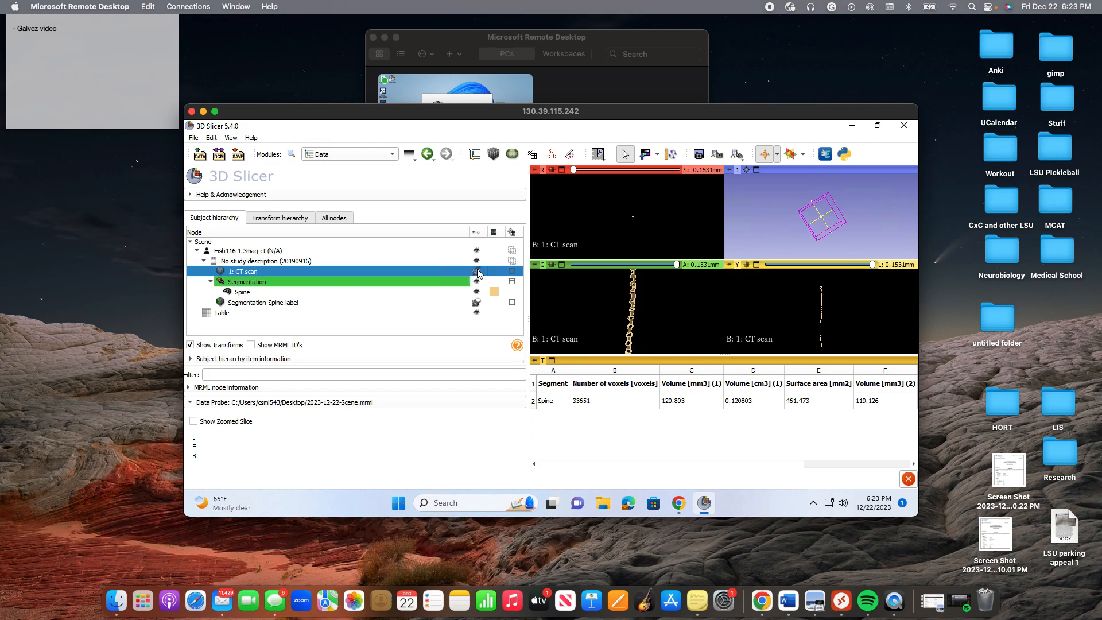
left_click(480, 304)
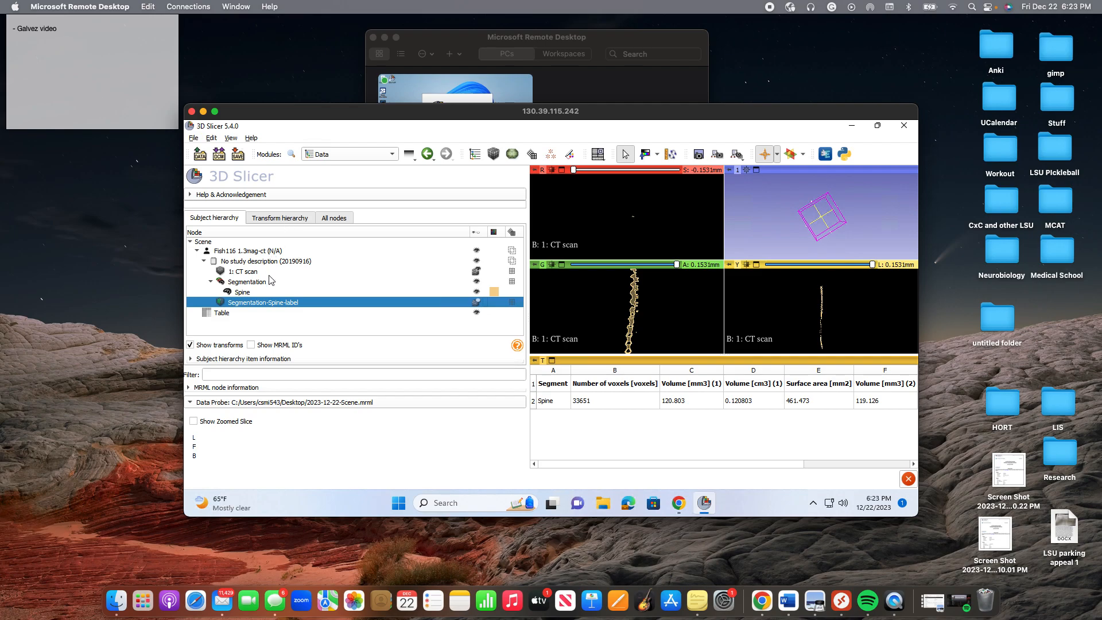
mouse_move(264, 287)
left_mouse_down()
mouse_move(263, 269)
mouse_move(267, 302)
mouse_move(265, 271)
left_mouse_up()
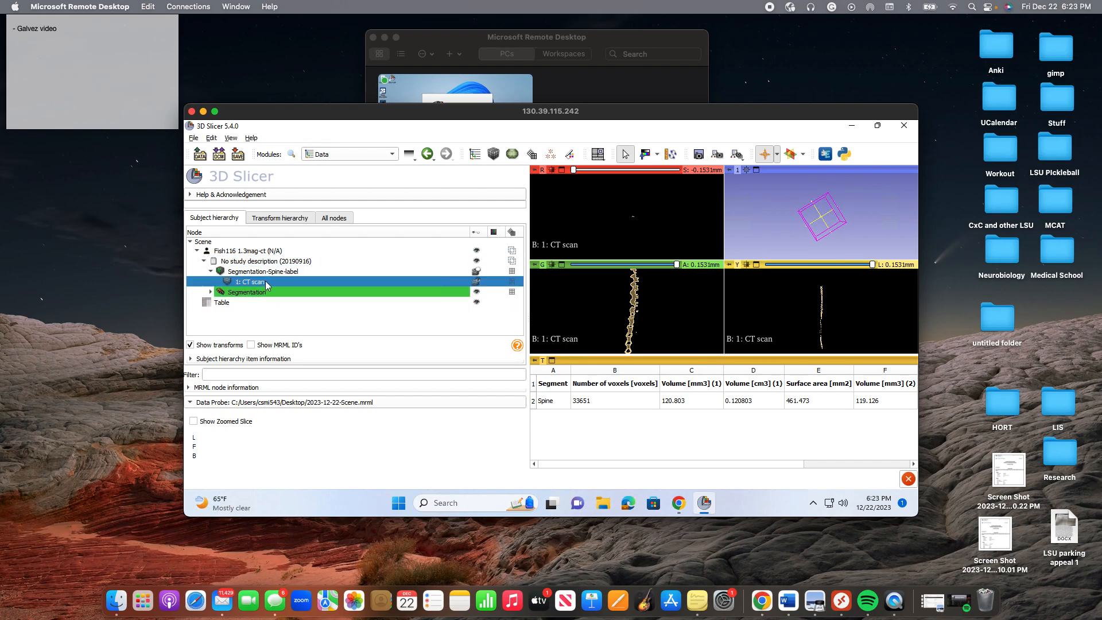
mouse_move(263, 292)
left_mouse_down()
mouse_move(261, 268)
mouse_move(263, 280)
left_mouse_up()
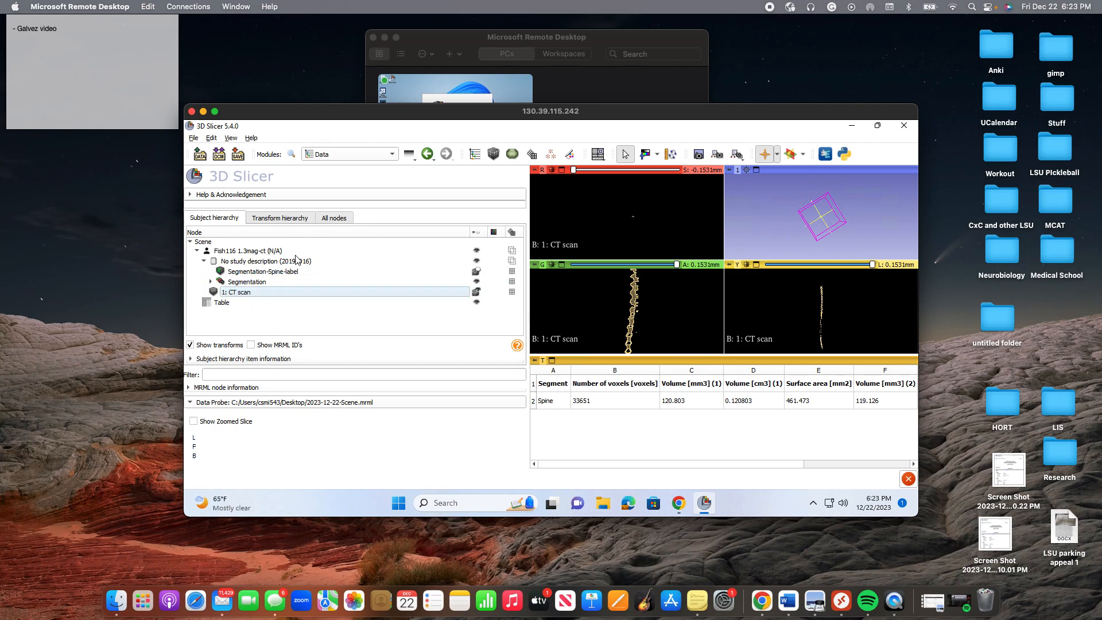
left_click(343, 158)
left_click(343, 160)
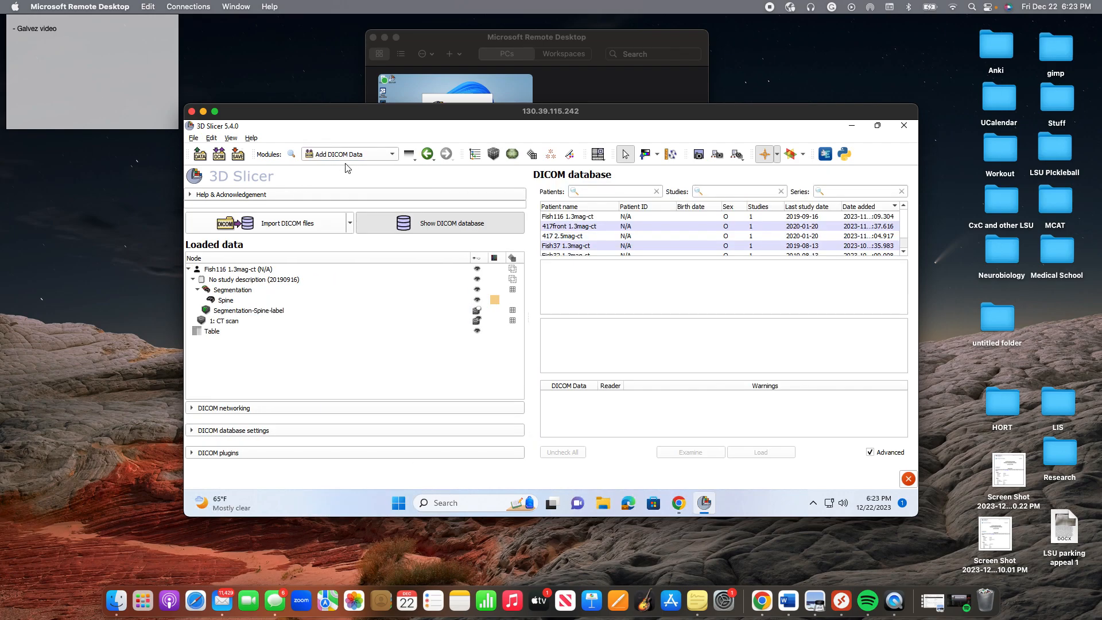
Select patient Fish116 and rearrange the CT scan, Table and Segmentation items in the tree.
left_click(560, 219)
mouse_move(247, 323)
left_mouse_down()
mouse_move(244, 284)
mouse_move(247, 339)
left_mouse_up()
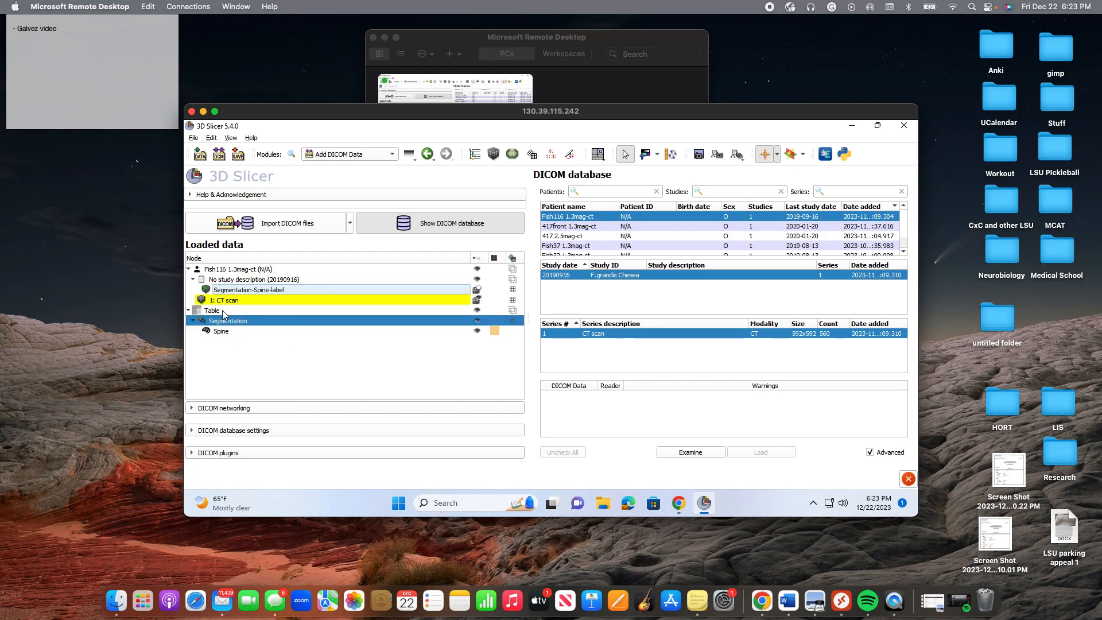
left_click(475, 312)
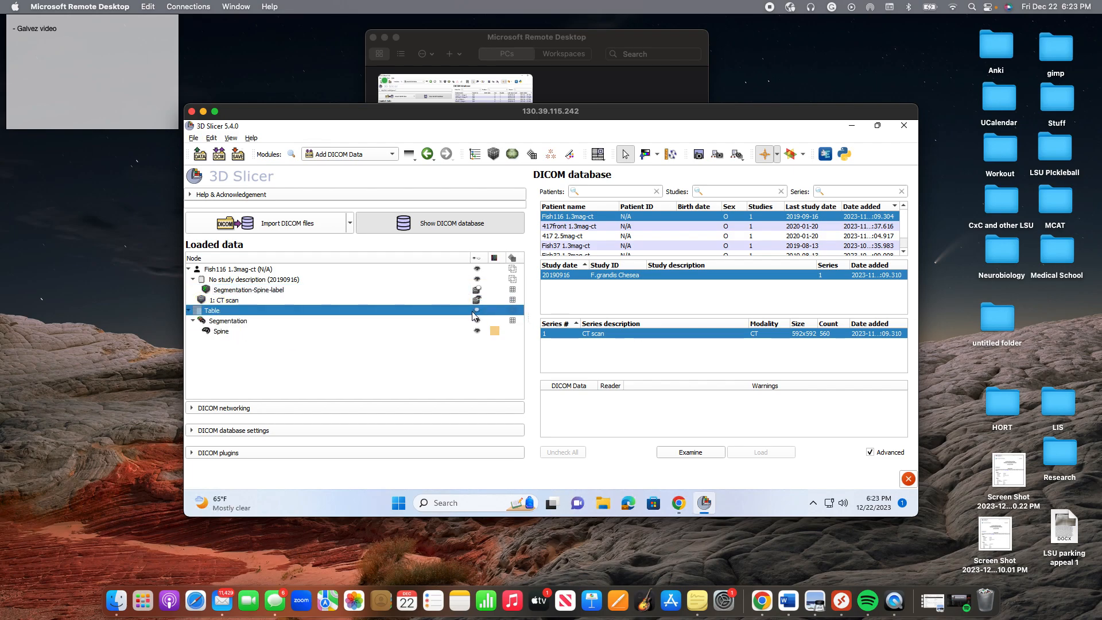
left_click_drag(219, 315, 222, 342)
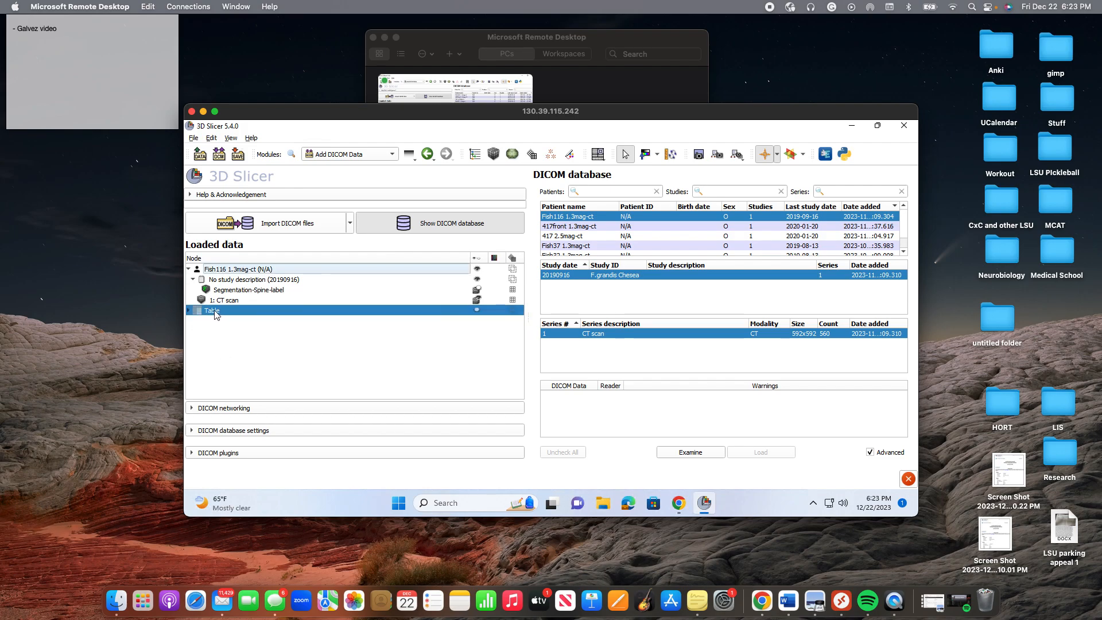
left_click(189, 310)
mouse_move(226, 321)
left_mouse_down()
mouse_move(232, 307)
mouse_move(233, 319)
left_mouse_up()
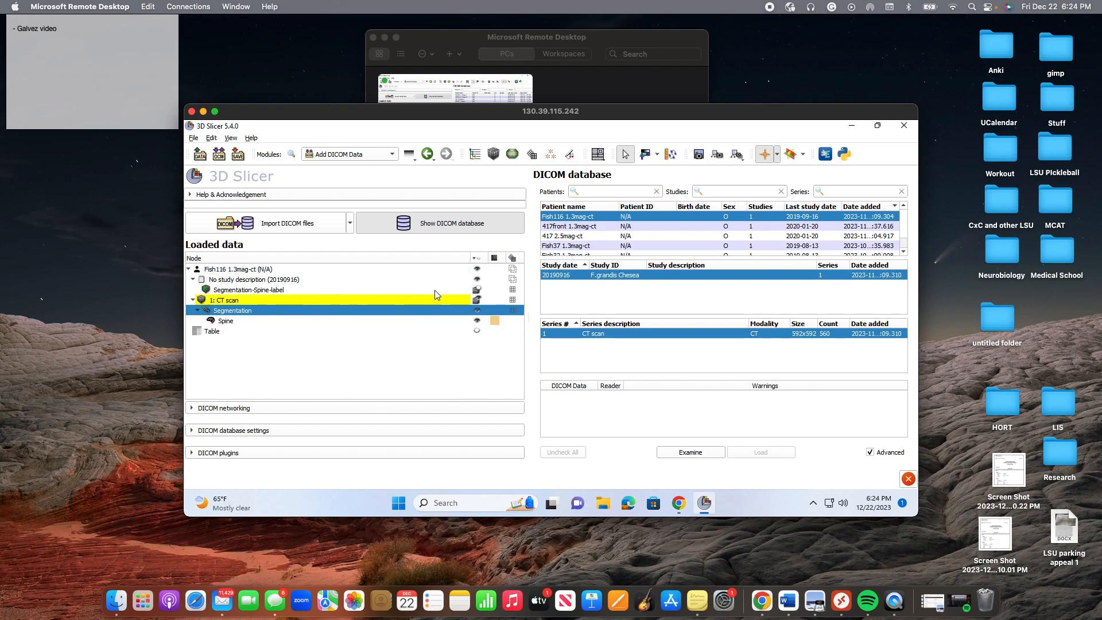
Return to the DICOM database and load the Fish116 CT series as 1: CT scan_1.
left_click(330, 155)
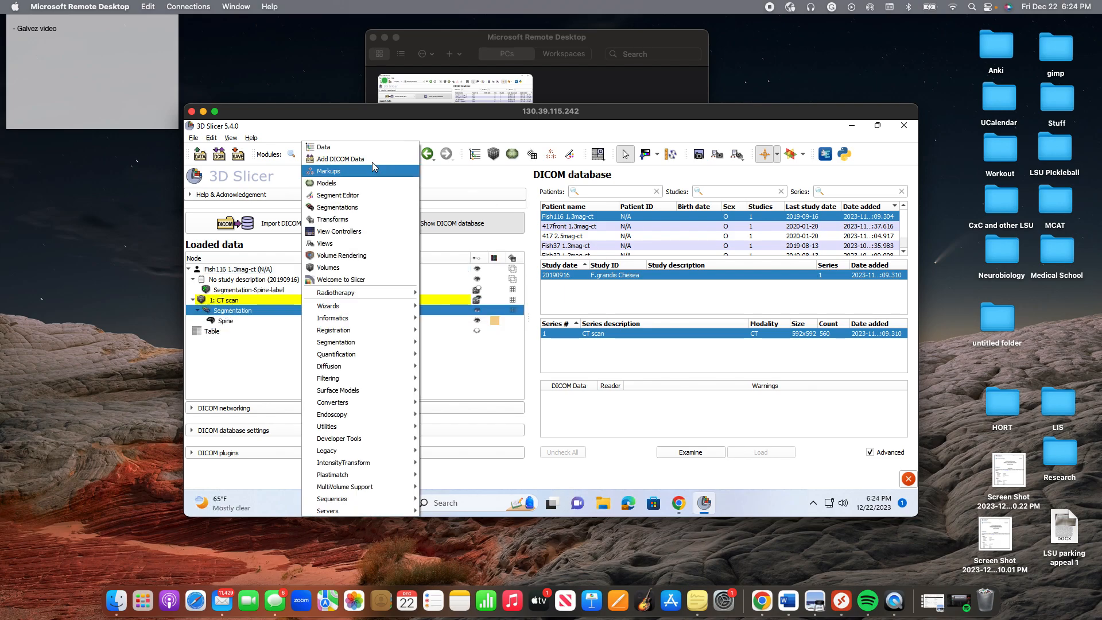
left_click(367, 151)
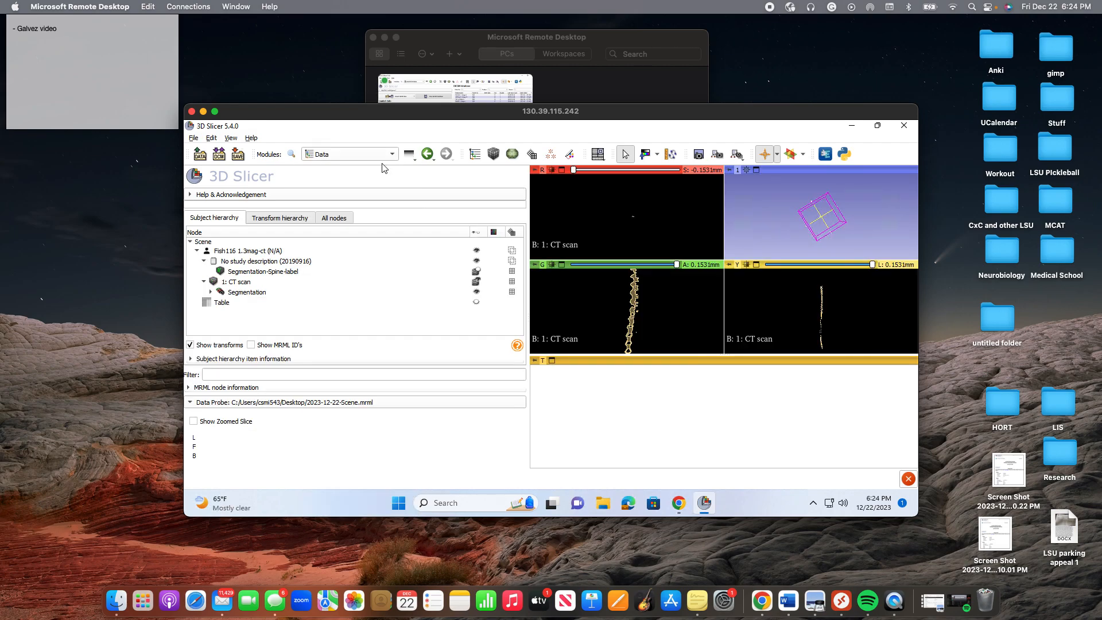
left_click(383, 156)
left_click(352, 156)
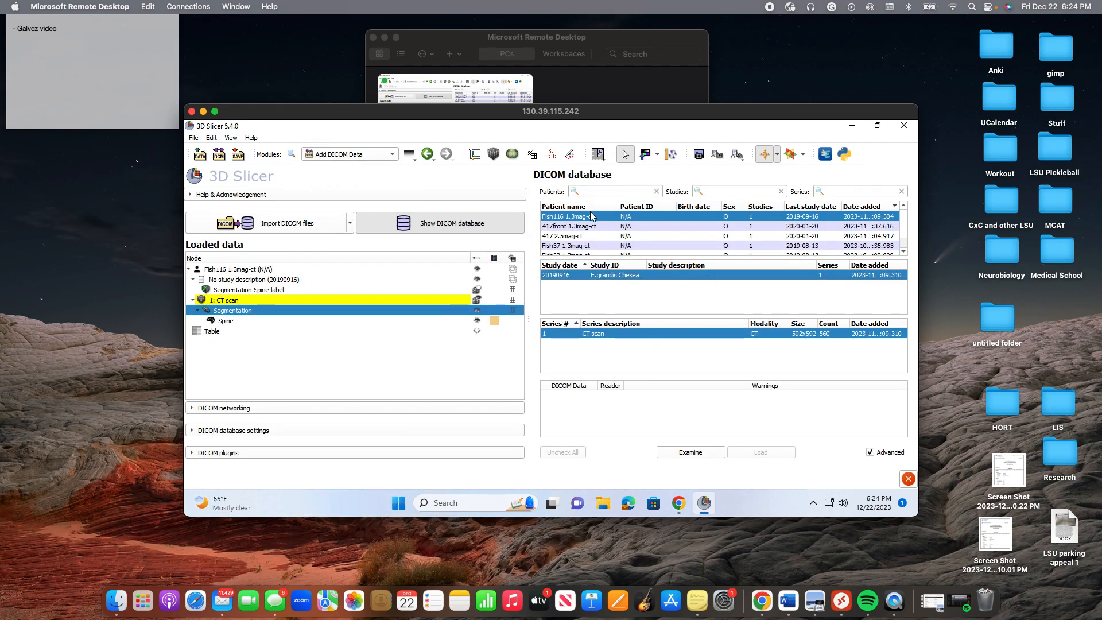
left_click(680, 454)
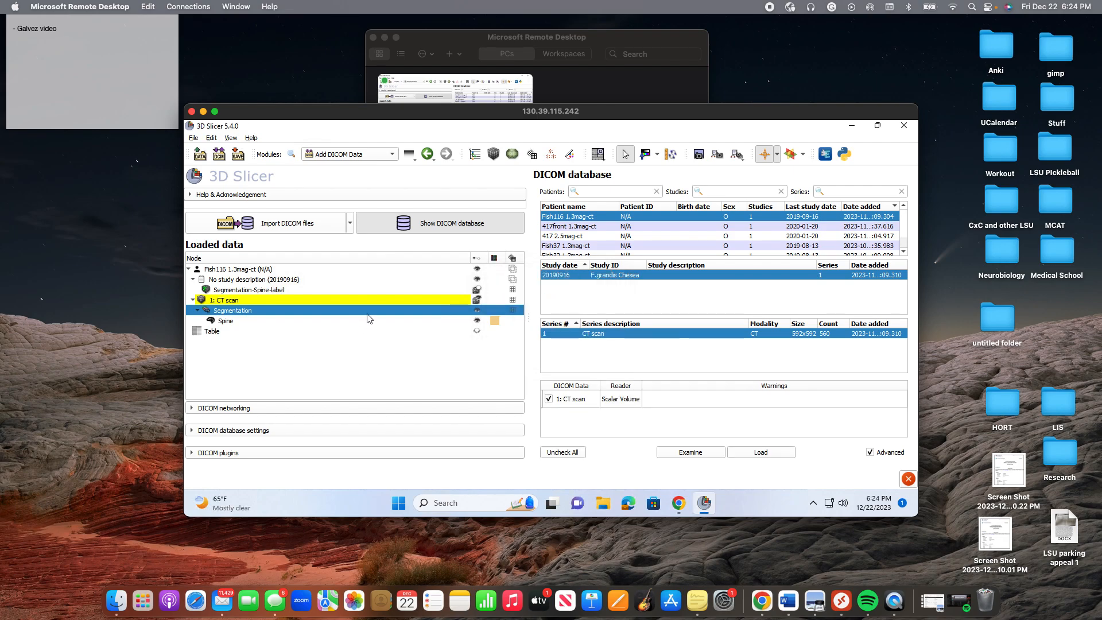
left_click(766, 452)
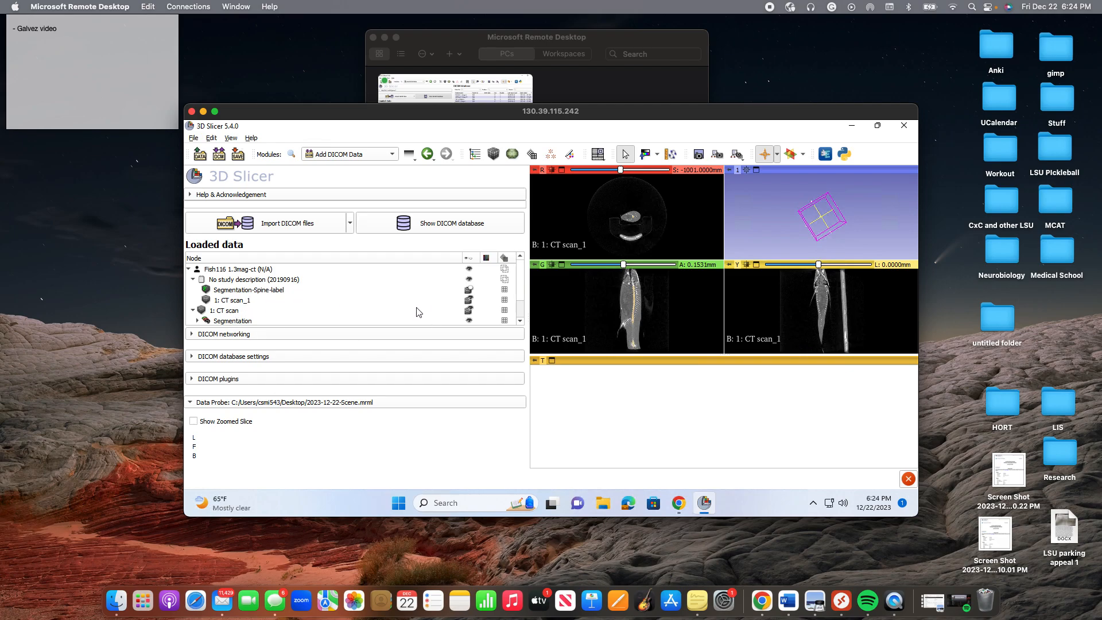
left_click(472, 312)
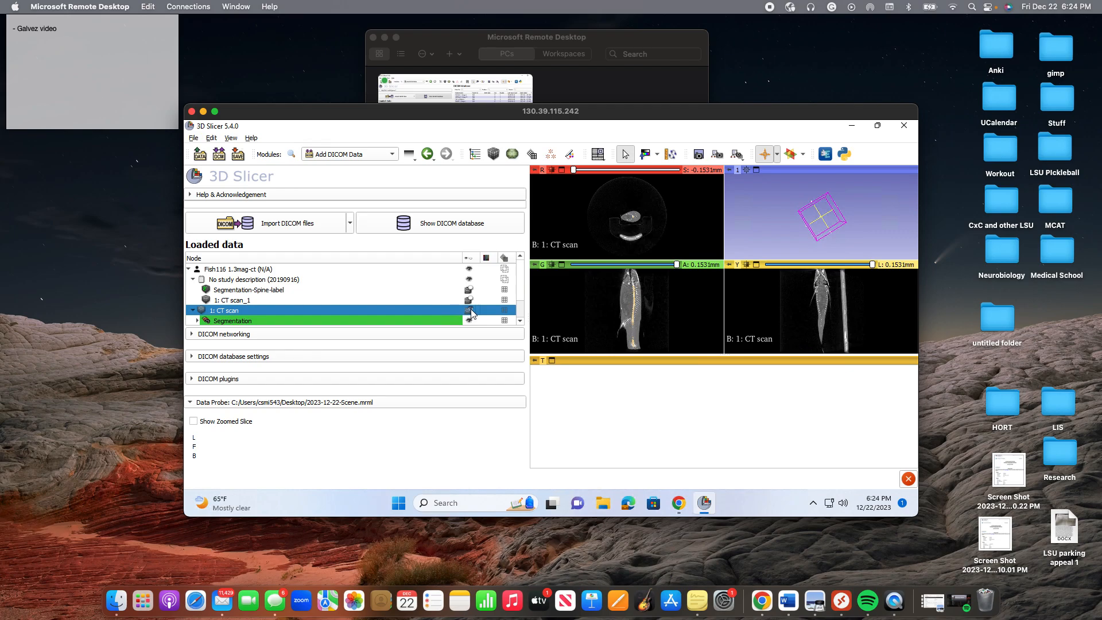
left_click(470, 311)
left_click(471, 311)
left_click(470, 312)
left_click(470, 312)
left_click(471, 311)
left_click(470, 300)
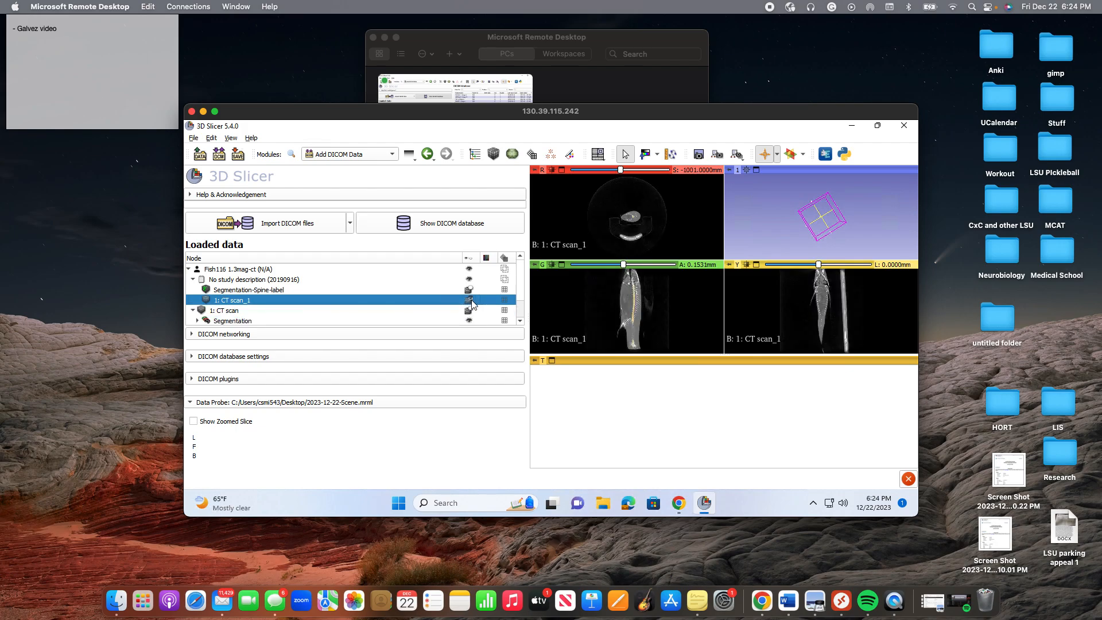
left_click(470, 300)
left_click(471, 311)
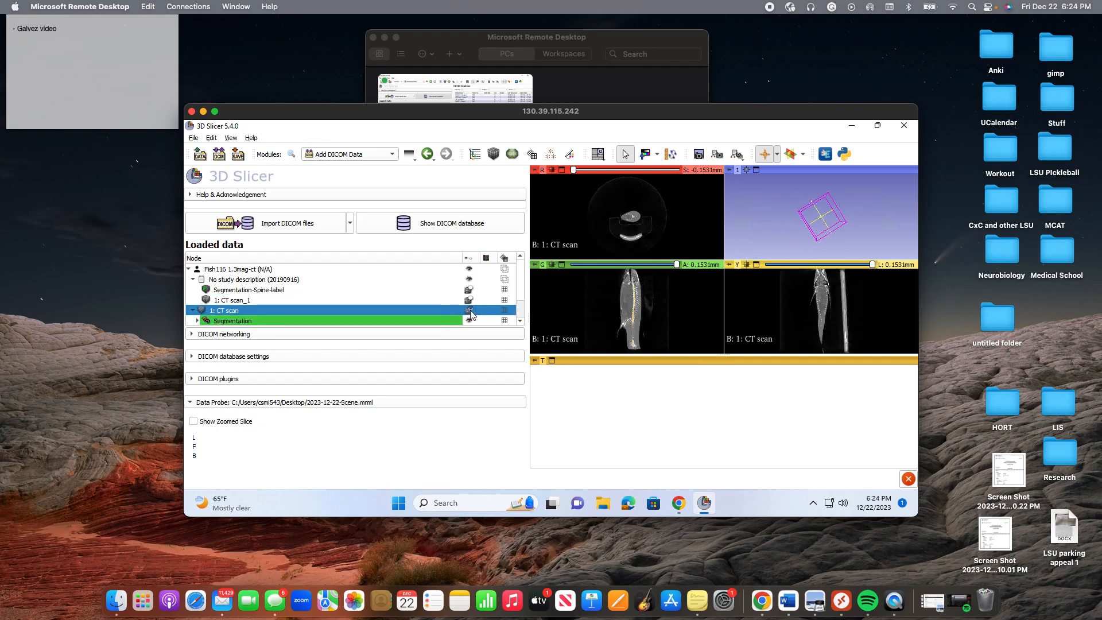
left_click(470, 300)
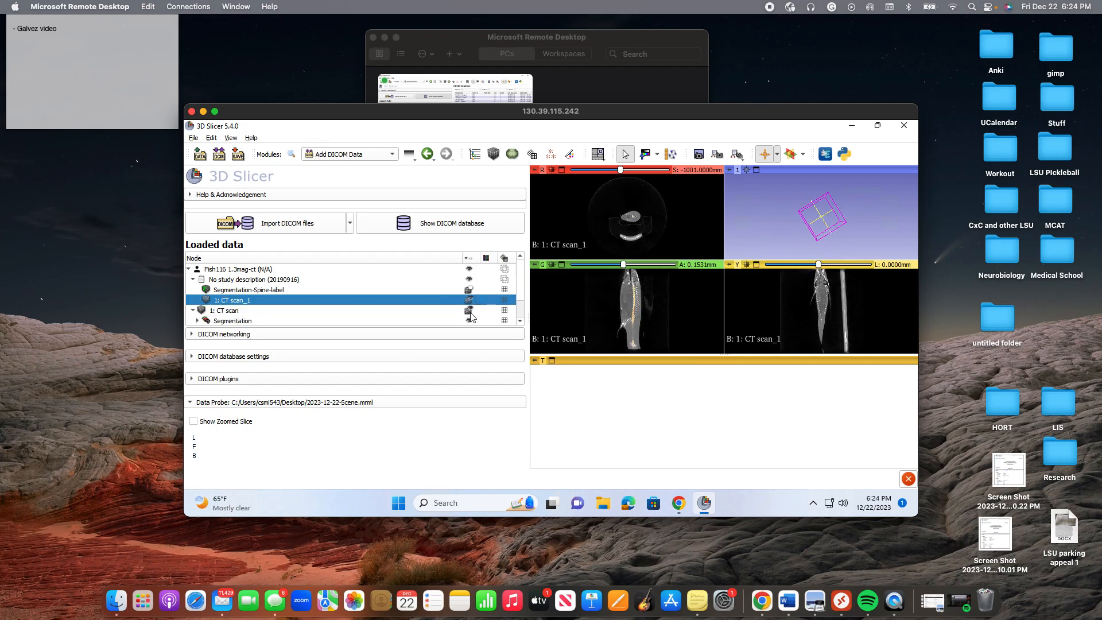